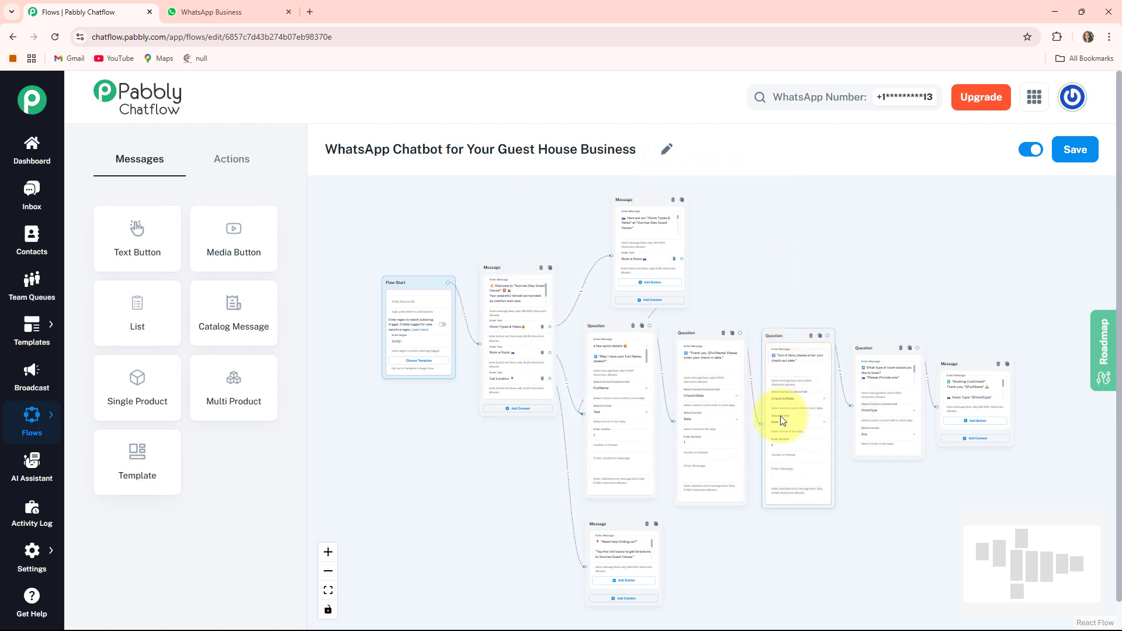
Switch to WhatsApp, send "Hi" in the Guest House chat and choose Room Types & Rates from the chatbot's reply.
{"action": "left_click", "coordinate": [212, 11]}
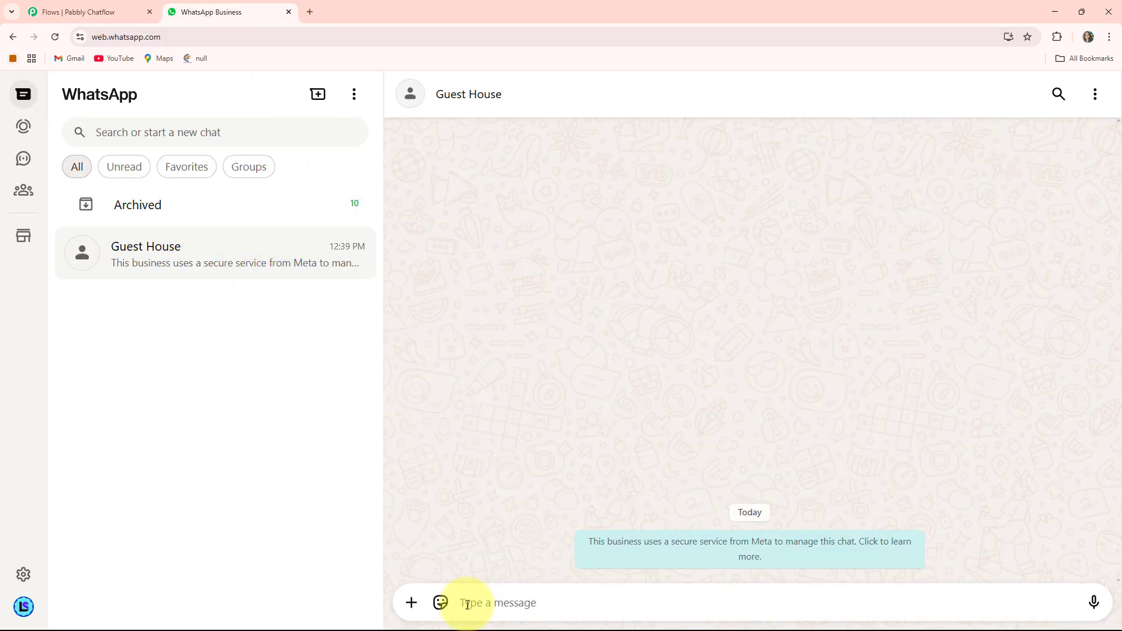
{"action": "type", "text": "Hi"}
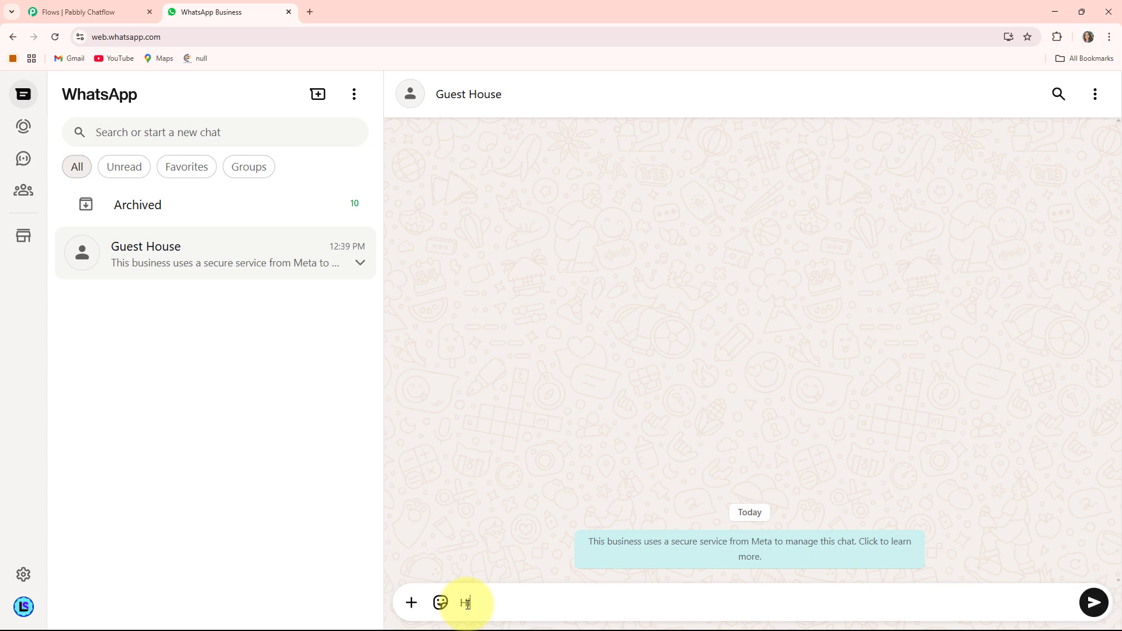
{"action": "key", "text": "Return"}
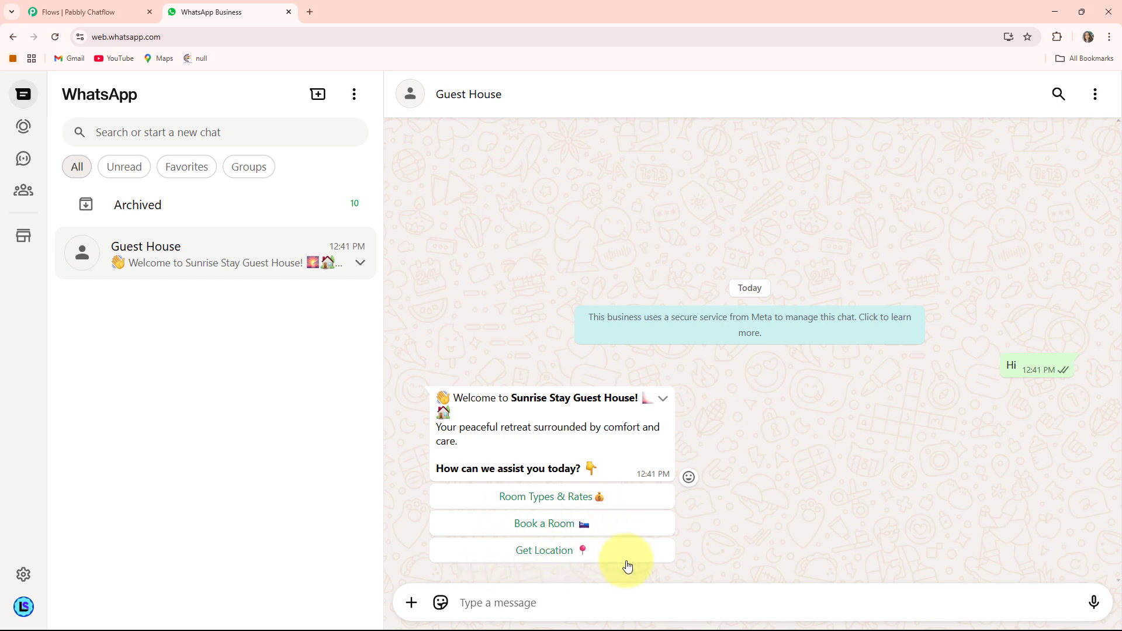
{"action": "left_click", "coordinate": [545, 498]}
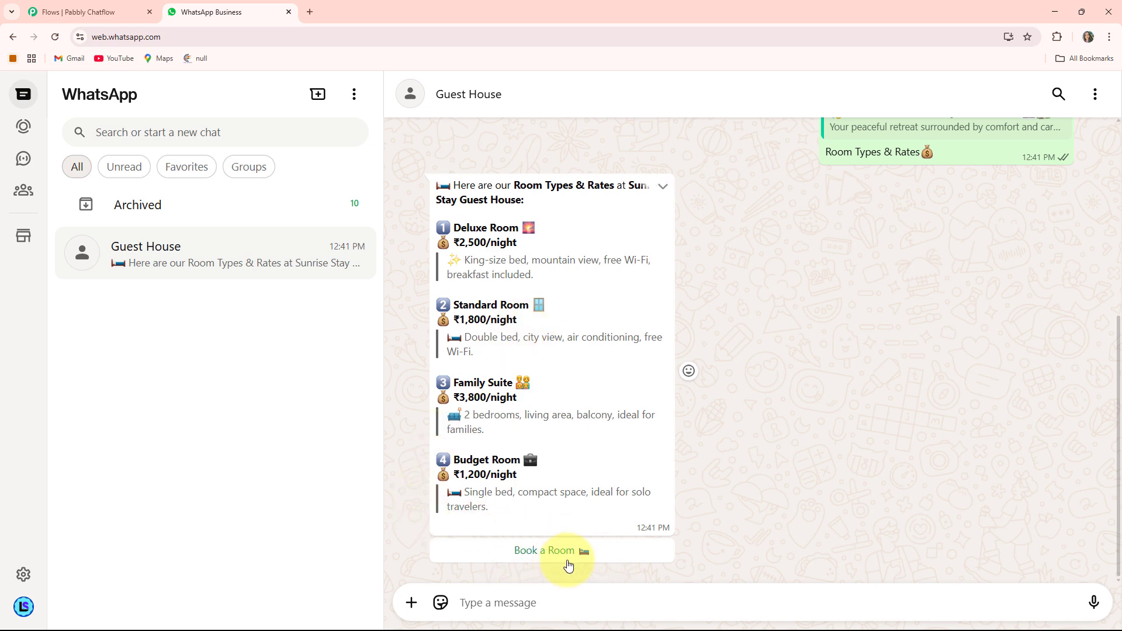
Choose Book a Room in the Guest House chat and answer the chatbot's first question with the guest's full name.
{"action": "left_click", "coordinate": [550, 553]}
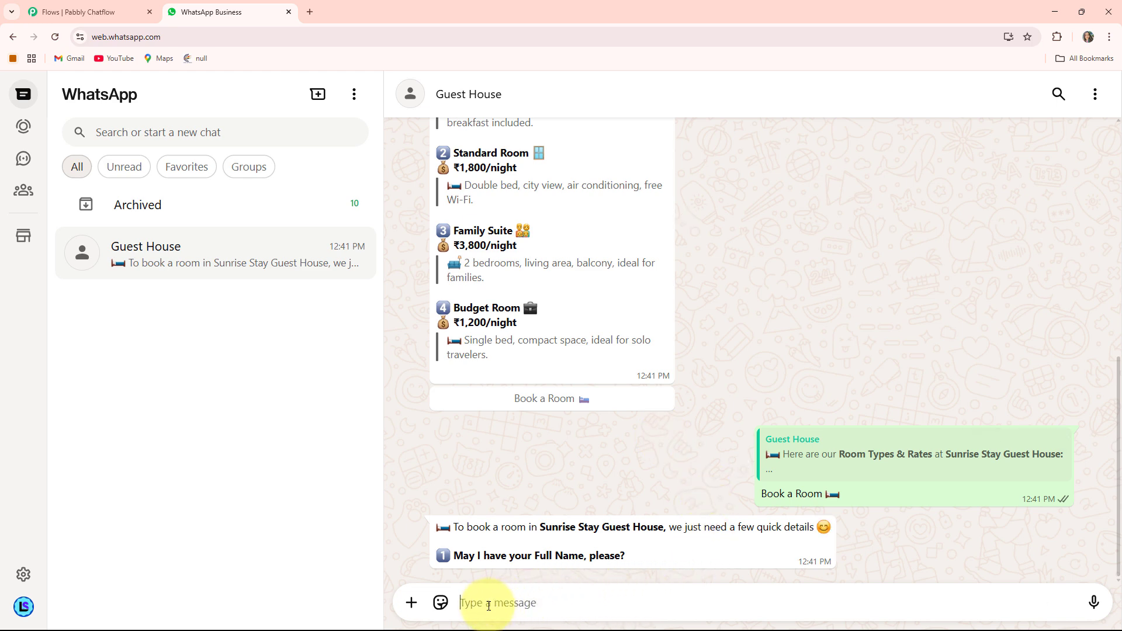
{"action": "key", "text": "Return"}
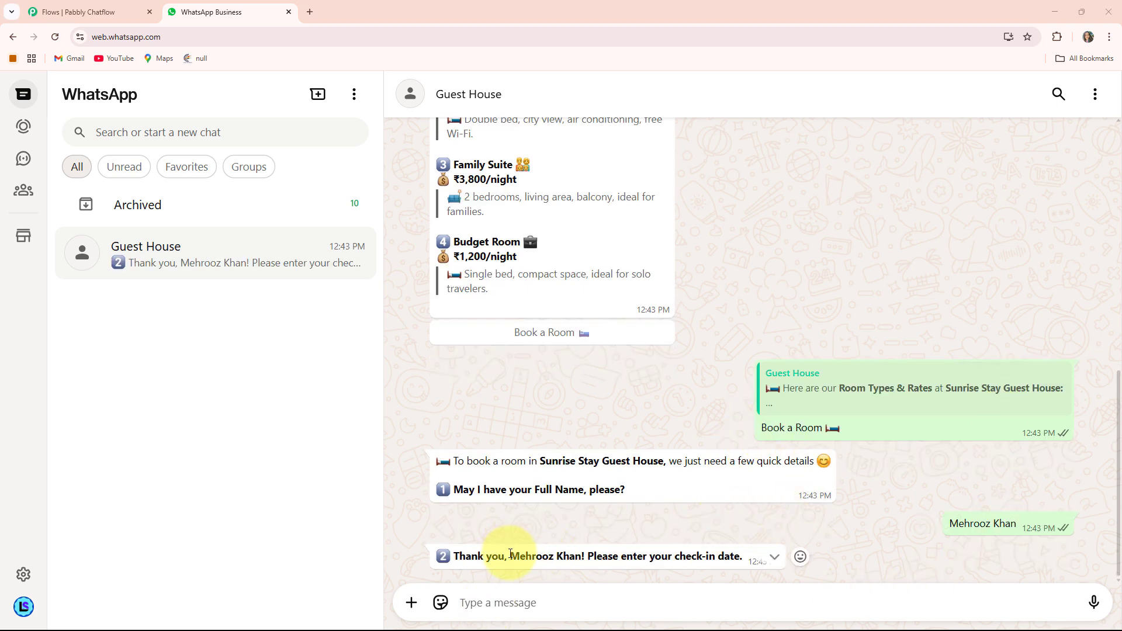
{"action": "left_click_drag", "start_coordinate": [511, 554], "coordinate": [599, 565]}
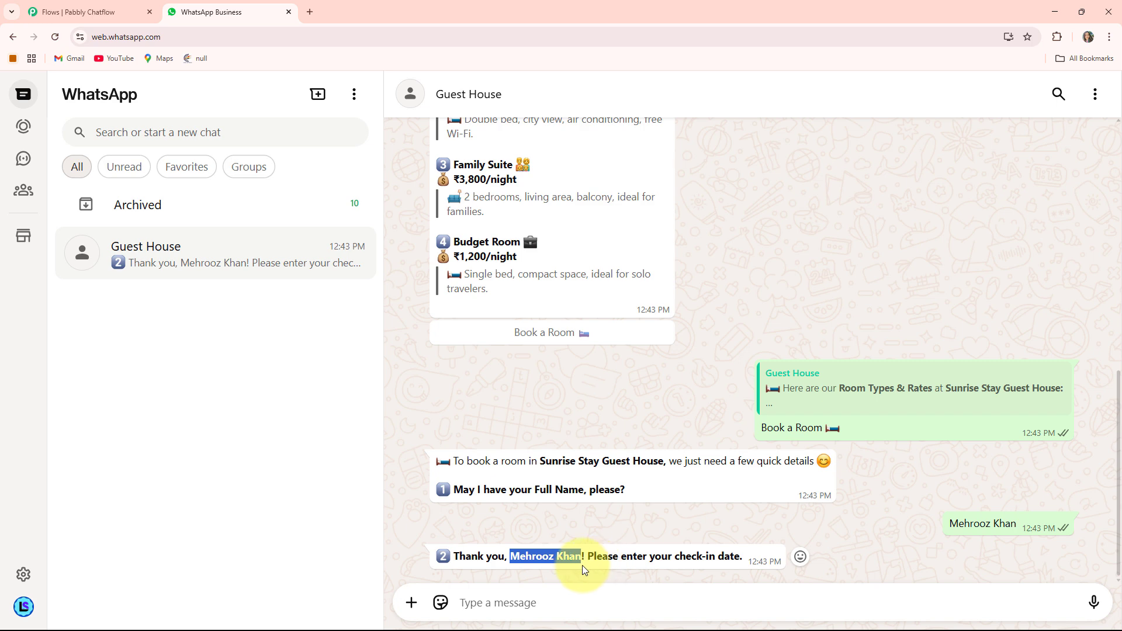
{"action": "left_click", "coordinate": [612, 565]}
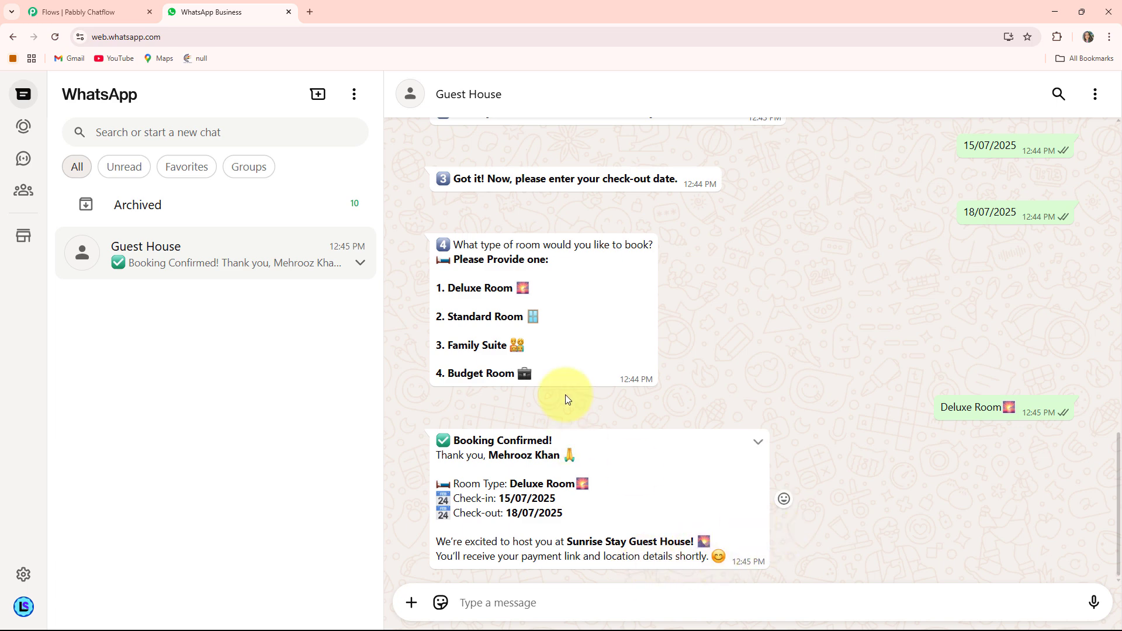
Request the guest house location with the Get Location option of the welcome message and review the conversation.
{"action": "scroll", "coordinate": [565, 526], "scroll_direction": "up", "scroll_amount": 15}
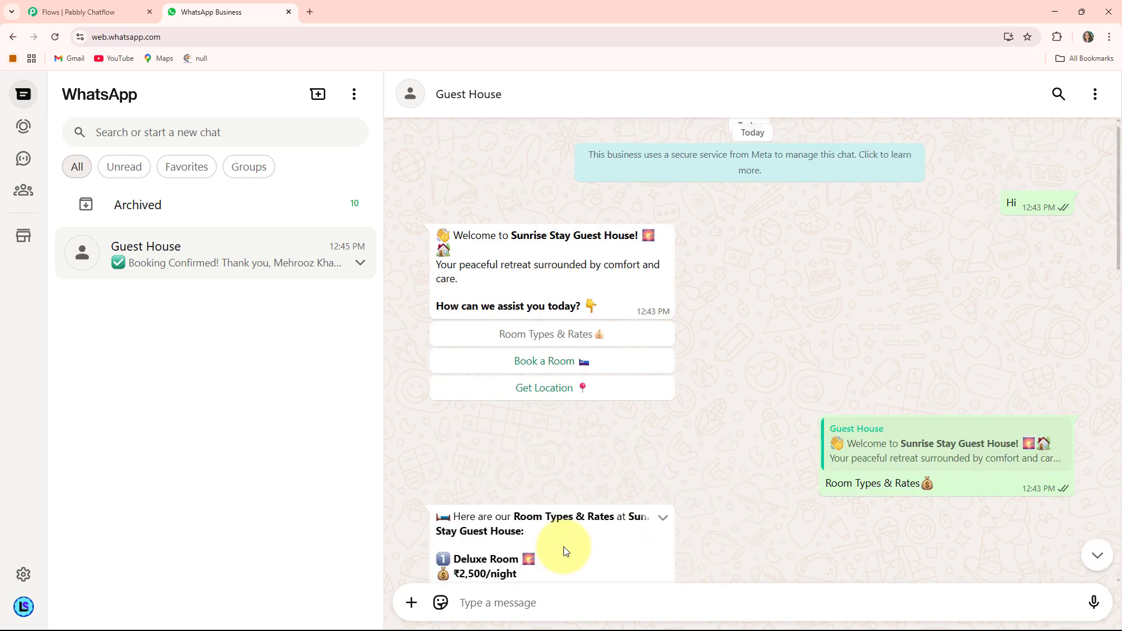
{"action": "left_click", "coordinate": [532, 391]}
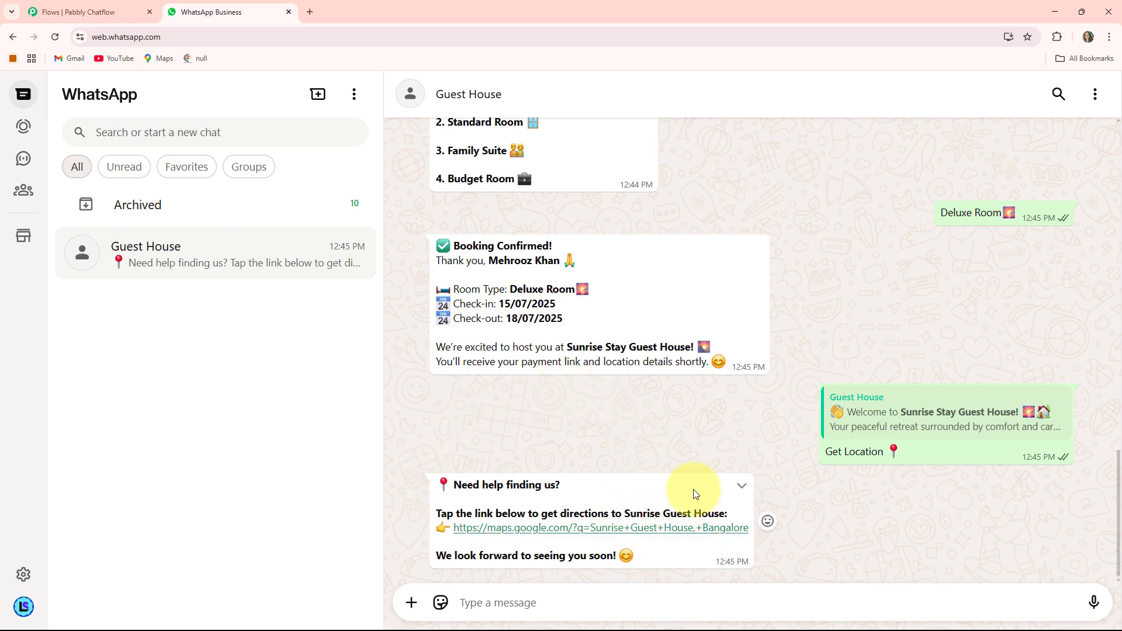
{"action": "scroll", "coordinate": [630, 506], "scroll_direction": "up", "scroll_amount": 3}
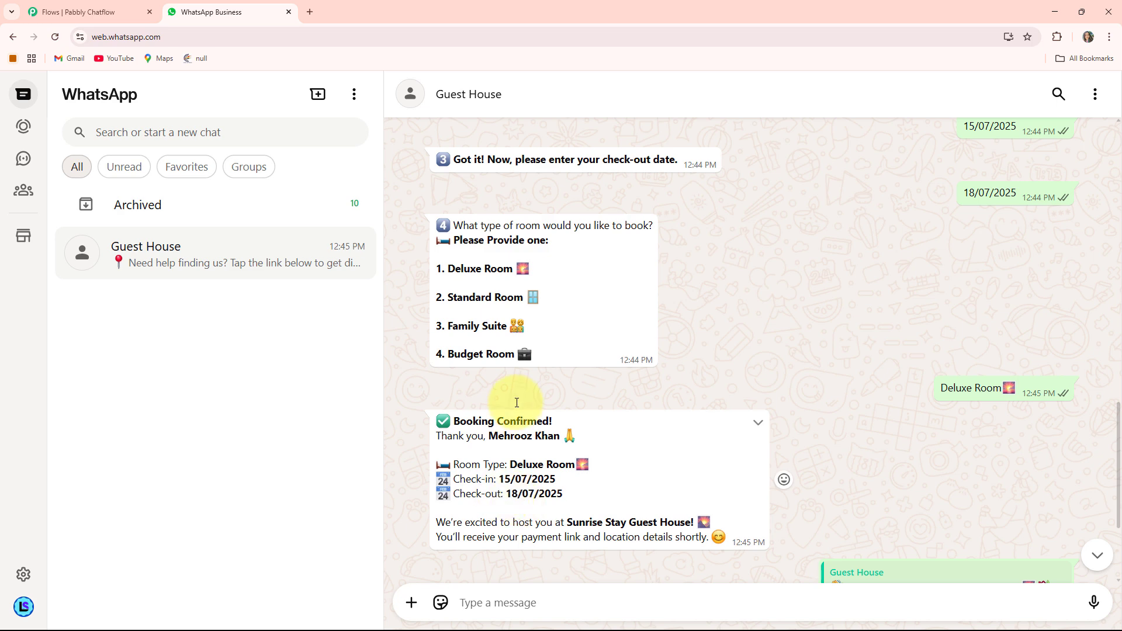
Open pabbly.com/chatflow in a new browser tab and go to the sign-in for the Pabbly account.
{"action": "left_click", "coordinate": [306, 11]}
{"action": "left_click", "coordinate": [196, 37]}
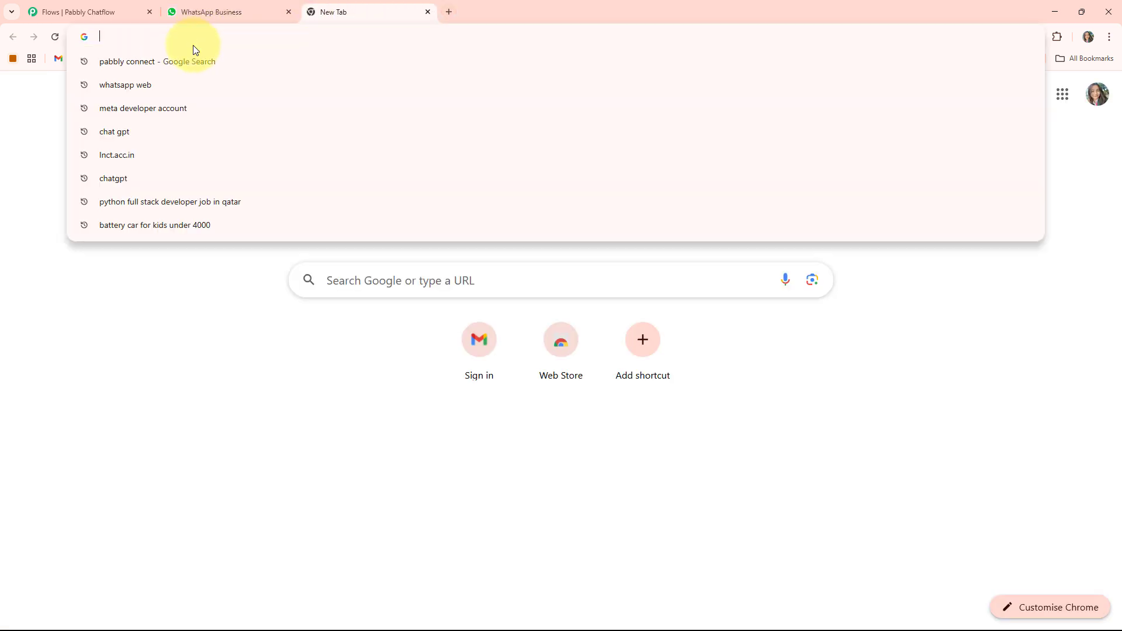
{"action": "type", "text": "pabbly.com/chatflow"}
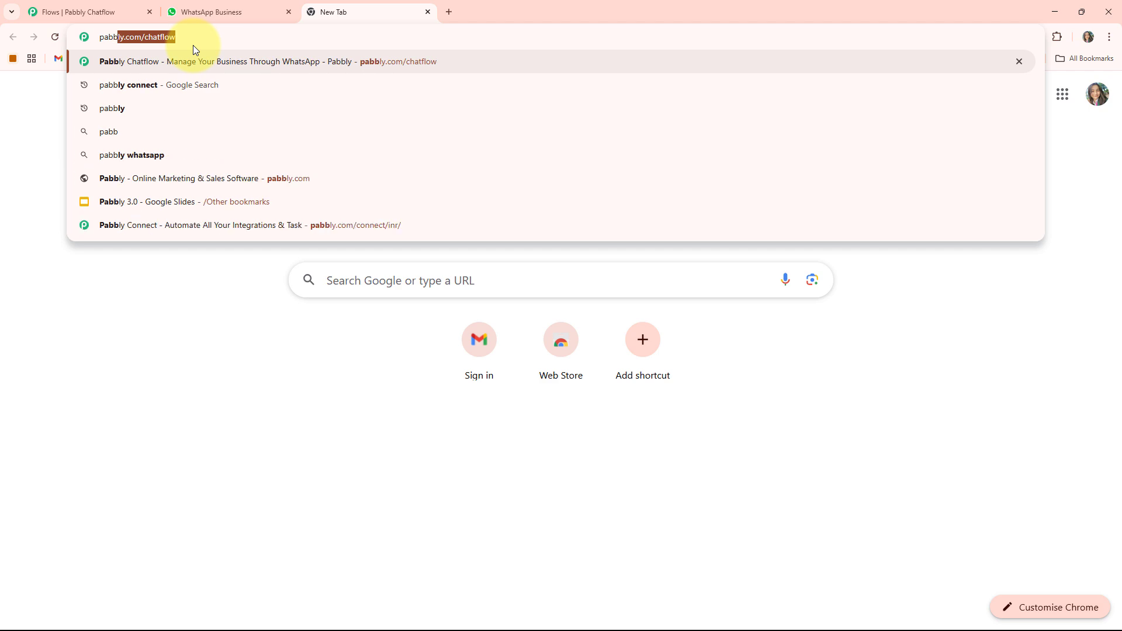
{"action": "key", "text": "Return"}
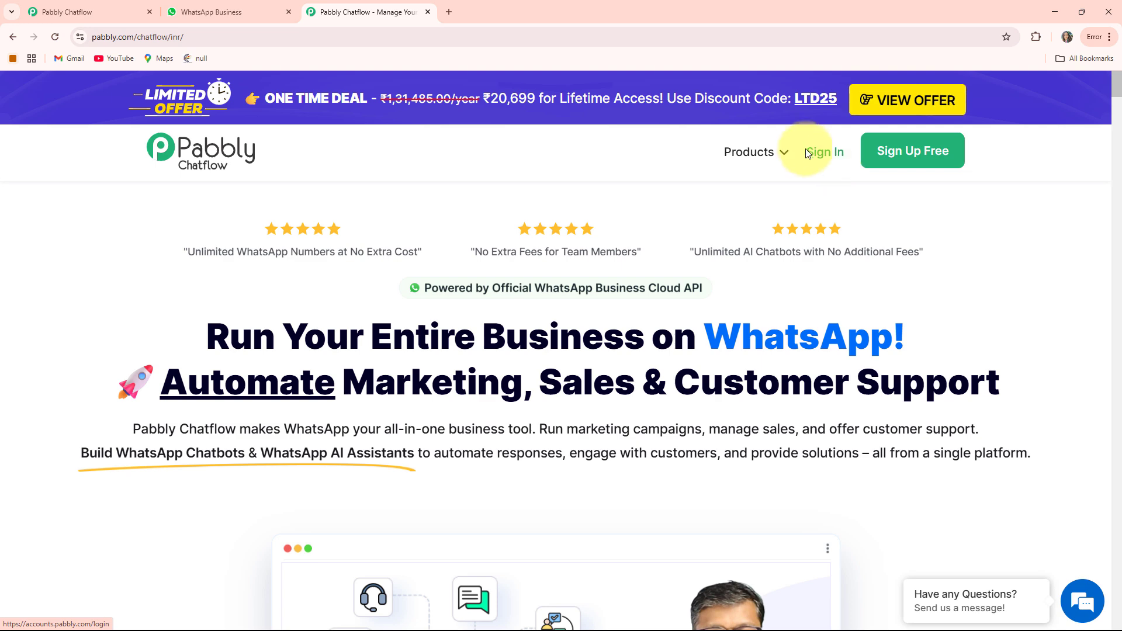
{"action": "left_click", "coordinate": [824, 155]}
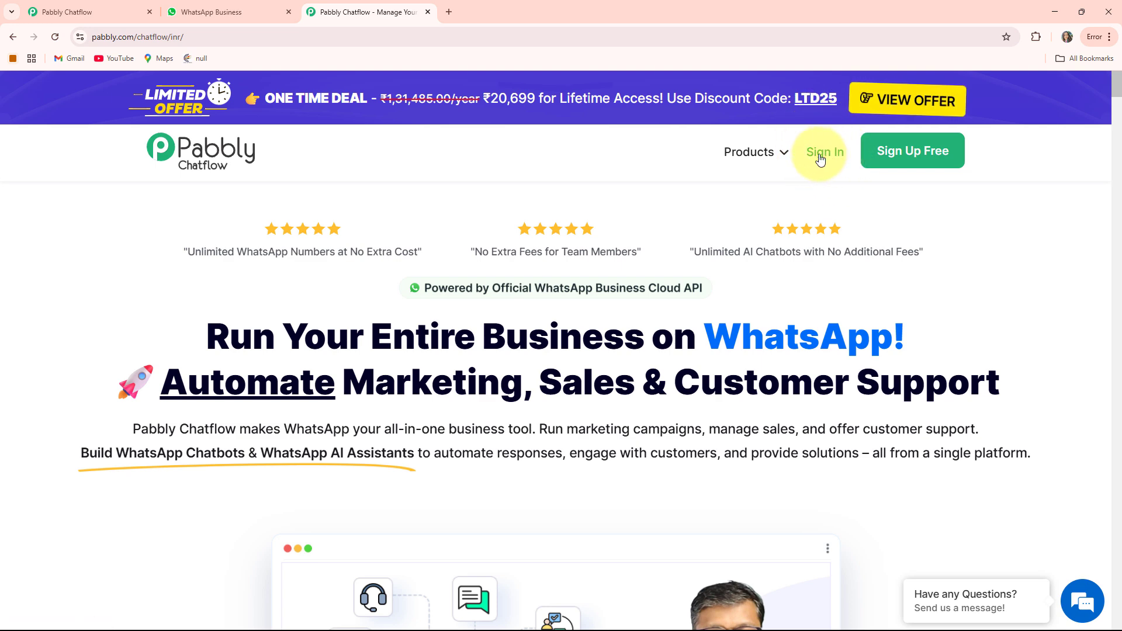
Look through the All Pabbly Apps page and access Pabbly Chatflow.
{"action": "scroll", "coordinate": [374, 217], "scroll_direction": "down", "scroll_amount": 2}
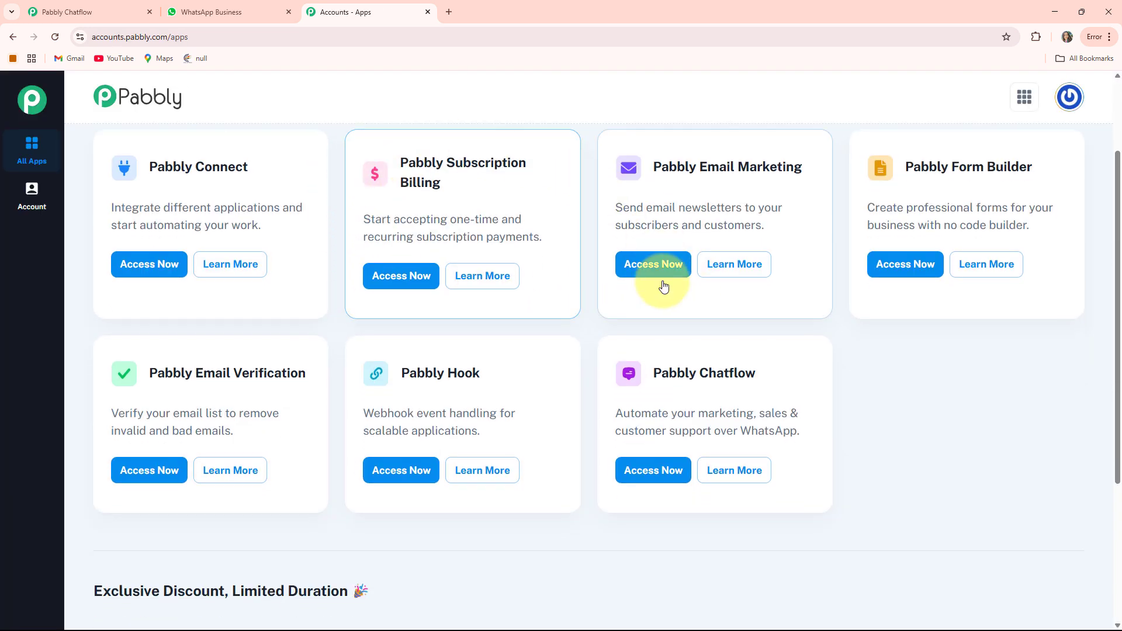
{"action": "scroll", "coordinate": [657, 292], "scroll_direction": "up", "scroll_amount": 2}
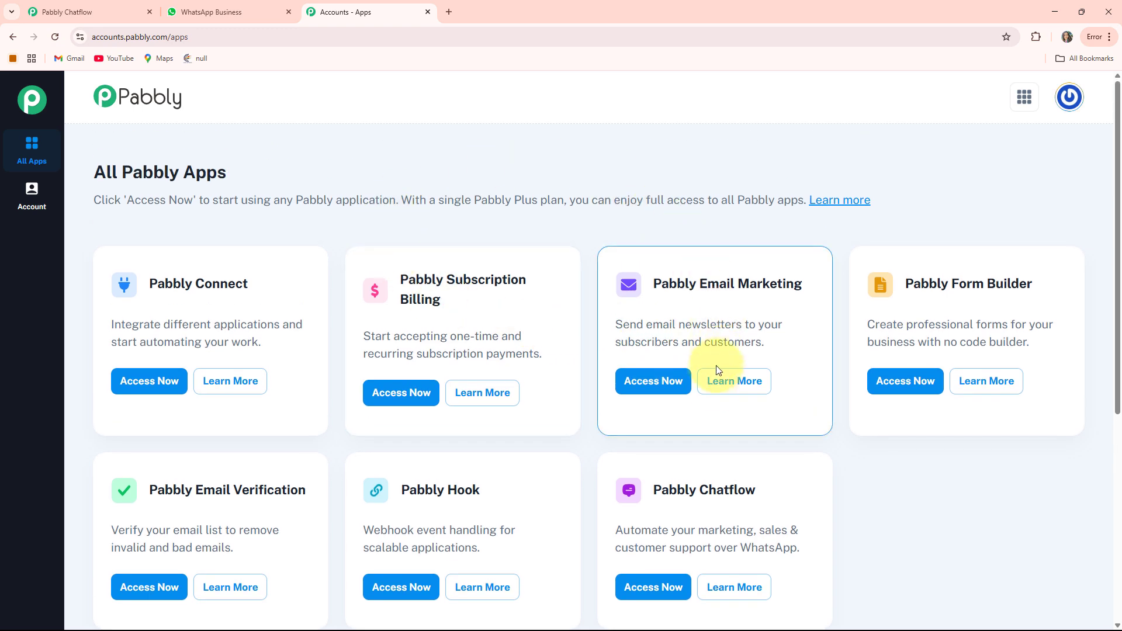
{"action": "scroll", "coordinate": [440, 290], "scroll_direction": "down", "scroll_amount": 2}
{"action": "scroll", "coordinate": [528, 334], "scroll_direction": "up", "scroll_amount": 1}
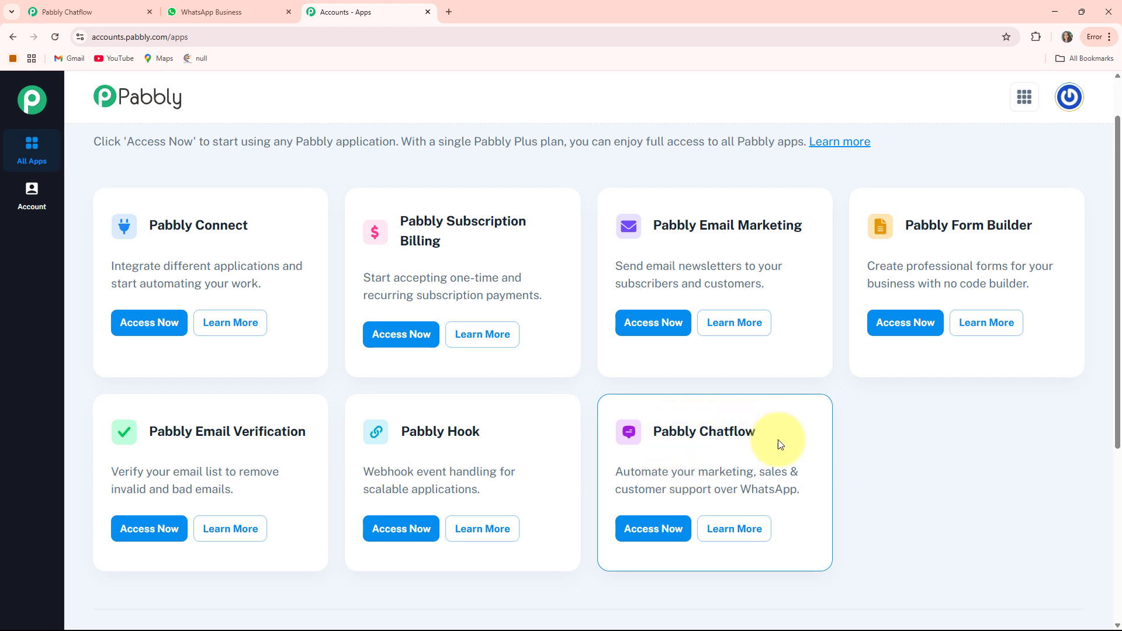
{"action": "left_click", "coordinate": [654, 530]}
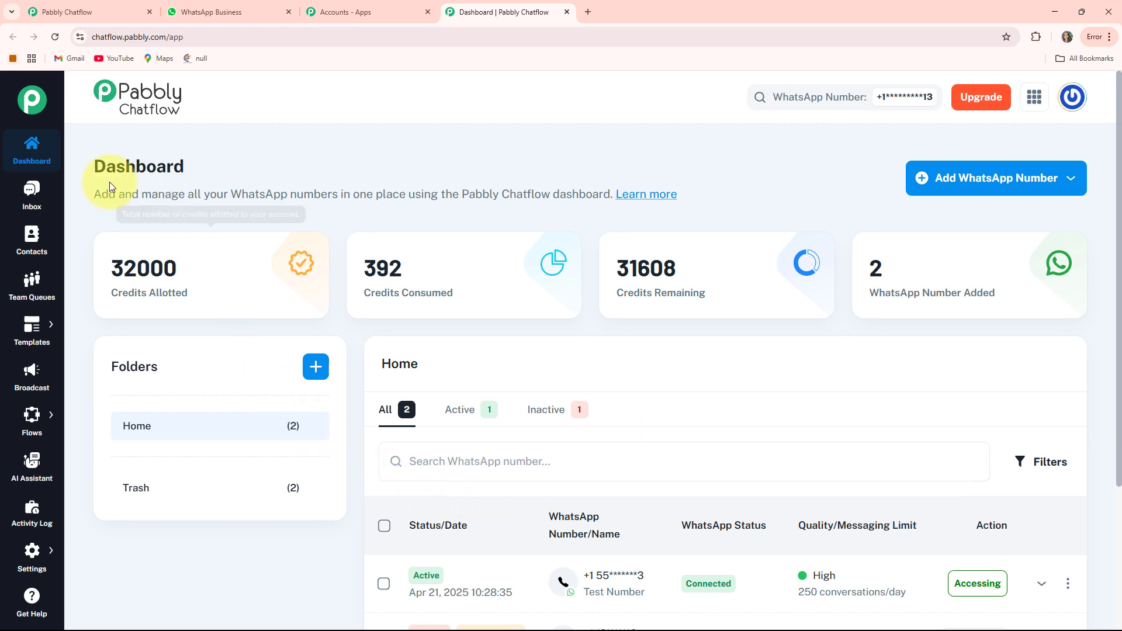
Examine the allotted, consumed and remaining credits on the dashboard.
{"action": "left_click_drag", "start_coordinate": [99, 293], "coordinate": [188, 293]}
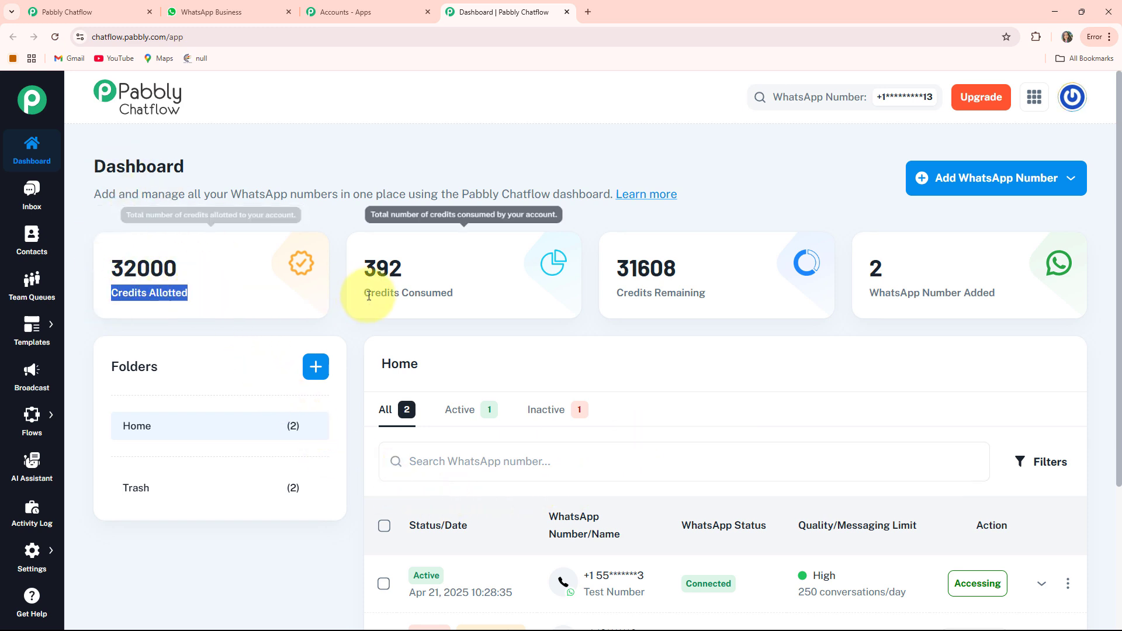
{"action": "left_click_drag", "start_coordinate": [369, 295], "coordinate": [501, 296]}
{"action": "left_click_drag", "start_coordinate": [618, 293], "coordinate": [706, 293]}
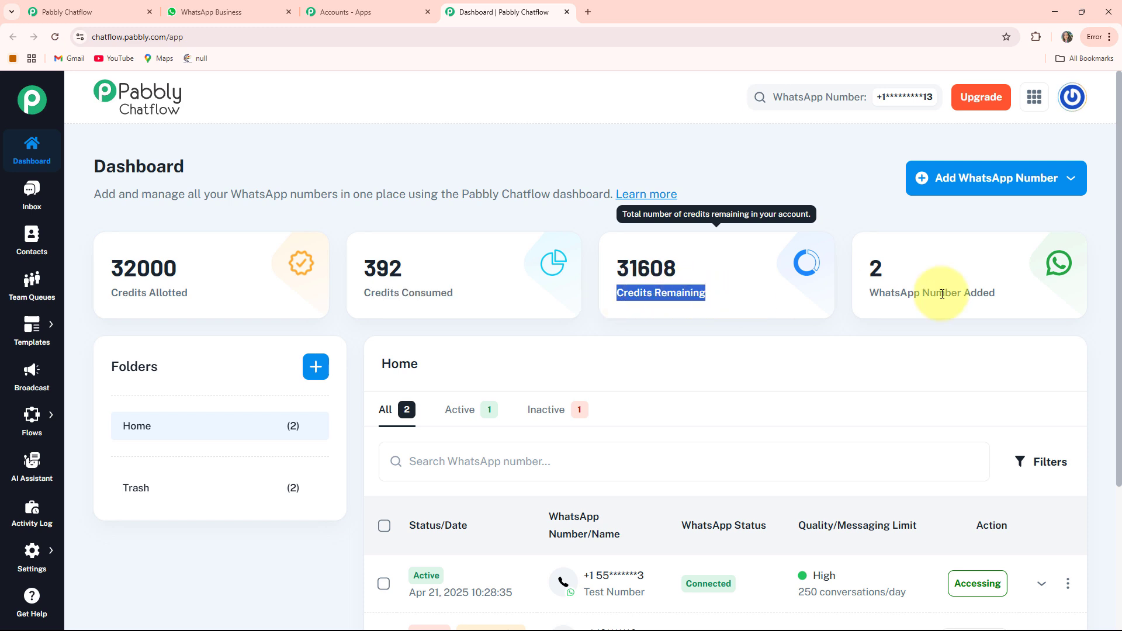
{"action": "left_click", "coordinate": [769, 199]}
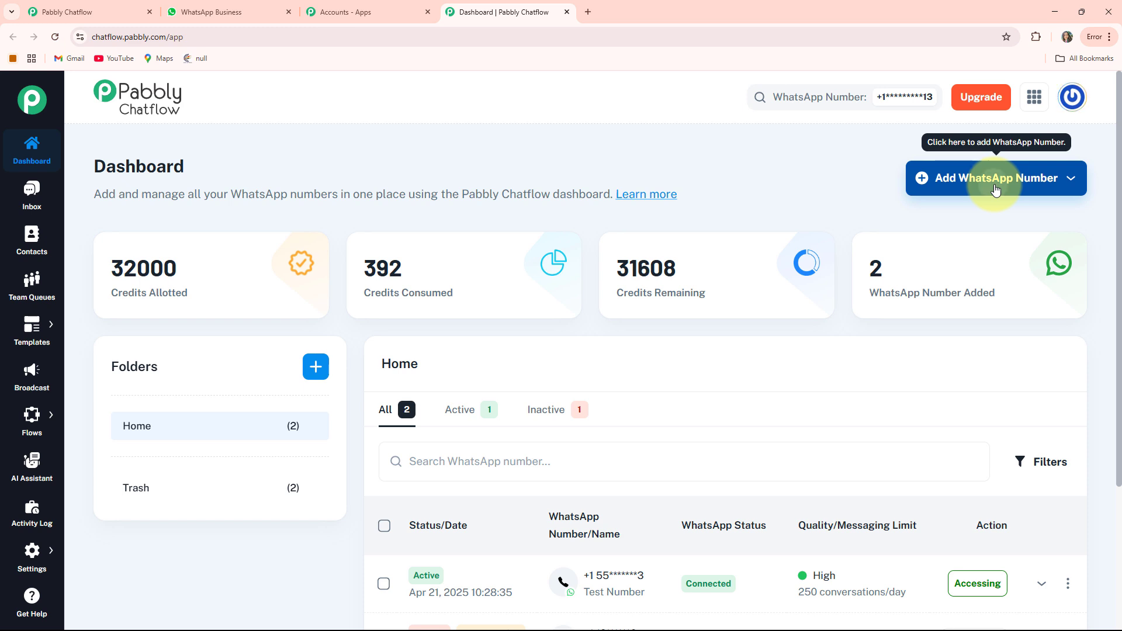
View the connection options for adding a WhatsApp number and examine the list of numbers already added.
{"action": "left_click", "coordinate": [995, 189]}
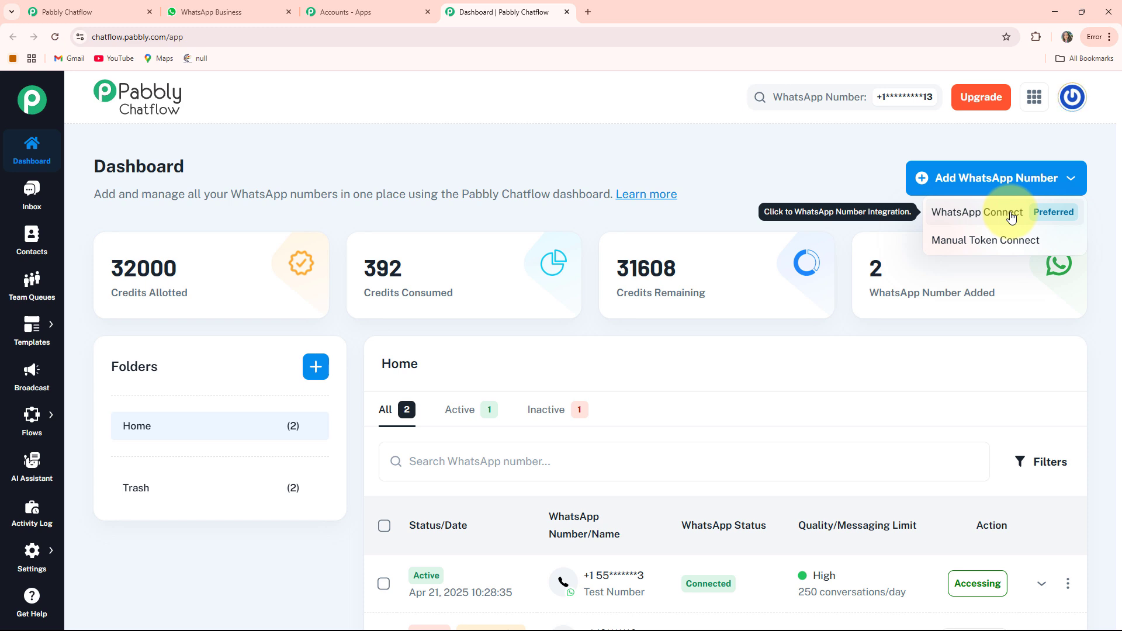
{"action": "left_click", "coordinate": [1001, 252]}
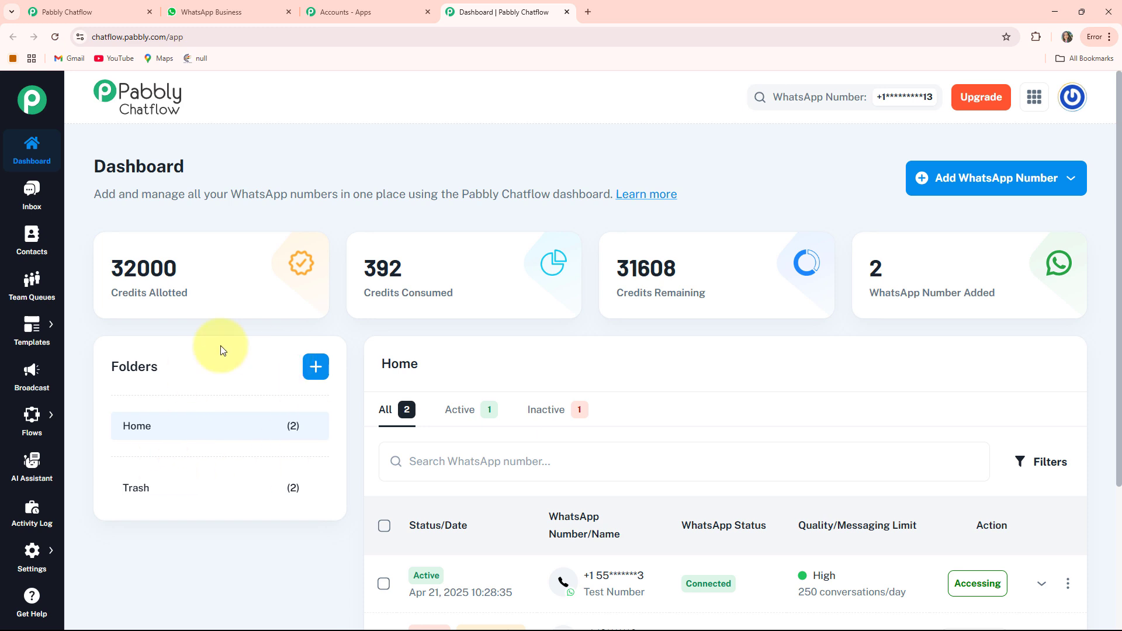
{"action": "scroll", "coordinate": [674, 366], "scroll_direction": "down", "scroll_amount": 3}
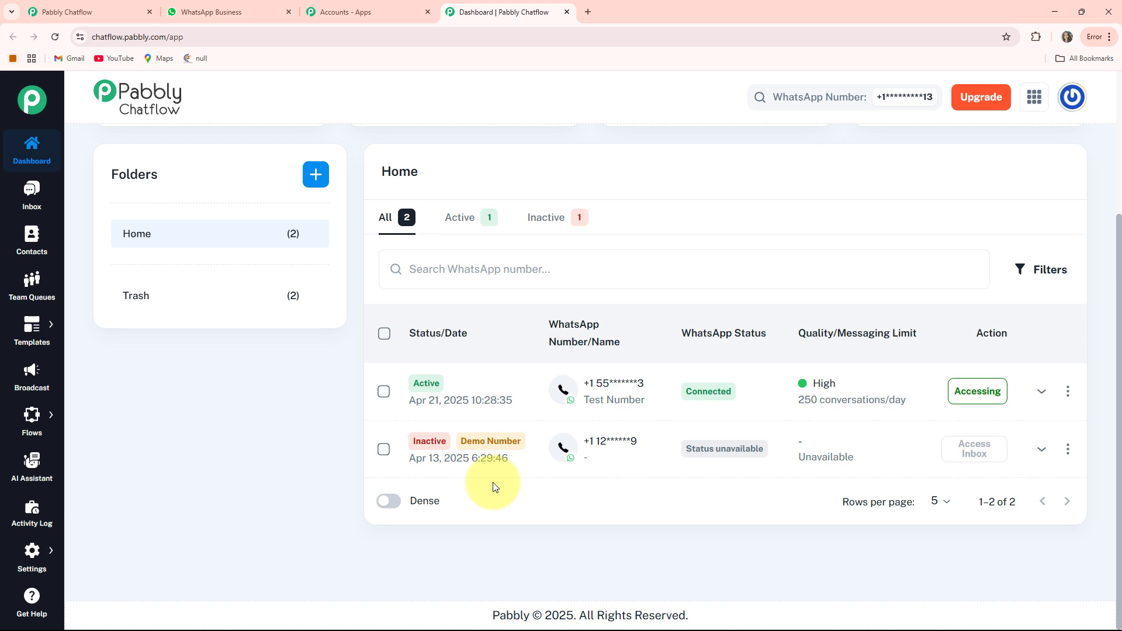
{"action": "scroll", "coordinate": [494, 487], "scroll_direction": "up", "scroll_amount": 3}
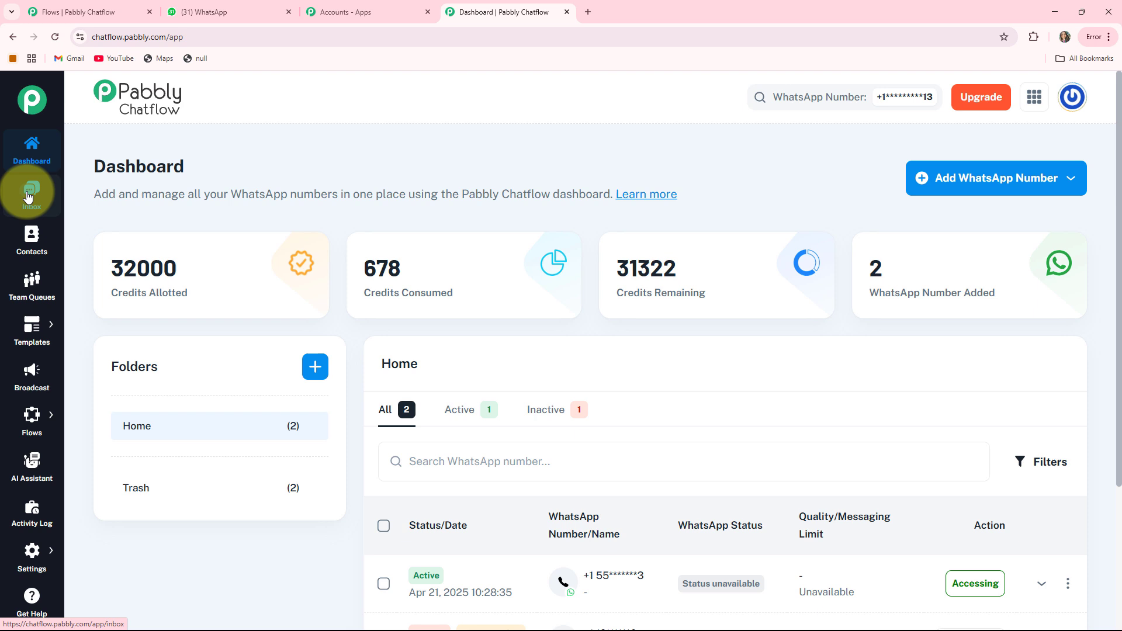
View the test conversation in the inbox and look over the Contacts and Team Queues pages.
{"action": "left_click", "coordinate": [27, 197]}
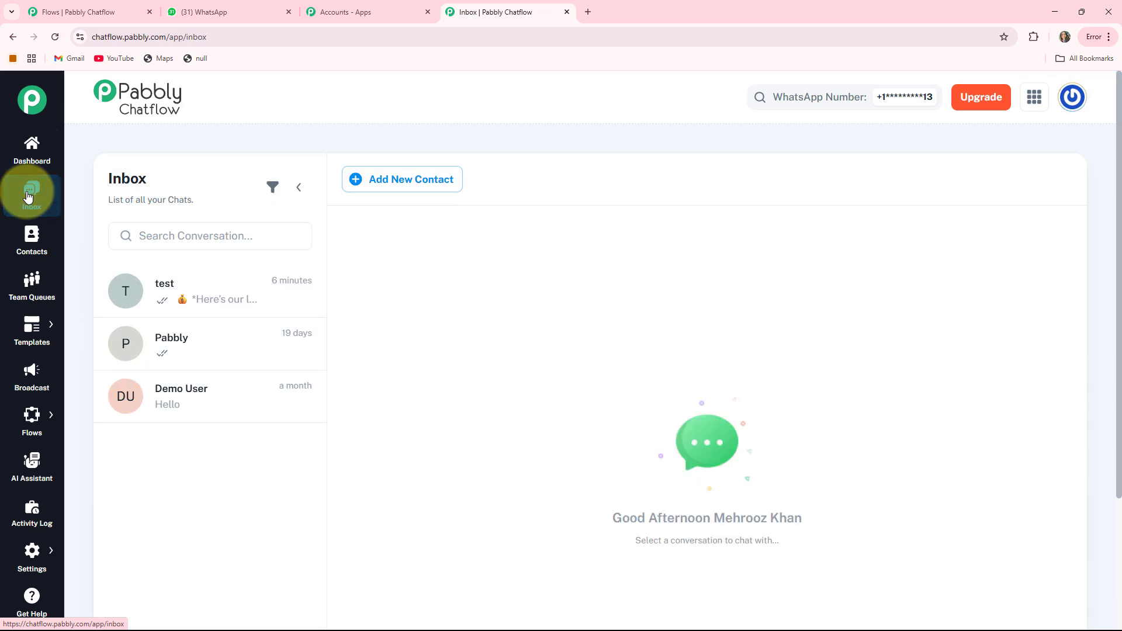
{"action": "left_click", "coordinate": [184, 301]}
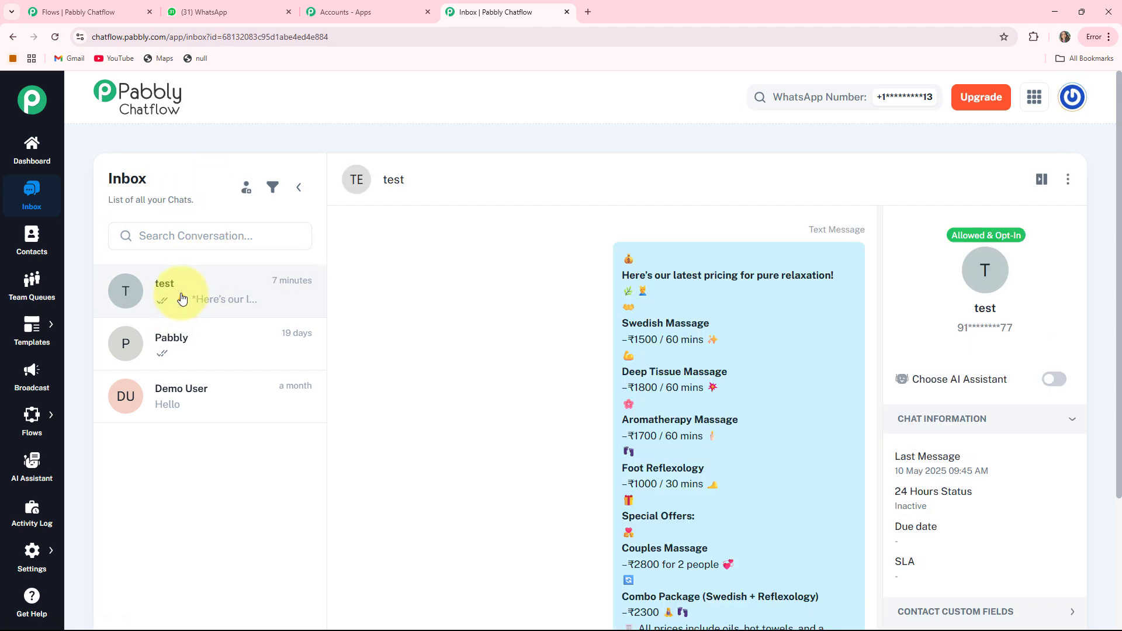
{"action": "left_click", "coordinate": [31, 245]}
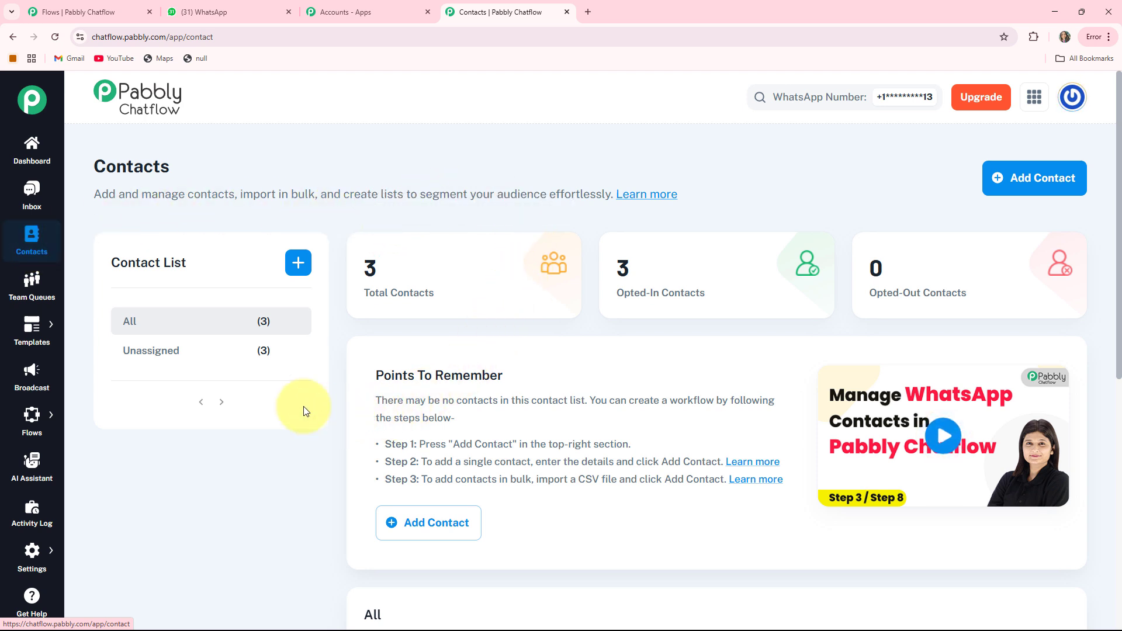
{"action": "left_click", "coordinate": [31, 286]}
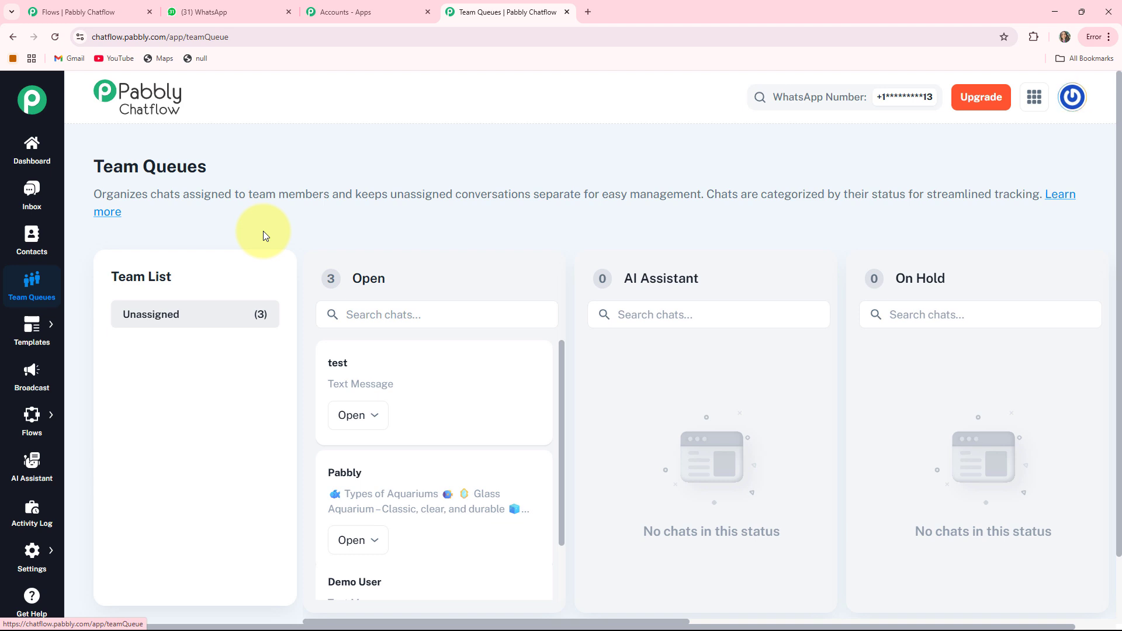
Look over the templates list and the Broadcast page.
{"action": "left_click", "coordinate": [34, 333]}
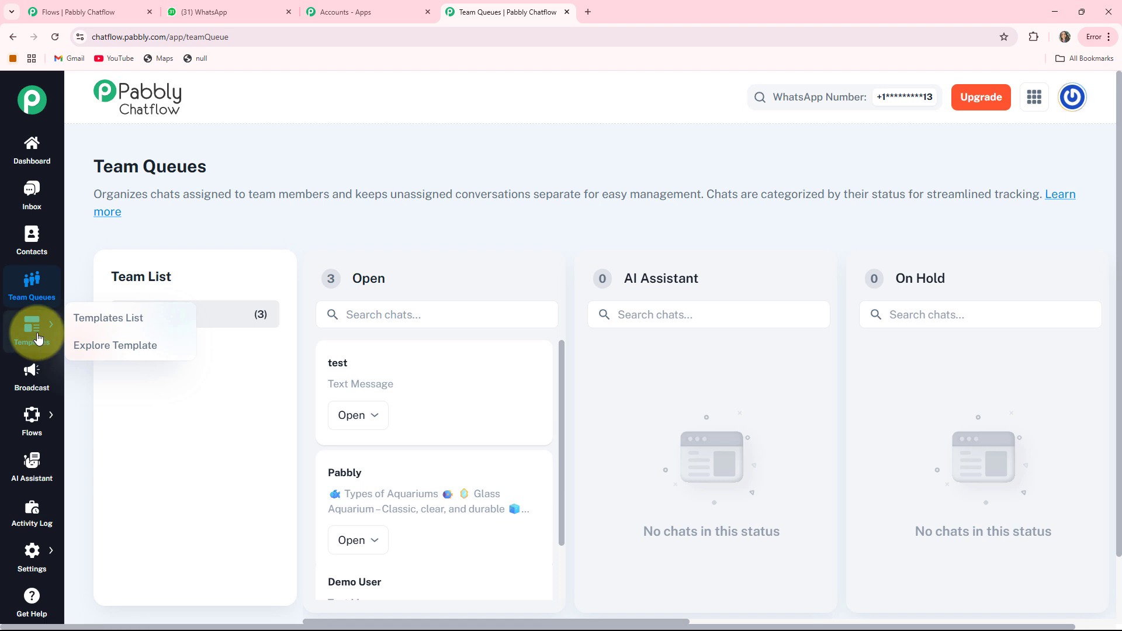
{"action": "left_click", "coordinate": [78, 325]}
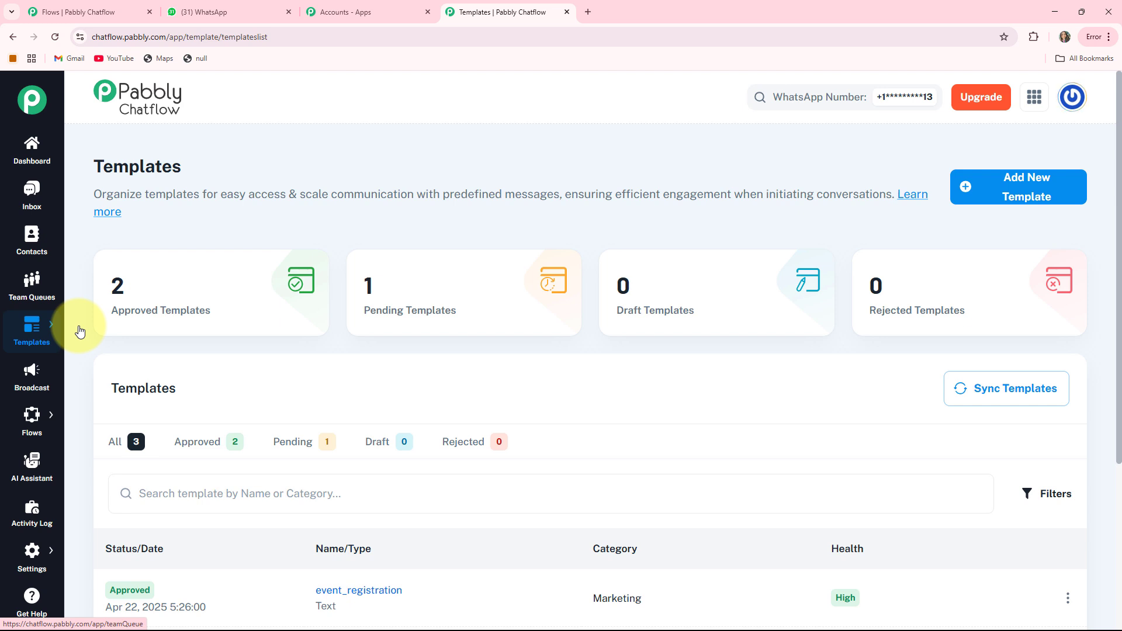
{"action": "left_click", "coordinate": [38, 374]}
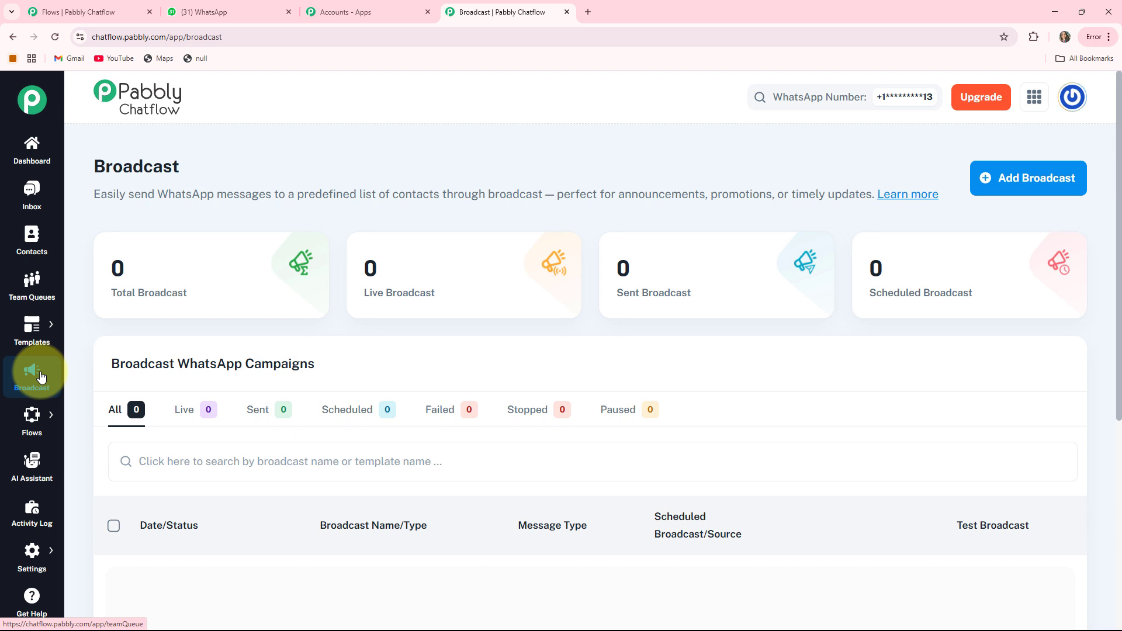
Open the Flow Builder page that lists the existing chatbot flows.
{"action": "mouse_move", "coordinate": [30, 438]}
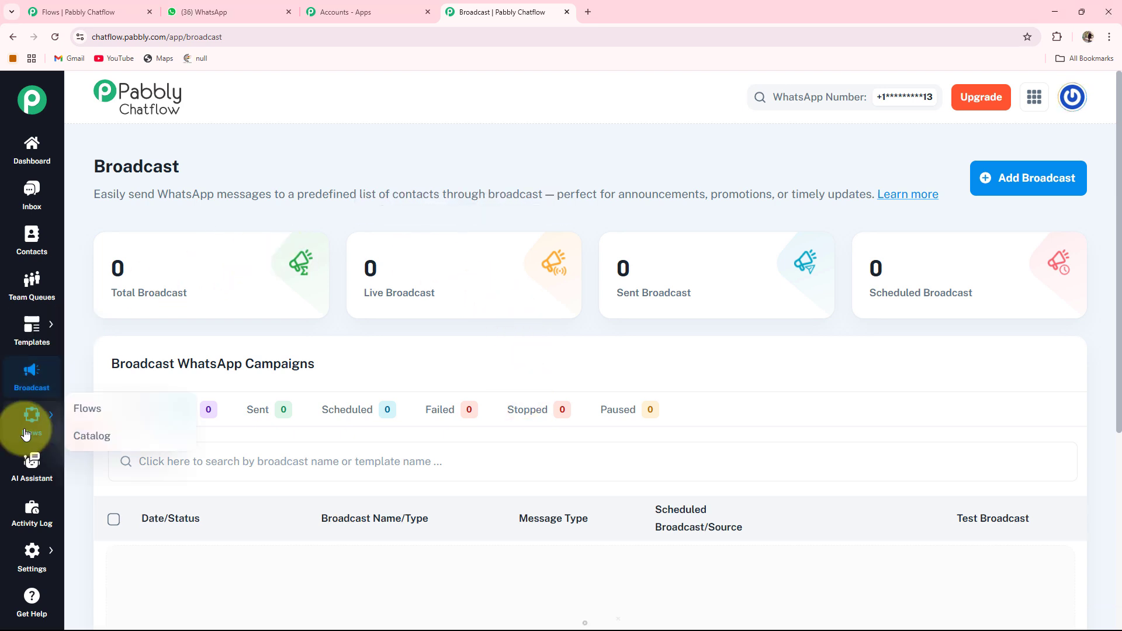
{"action": "left_click", "coordinate": [86, 408]}
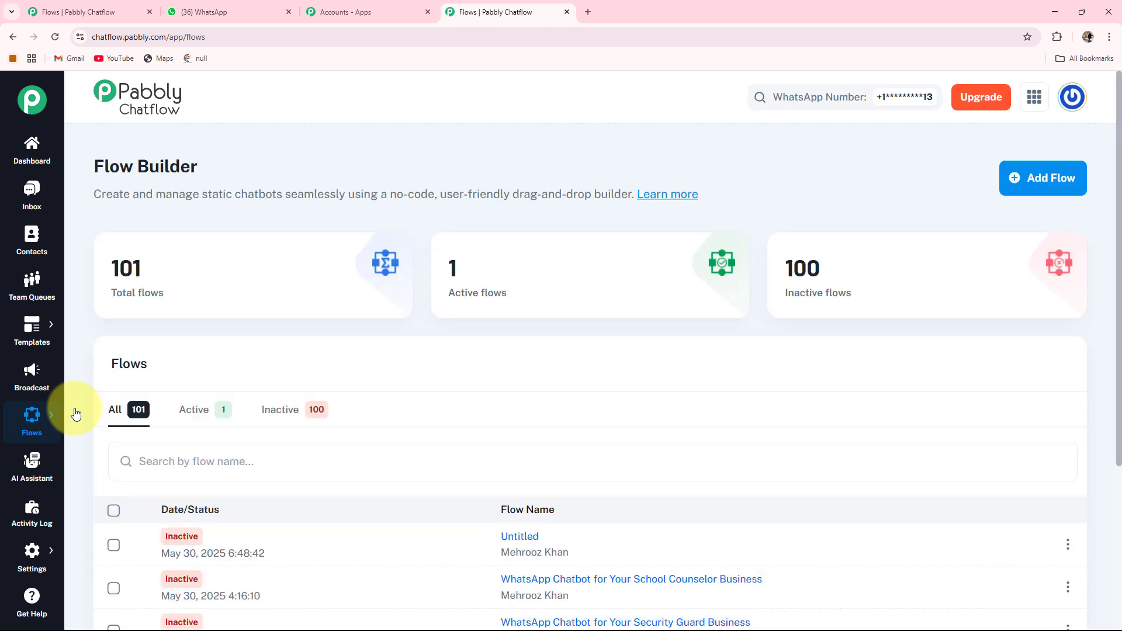
Look over the AI Assistant page and the Activity Log page.
{"action": "left_click", "coordinate": [27, 468]}
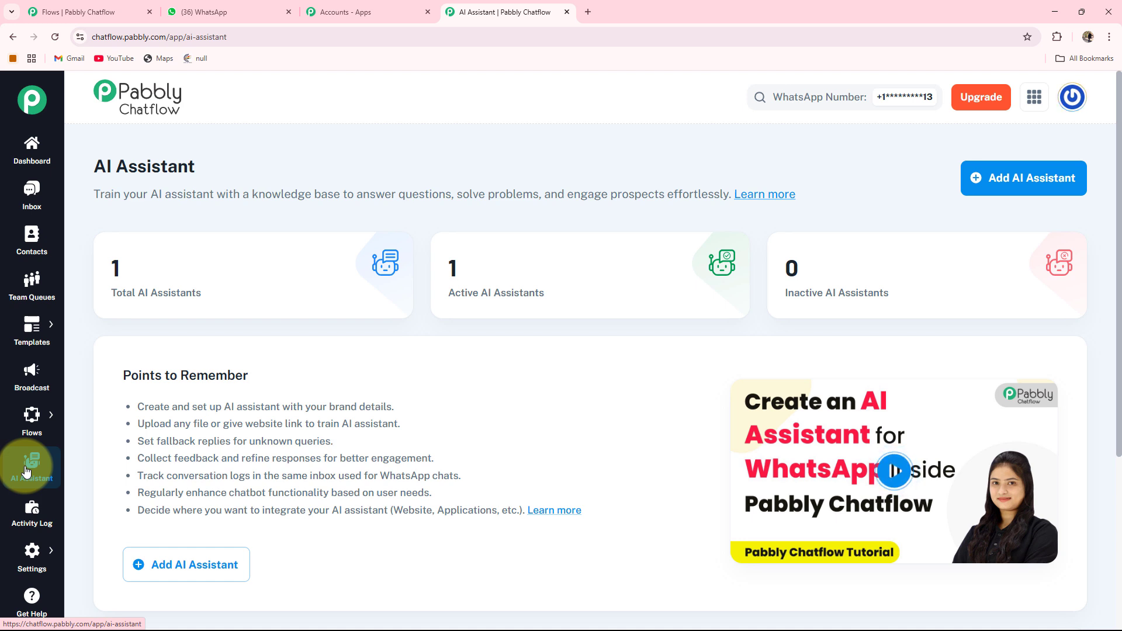
{"action": "left_click", "coordinate": [22, 525]}
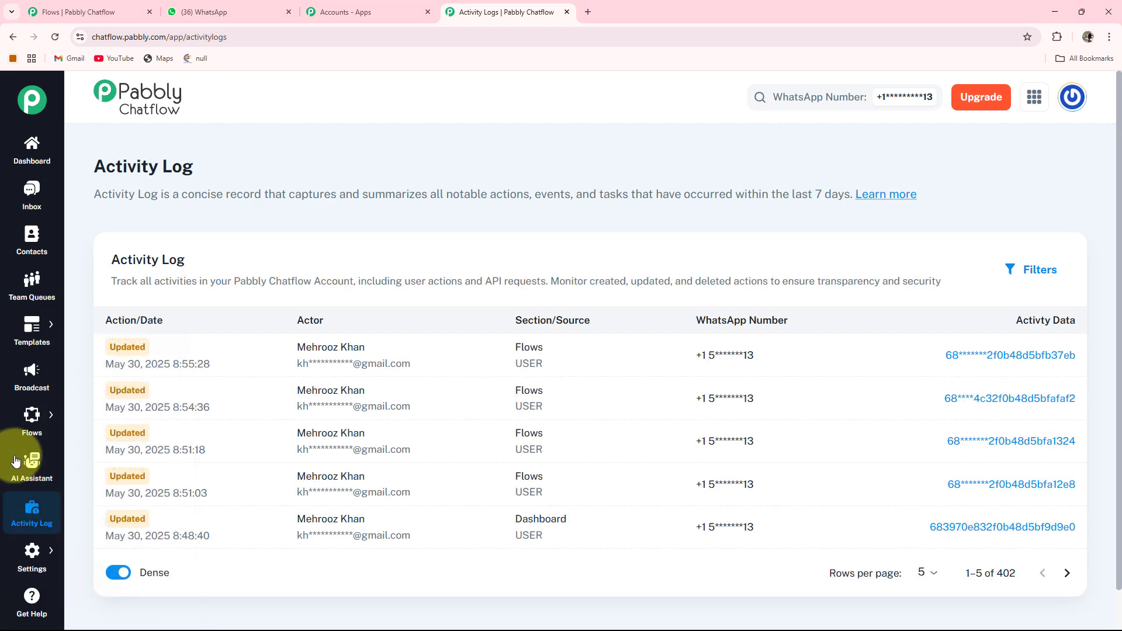
Create a new flow and name it "WhatsApp Chatbot for Your Guest House Business".
{"action": "mouse_move", "coordinate": [32, 427]}
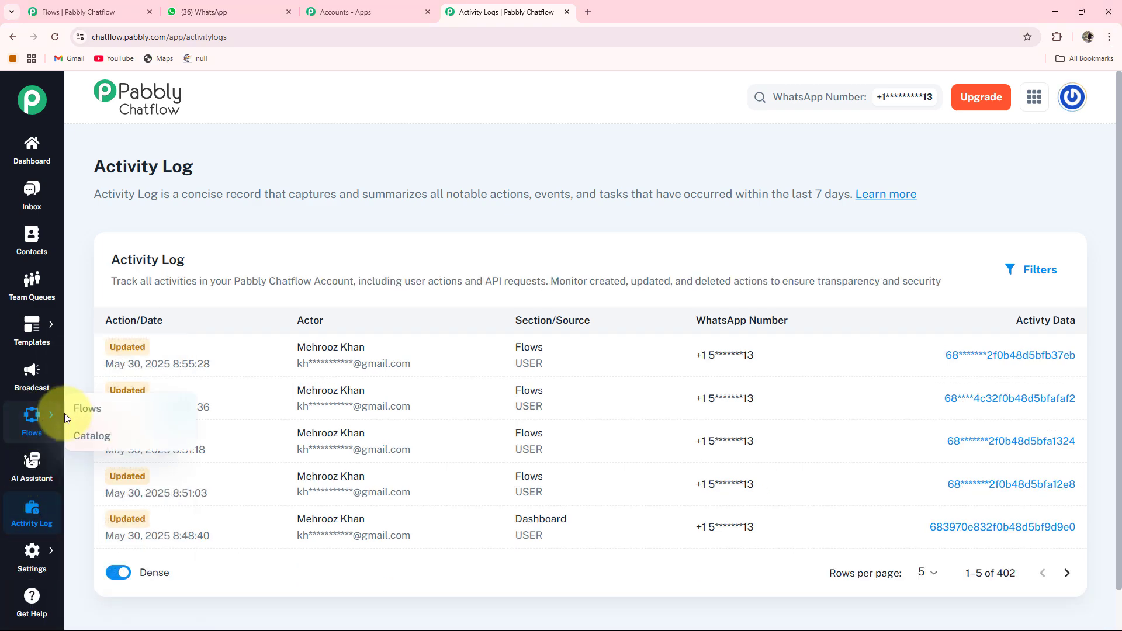
{"action": "left_click", "coordinate": [82, 409]}
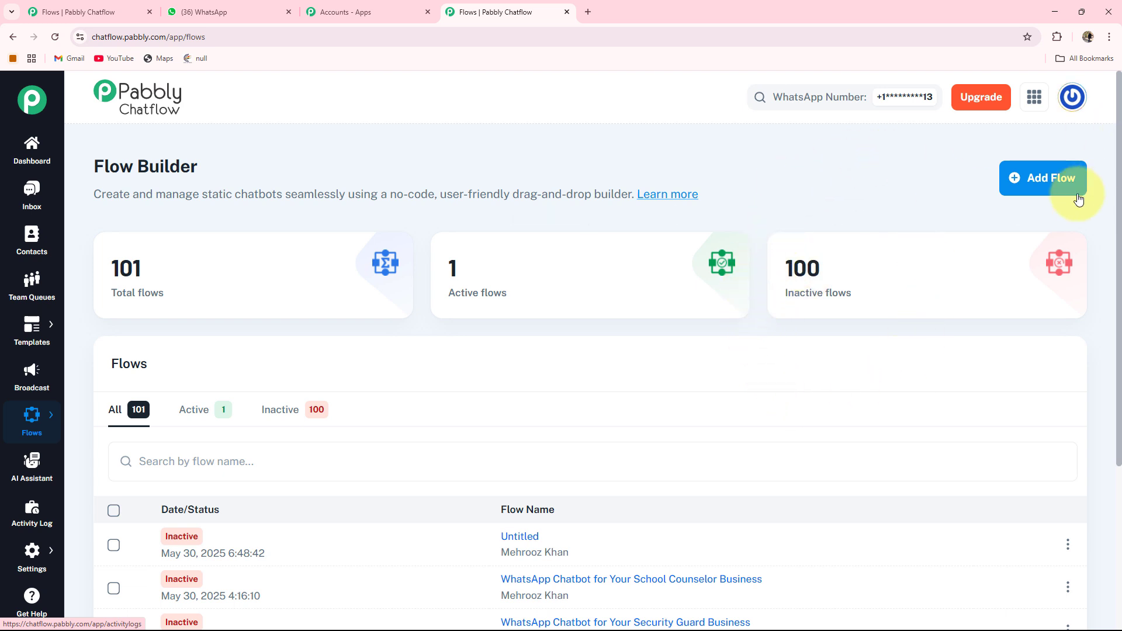
{"action": "left_click", "coordinate": [1047, 185]}
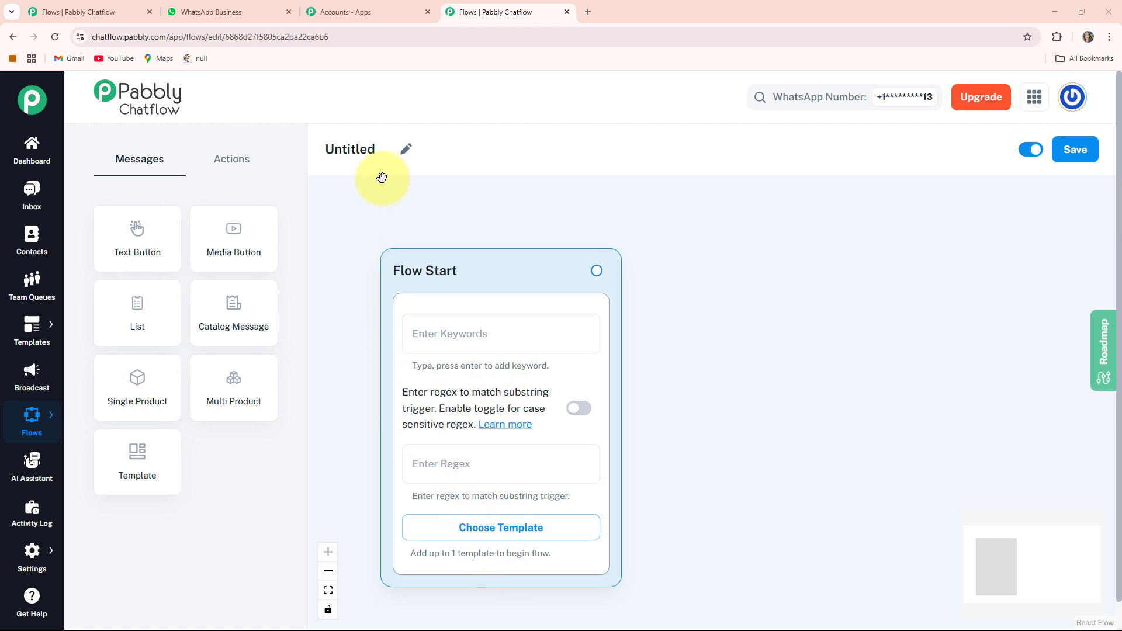
{"action": "left_click", "coordinate": [407, 153]}
{"action": "left_click_drag", "start_coordinate": [388, 153], "coordinate": [335, 162]}
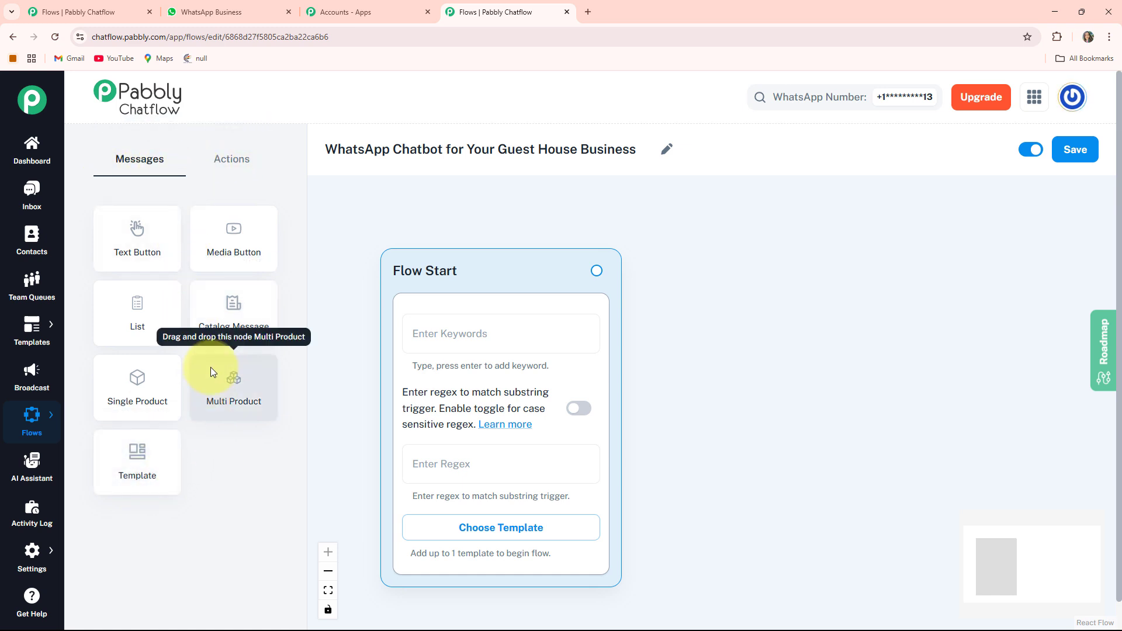
Look over the available action and message node types, and save the flow.
{"action": "left_click", "coordinate": [225, 164]}
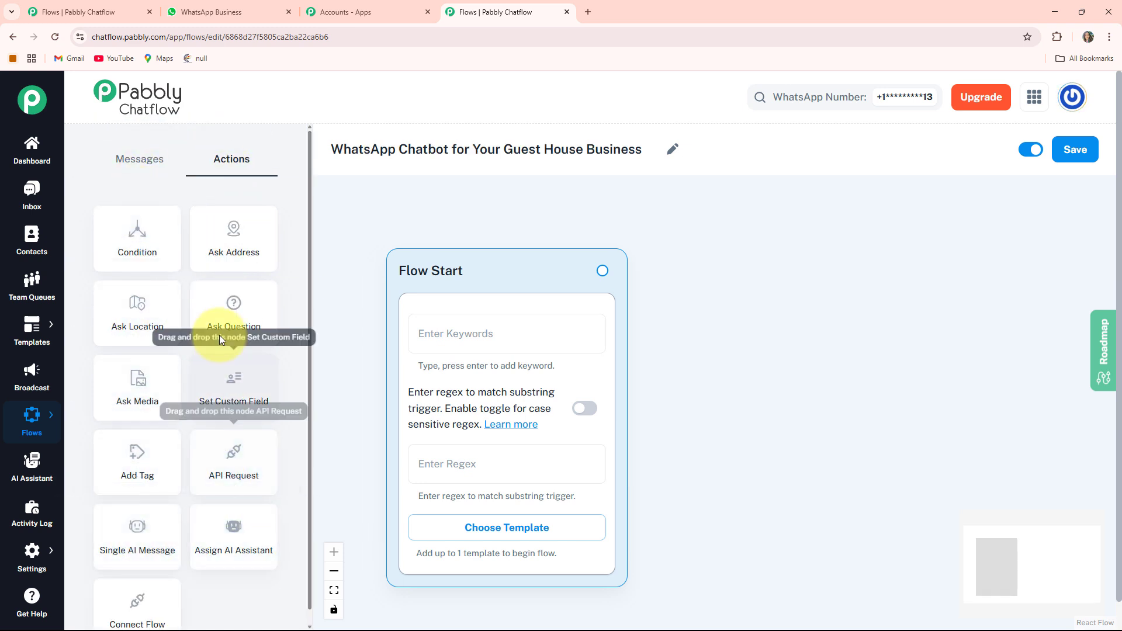
{"action": "left_click", "coordinate": [149, 169]}
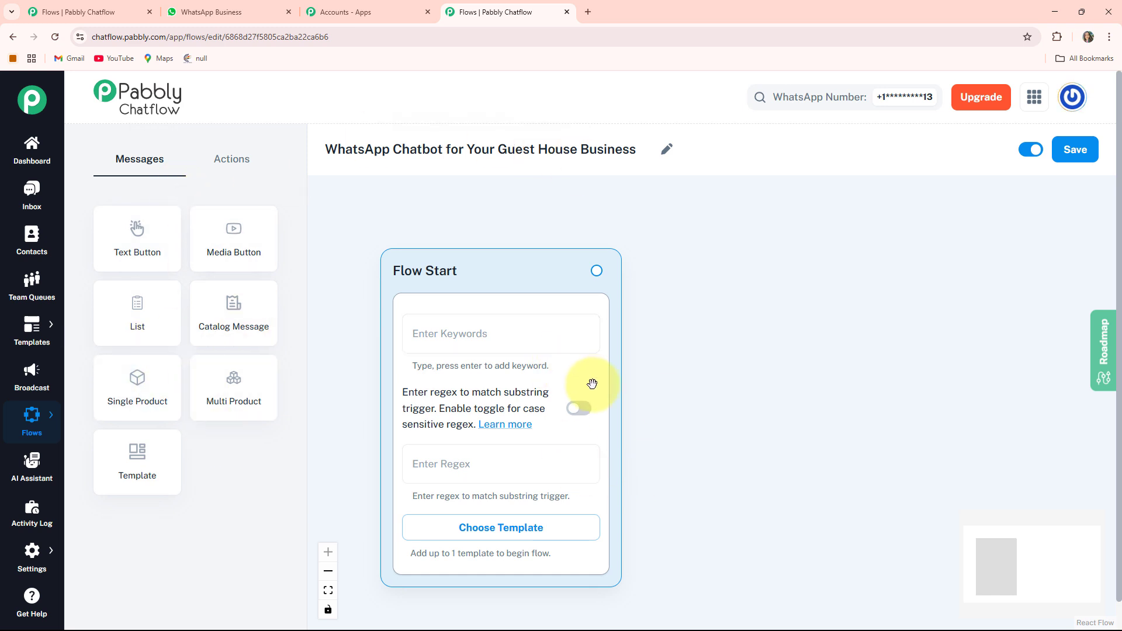
{"action": "left_click", "coordinate": [1073, 153]}
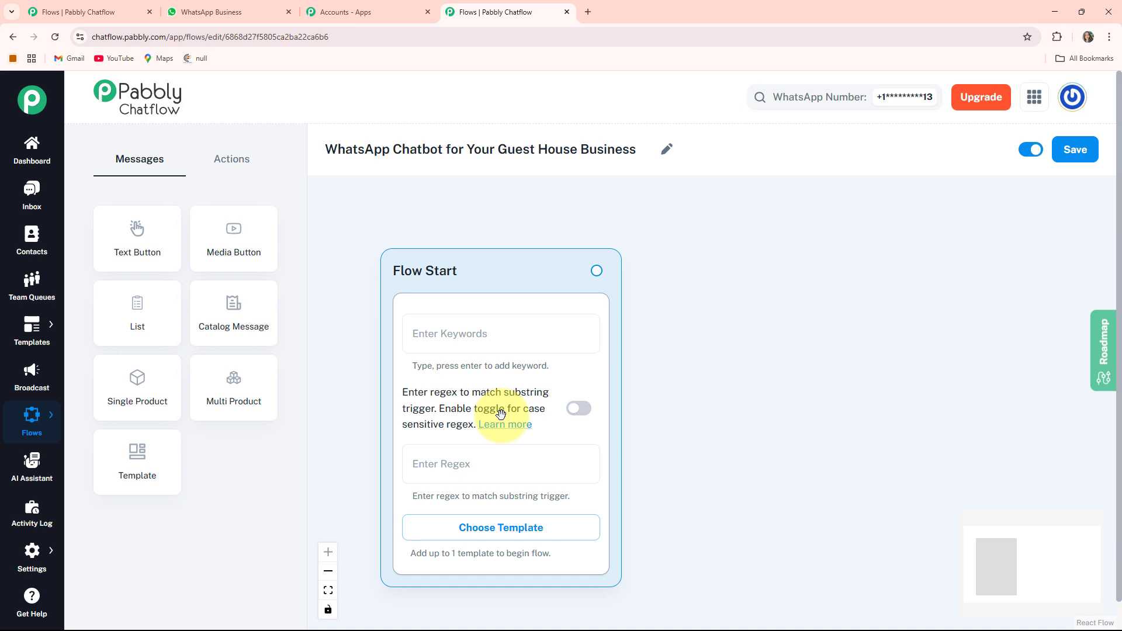
Try the case-sensitive regex option of the Flow Start node and view the approved templates available to it.
{"action": "left_click", "coordinate": [577, 411]}
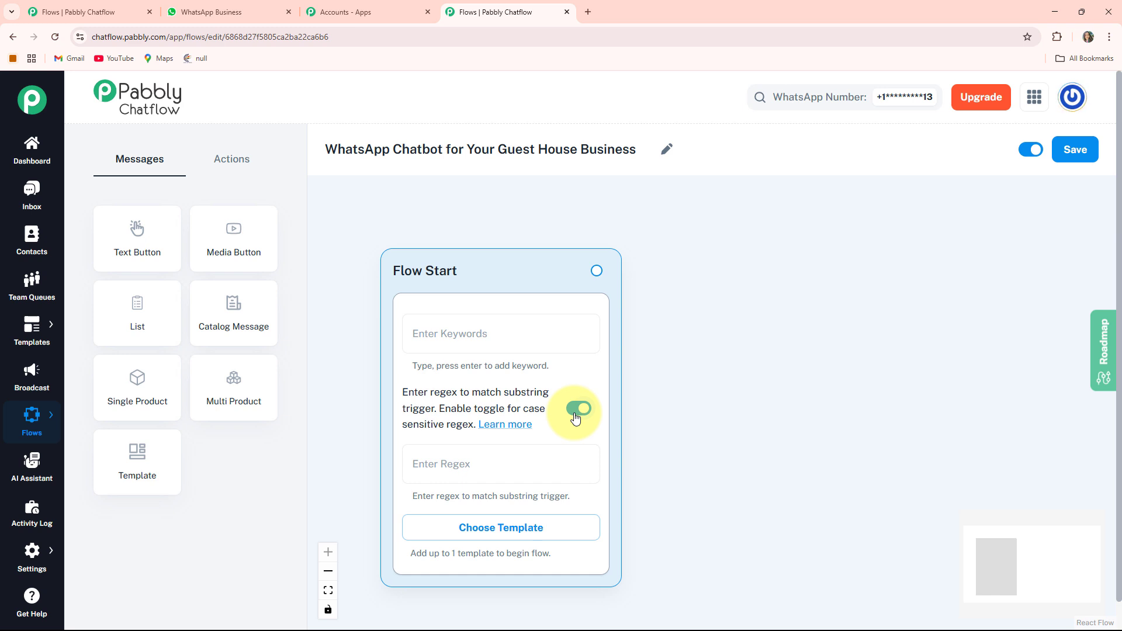
{"action": "left_click", "coordinate": [576, 416]}
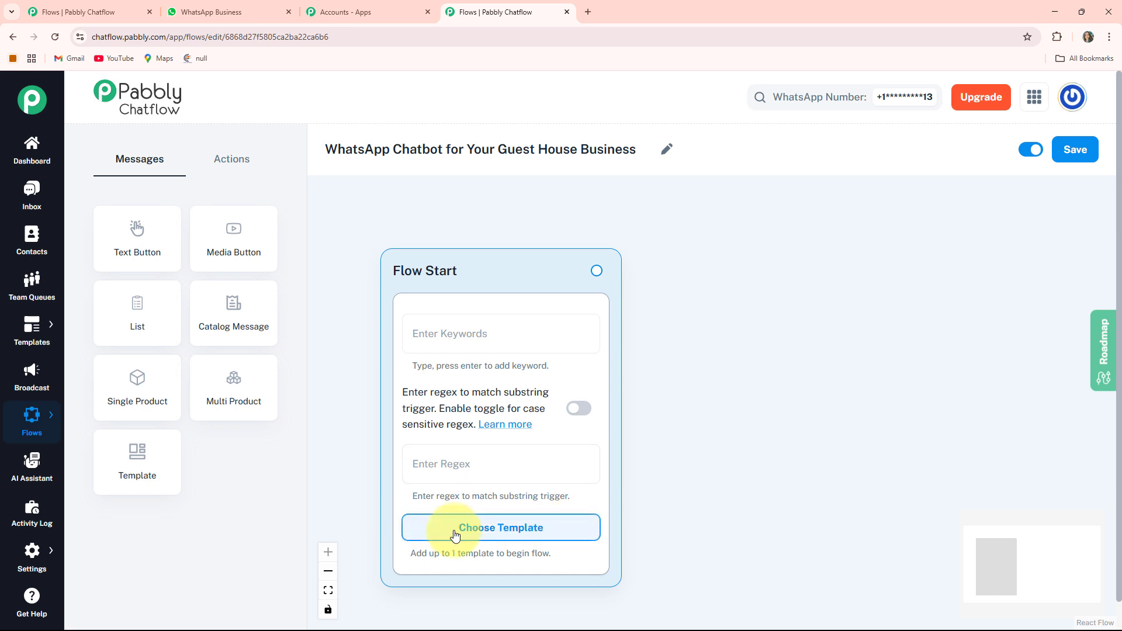
{"action": "left_click", "coordinate": [514, 534]}
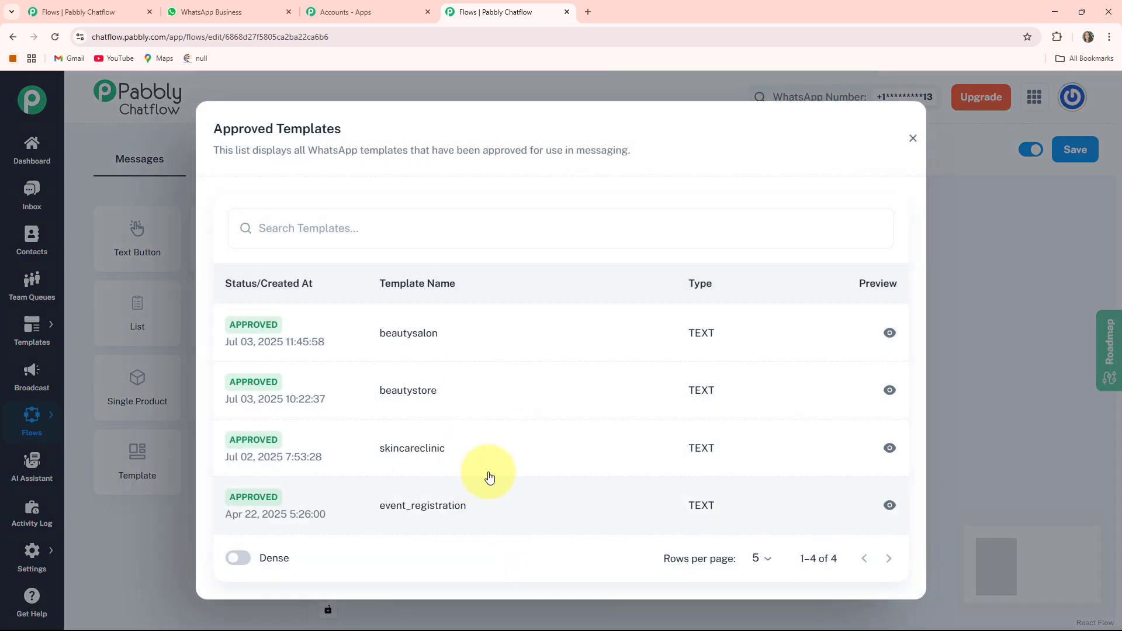
{"action": "left_click", "coordinate": [914, 138]}
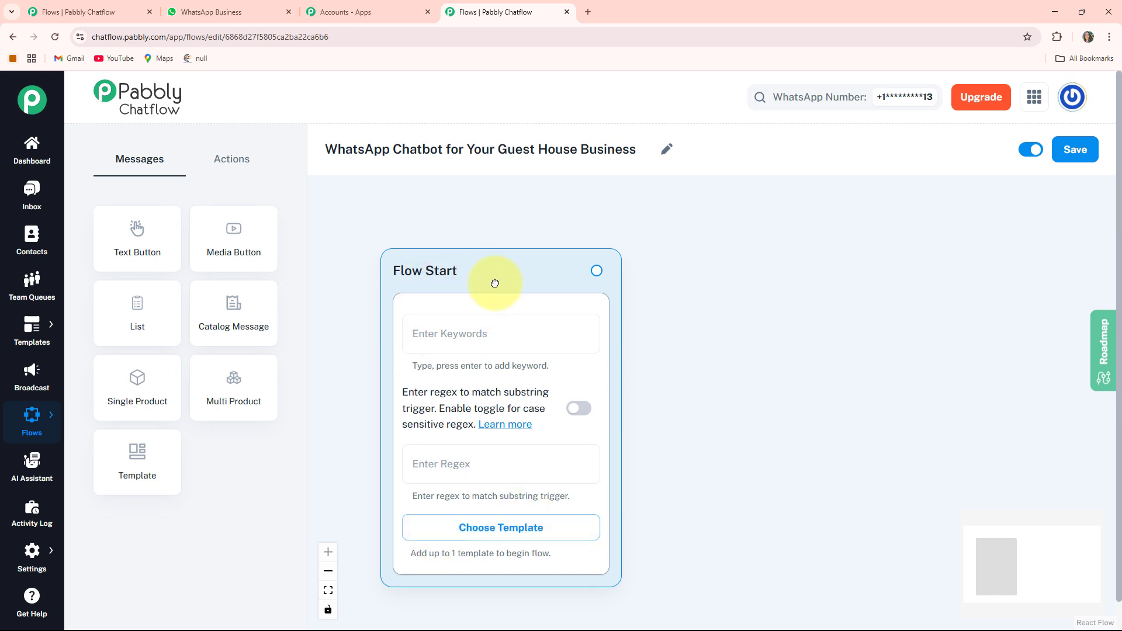
Set the Flow Start regex to [\s\S]+ and place a Text Button message node beside the Flow Start node.
{"action": "left_click_drag", "start_coordinate": [495, 284], "coordinate": [483, 245]}
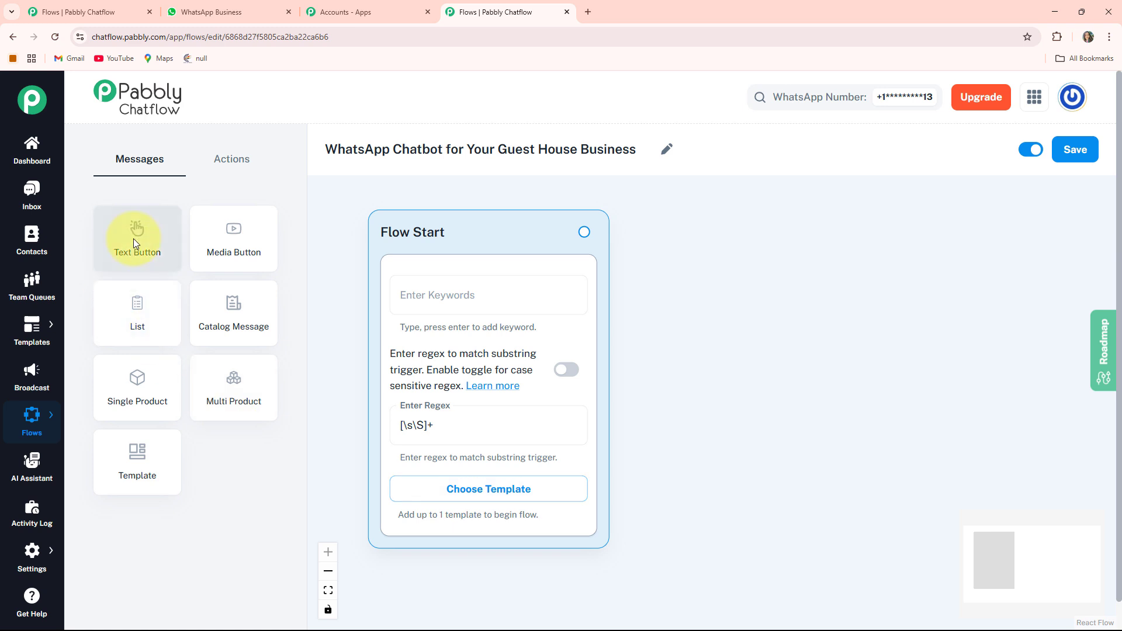
{"action": "left_click", "coordinate": [133, 238]}
{"action": "left_click", "coordinate": [667, 498]}
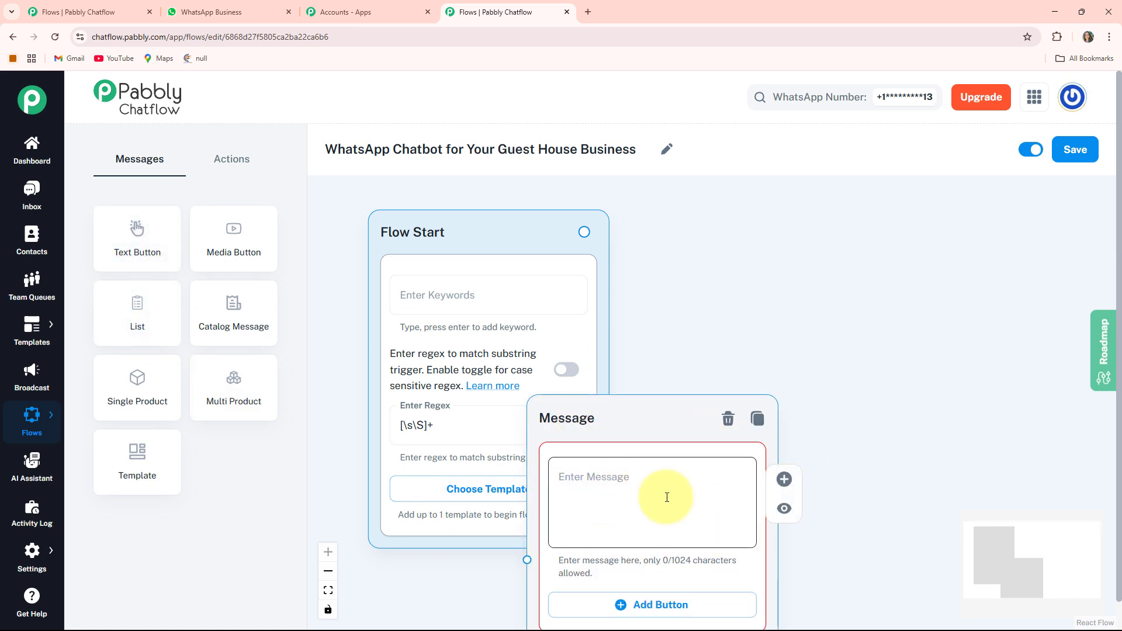
{"action": "left_click_drag", "start_coordinate": [594, 441], "coordinate": [707, 242]}
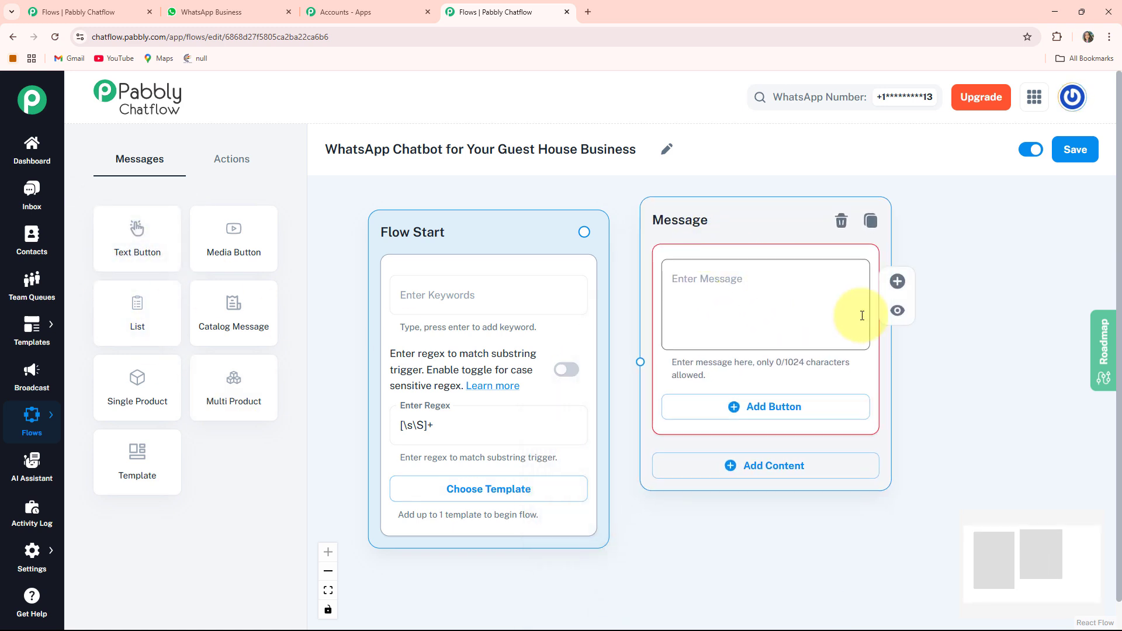
Fill the new message node with the Sunrise Stay Guest House welcome text ending in "*How can we assist you today?*".
{"action": "left_click_drag", "start_coordinate": [959, 371], "coordinate": [816, 398]}
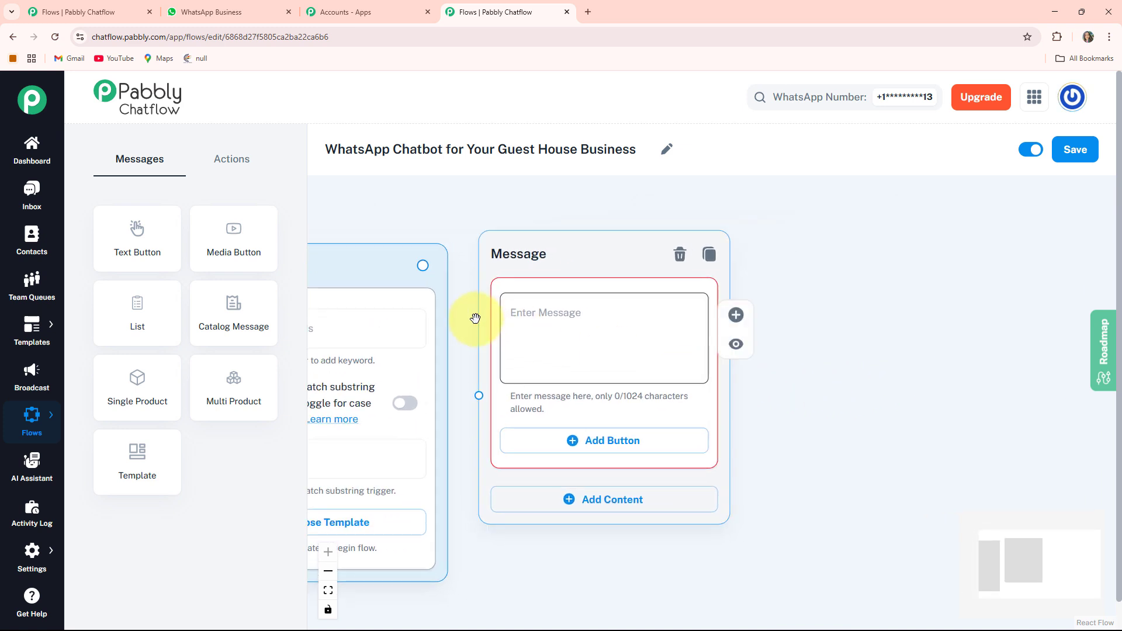
{"action": "left_click", "coordinate": [556, 318]}
{"action": "key", "text": "ctrl+v"}
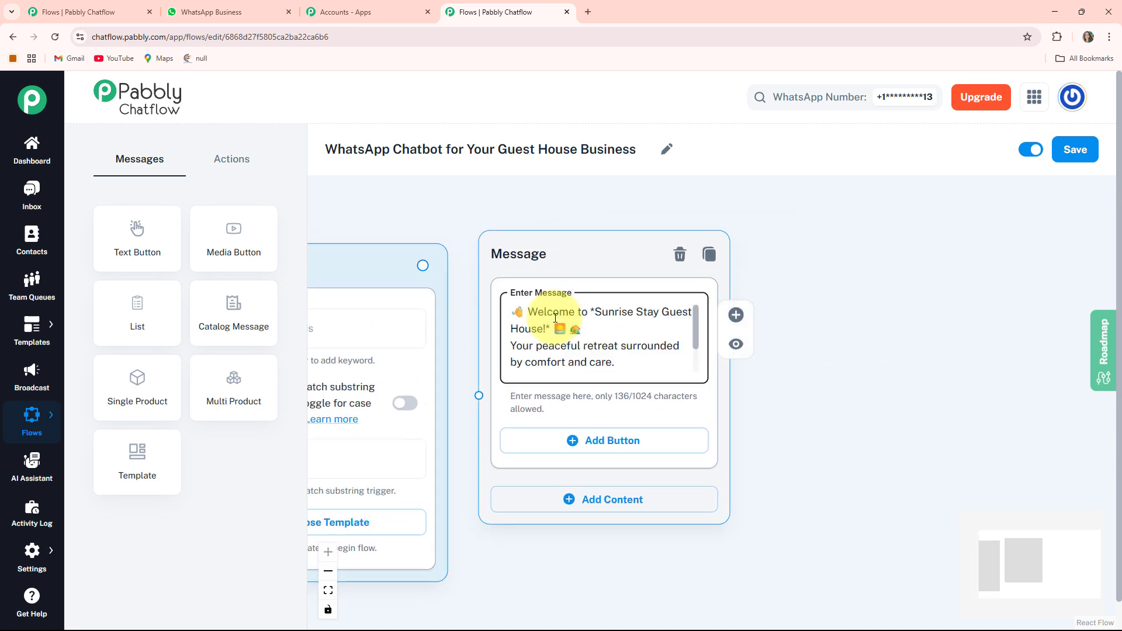
{"action": "key", "text": "Down"}
{"action": "key", "text": "Down"}
{"action": "key", "text": "Down"}
{"action": "key", "text": "Down"}
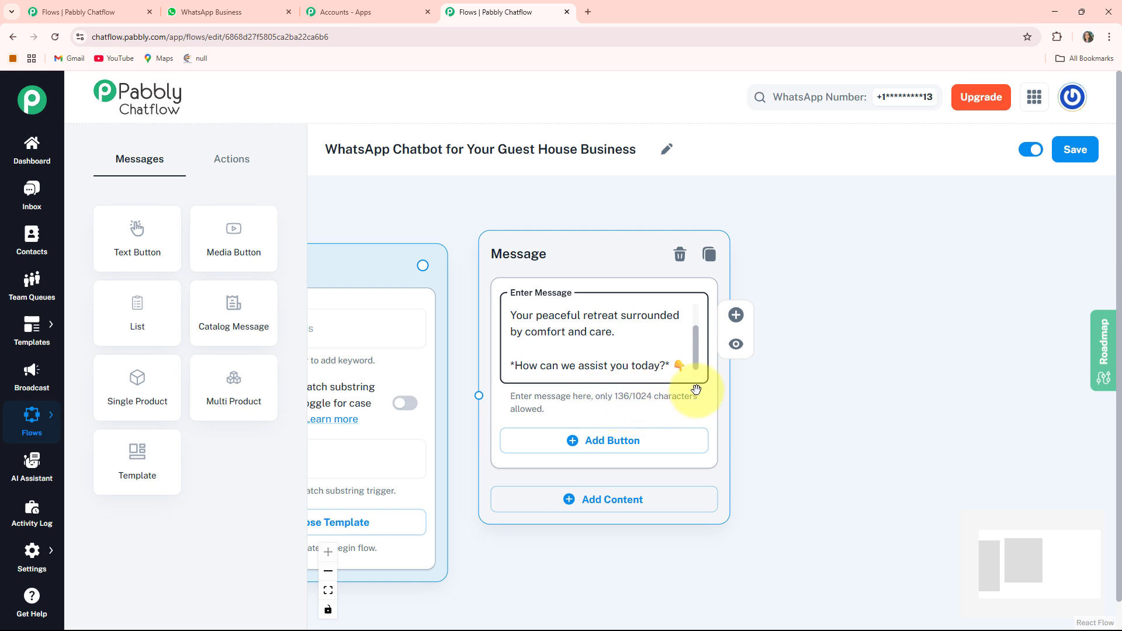
Add three buttons to the welcome message: "Room Types & Rates 💰", "Book a Room 🛏️" and "Get Location 📍".
{"action": "left_click", "coordinate": [626, 447]}
{"action": "scroll", "coordinate": [769, 489], "scroll_direction": "down", "scroll_amount": 2}
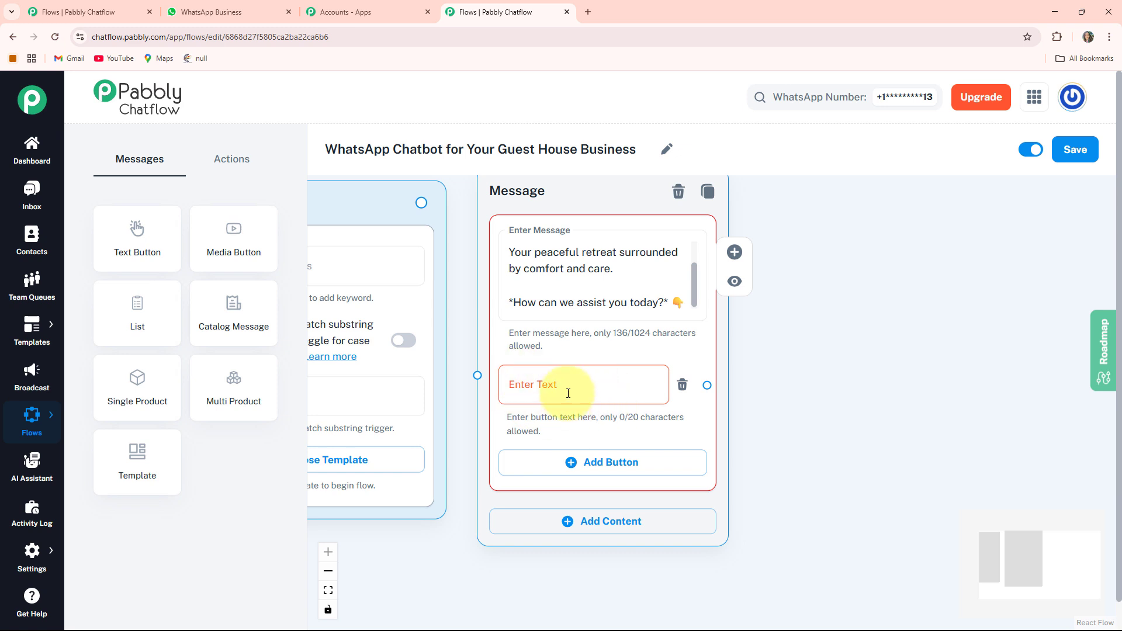
{"action": "scroll", "coordinate": [818, 460], "scroll_direction": "left", "scroll_amount": 1}
{"action": "left_click", "coordinate": [643, 463]}
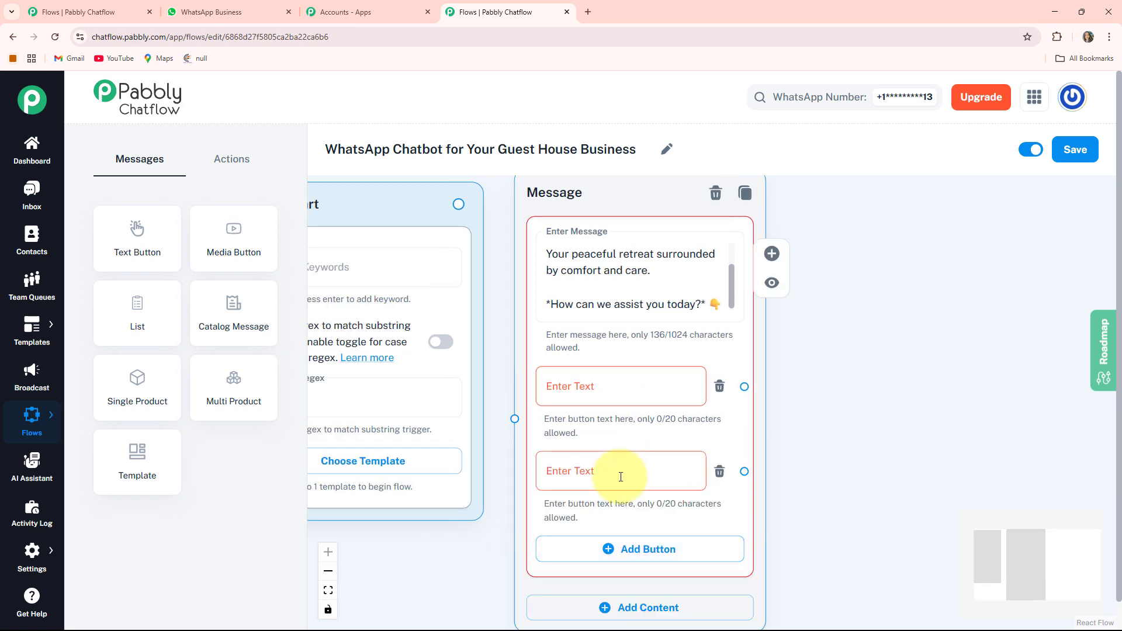
{"action": "left_click", "coordinate": [621, 548]}
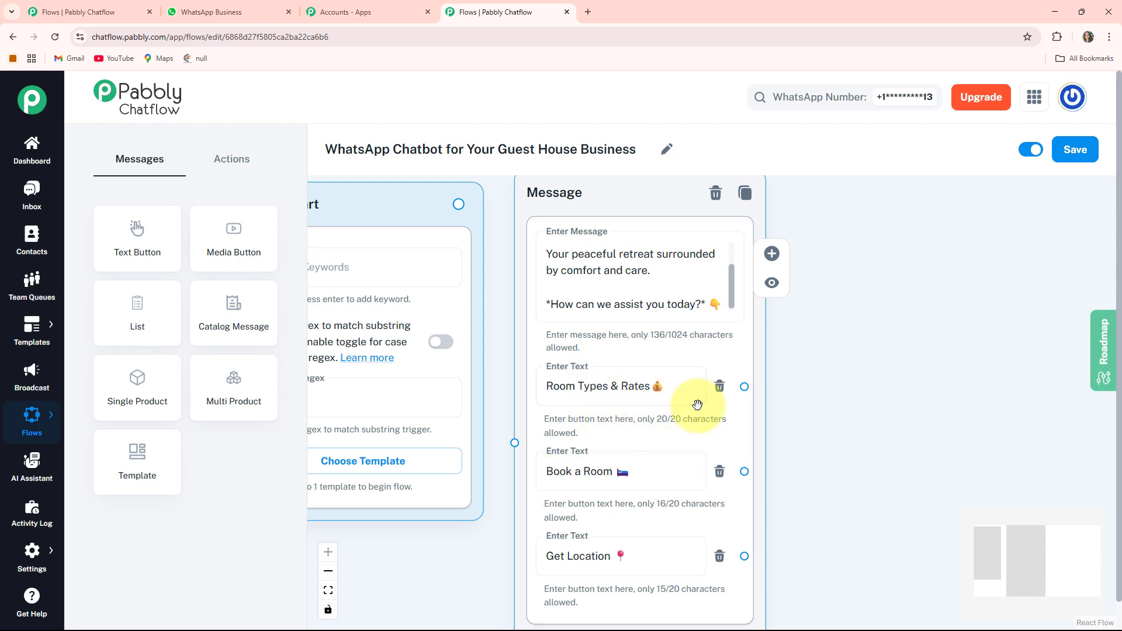
{"action": "left_click", "coordinate": [643, 474]}
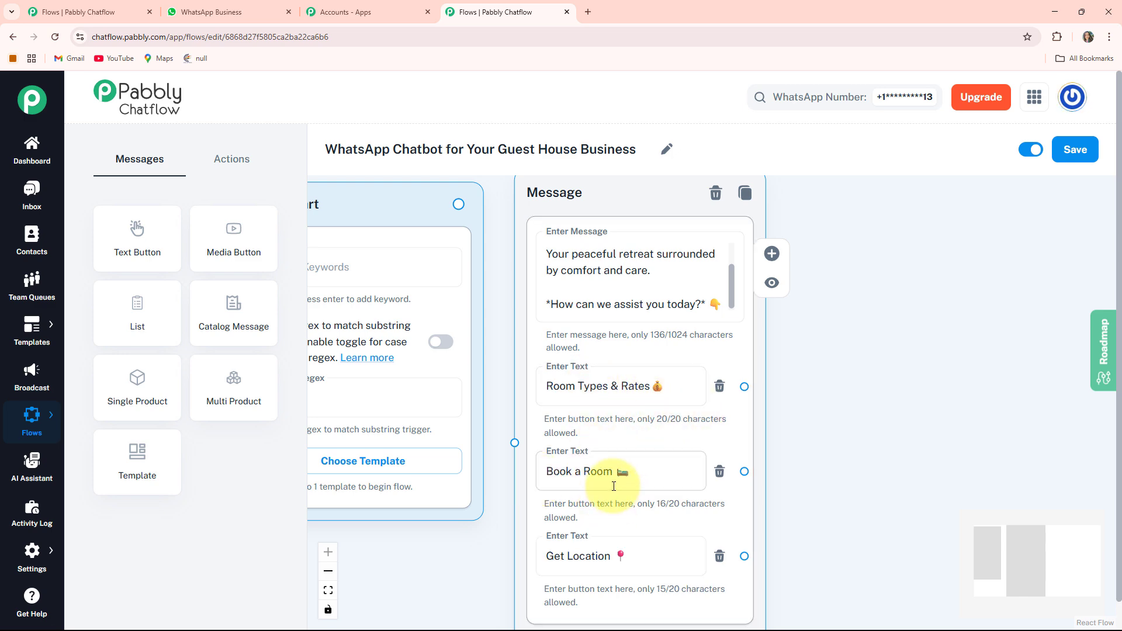
{"action": "left_click", "coordinate": [618, 568]}
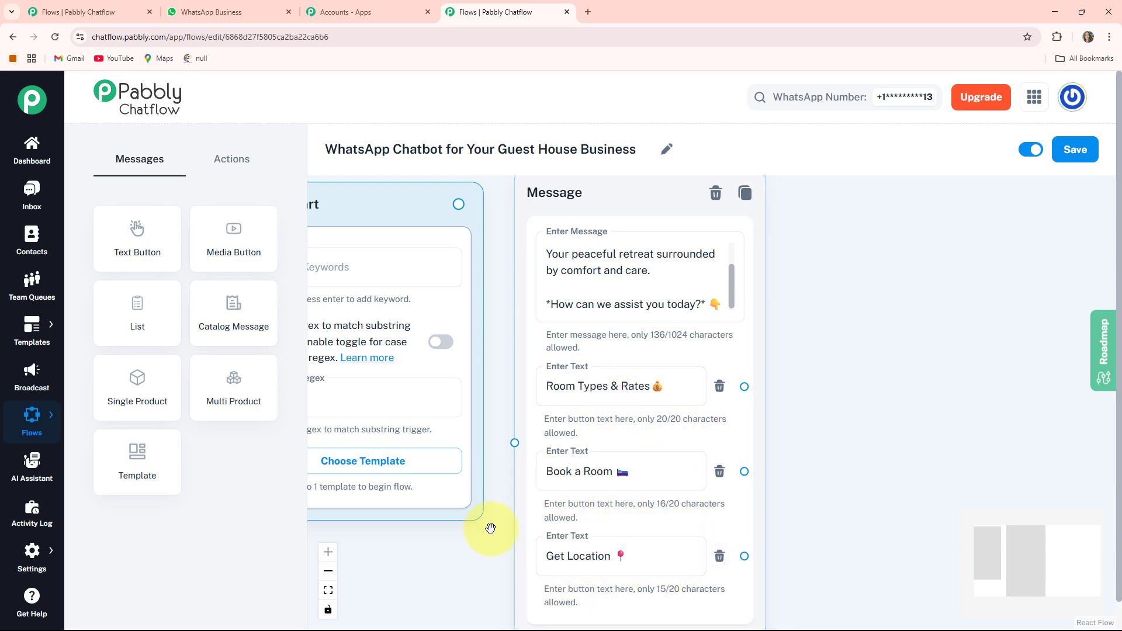
Connect the Flow Start node to the welcome message node and adjust the Flow Start node's position.
{"action": "scroll", "coordinate": [491, 526], "scroll_direction": "down", "scroll_amount": 3}
{"action": "left_click_drag", "start_coordinate": [461, 571], "coordinate": [493, 565]}
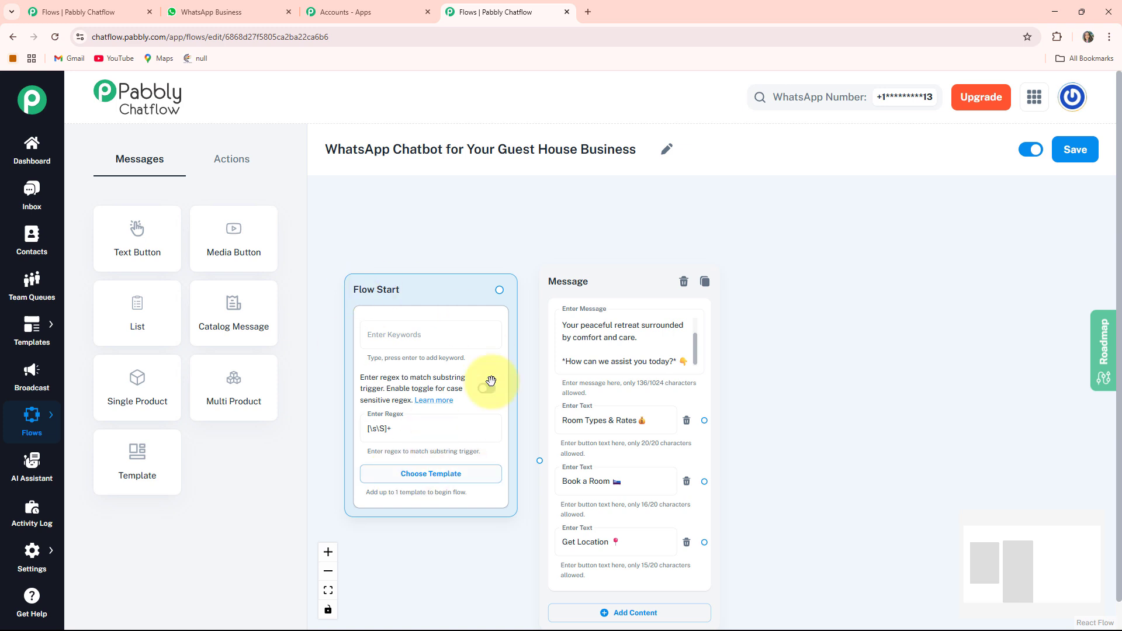
{"action": "left_click_drag", "start_coordinate": [815, 465], "coordinate": [823, 399]}
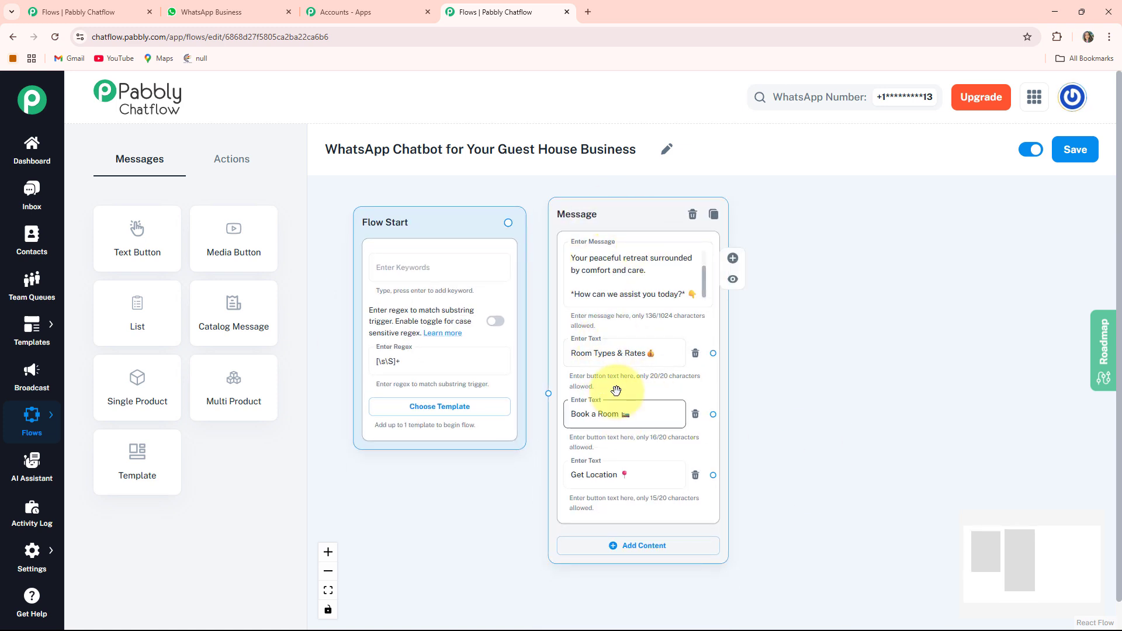
{"action": "left_click", "coordinate": [520, 226]}
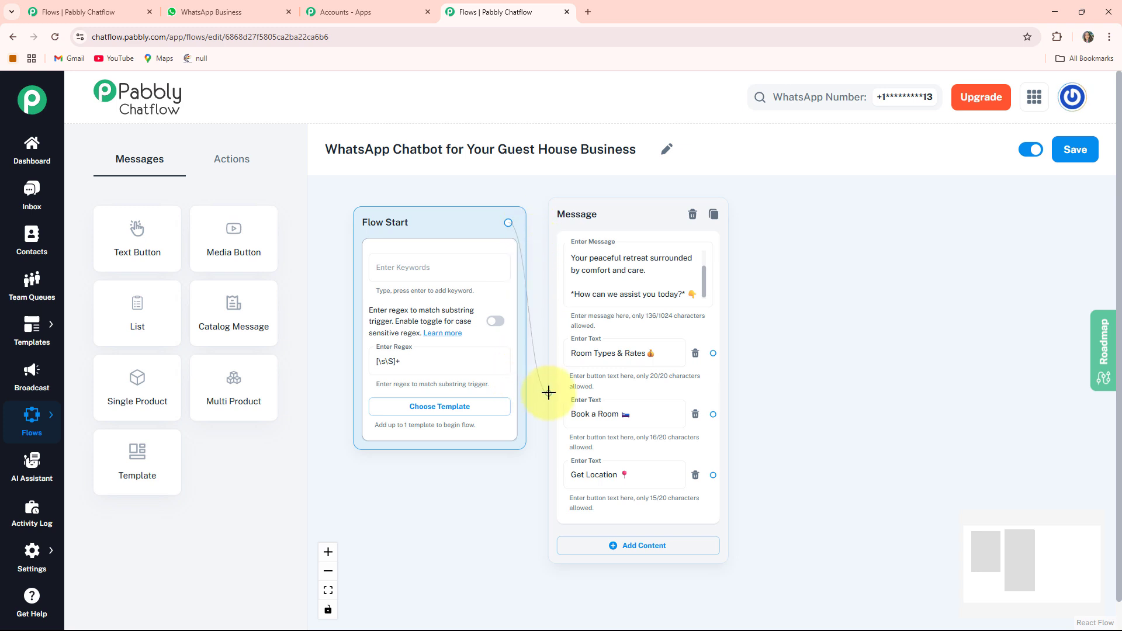
{"action": "left_click_drag", "start_coordinate": [444, 250], "coordinate": [441, 270]}
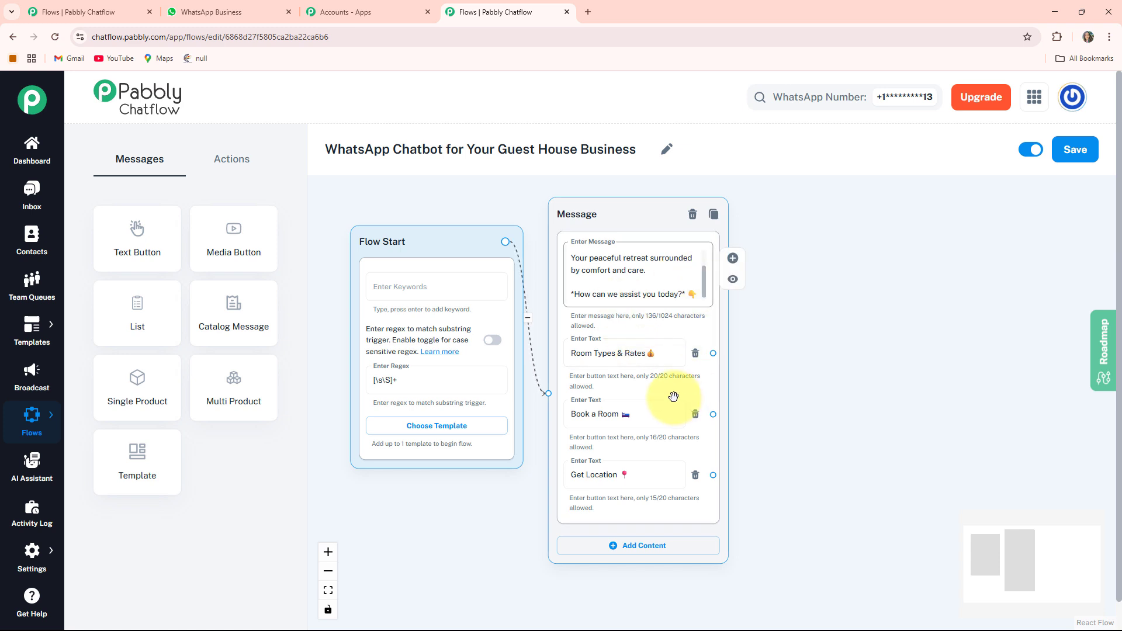
Branch a Text + Button message from the "Room Types & Rates" button, with room descriptions and nightly rates including the Budget Room at ₹1,200/night.
{"action": "left_click_drag", "start_coordinate": [781, 453], "coordinate": [649, 461]}
{"action": "scroll", "coordinate": [604, 421], "scroll_direction": "up", "scroll_amount": 2}
{"action": "left_click", "coordinate": [403, 366]}
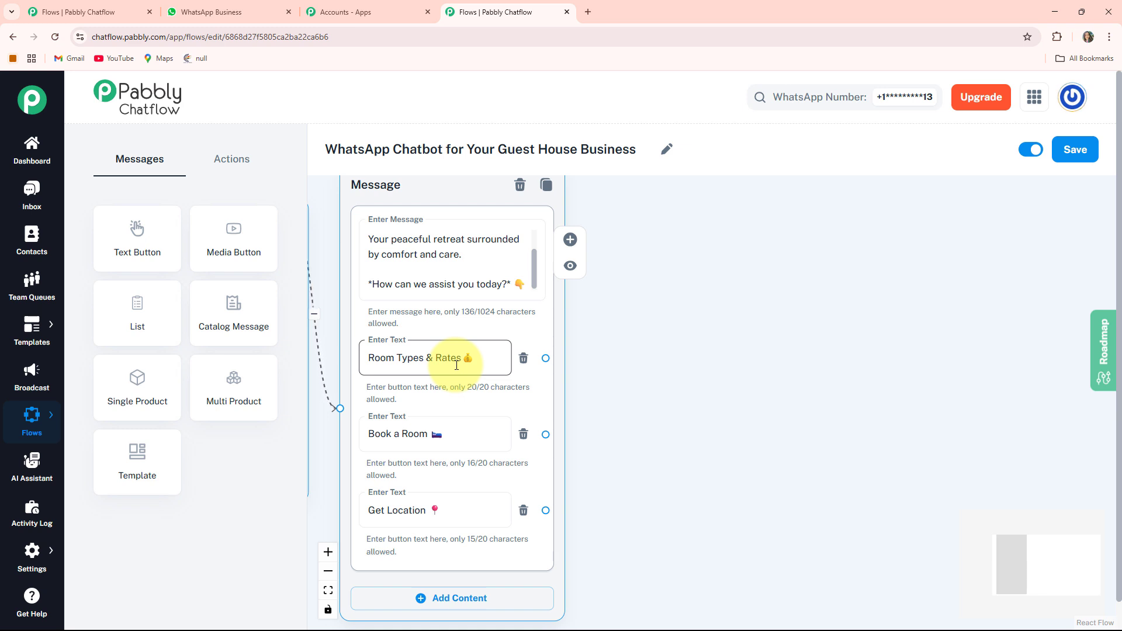
{"action": "left_click", "coordinate": [660, 395]}
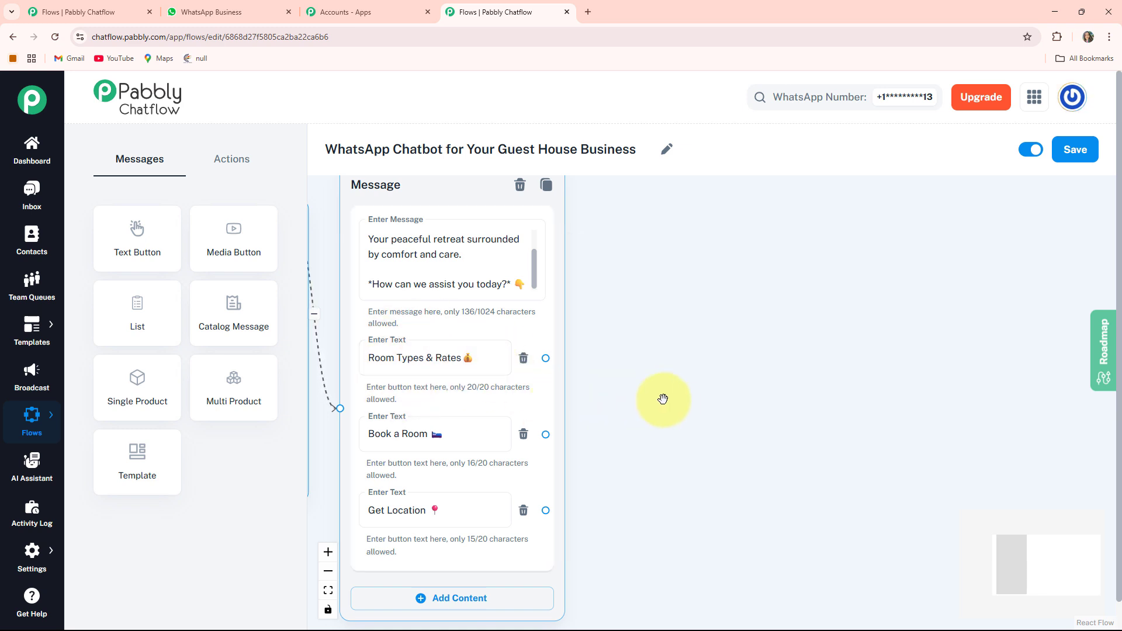
{"action": "left_click_drag", "start_coordinate": [683, 401], "coordinate": [609, 438]}
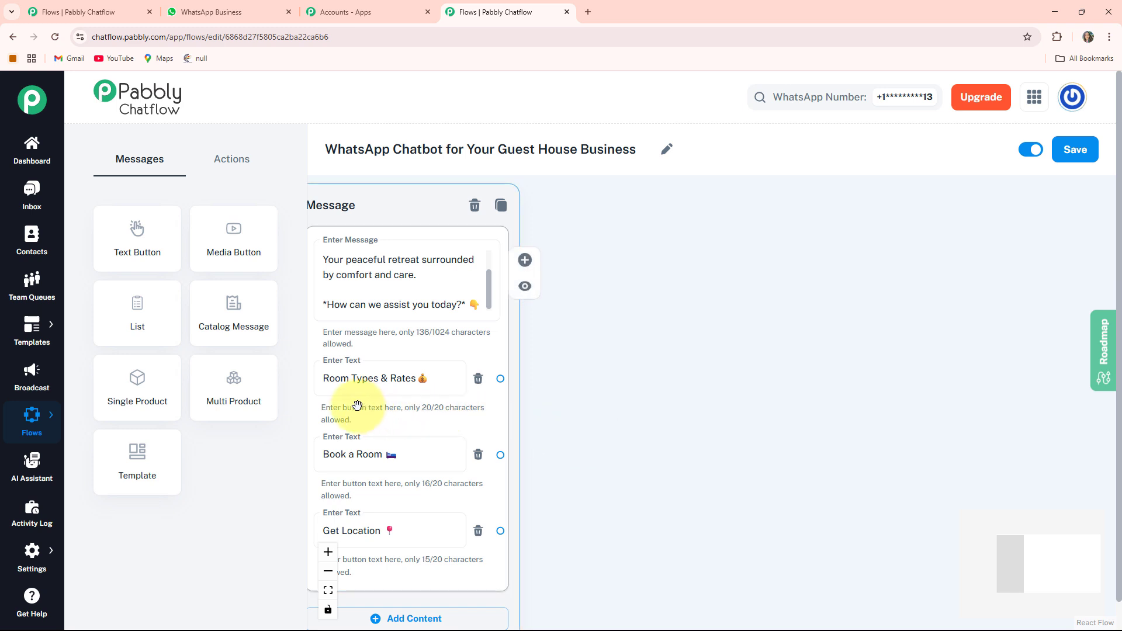
{"action": "left_click_drag", "start_coordinate": [500, 379], "coordinate": [546, 340]}
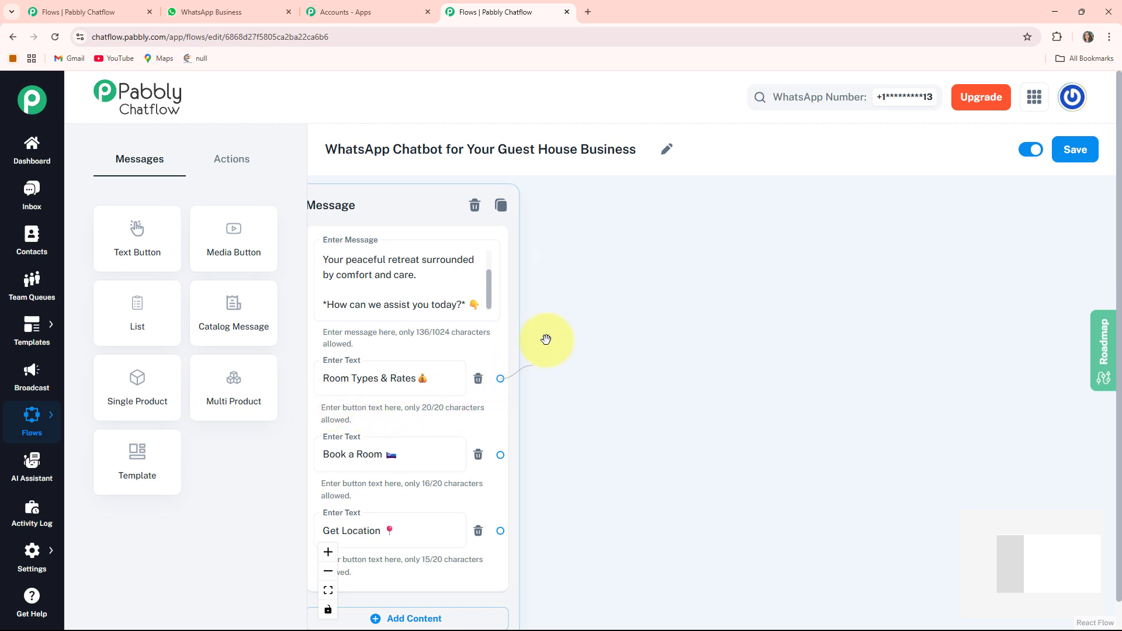
{"action": "left_click_drag", "start_coordinate": [625, 251], "coordinate": [624, 252]}
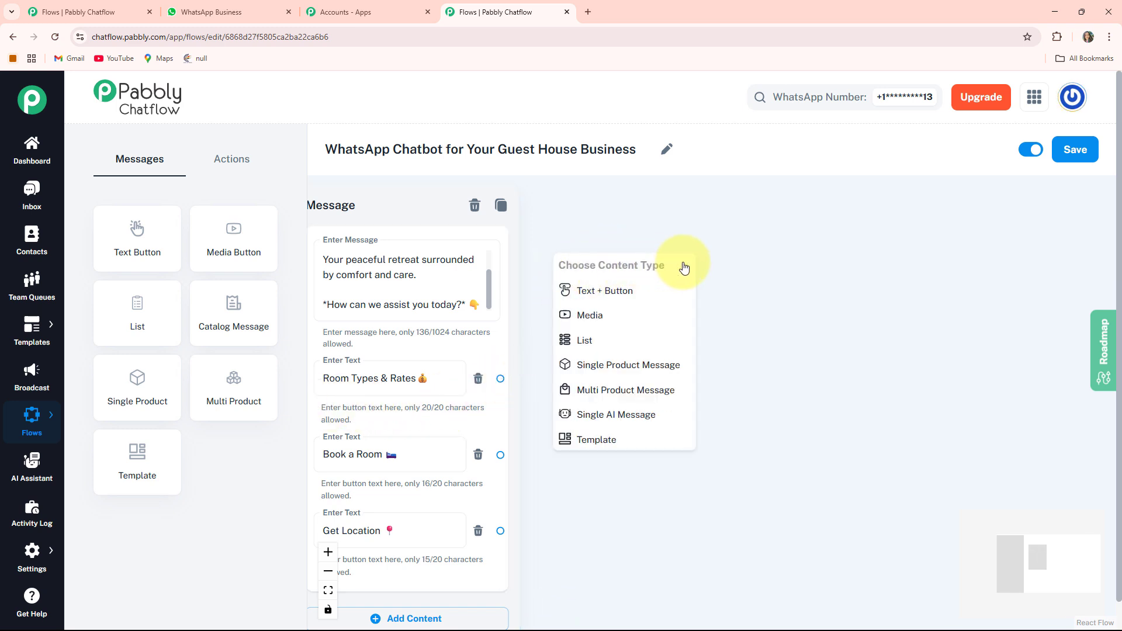
{"action": "left_click", "coordinate": [620, 296]}
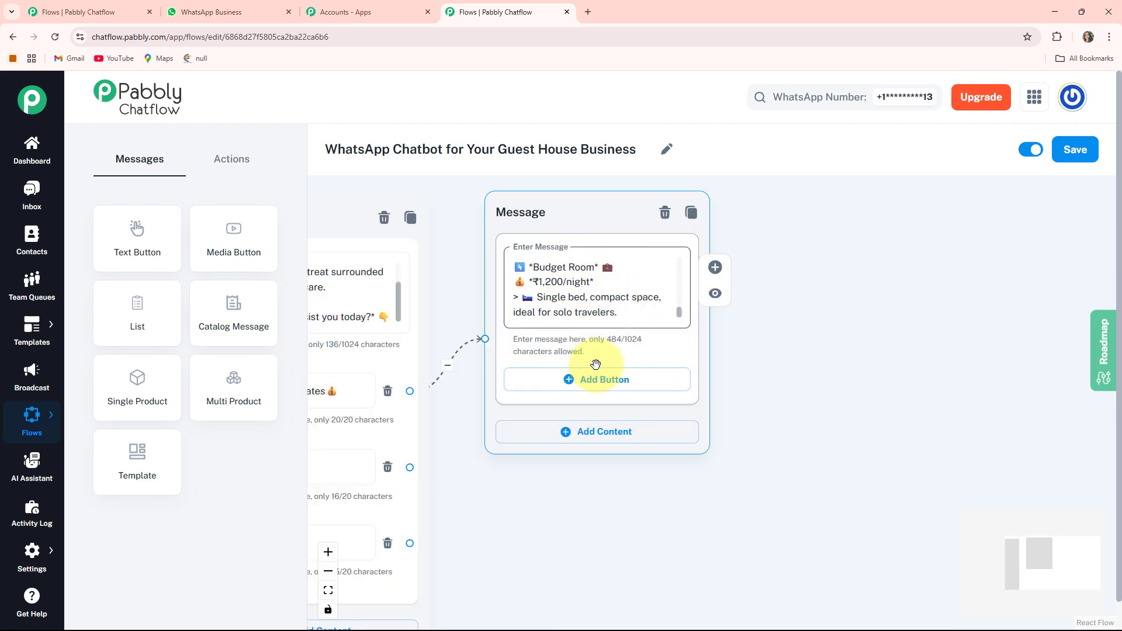
Add a "Book a Room 🛏️" button to the room rates message.
{"action": "left_click", "coordinate": [576, 386]}
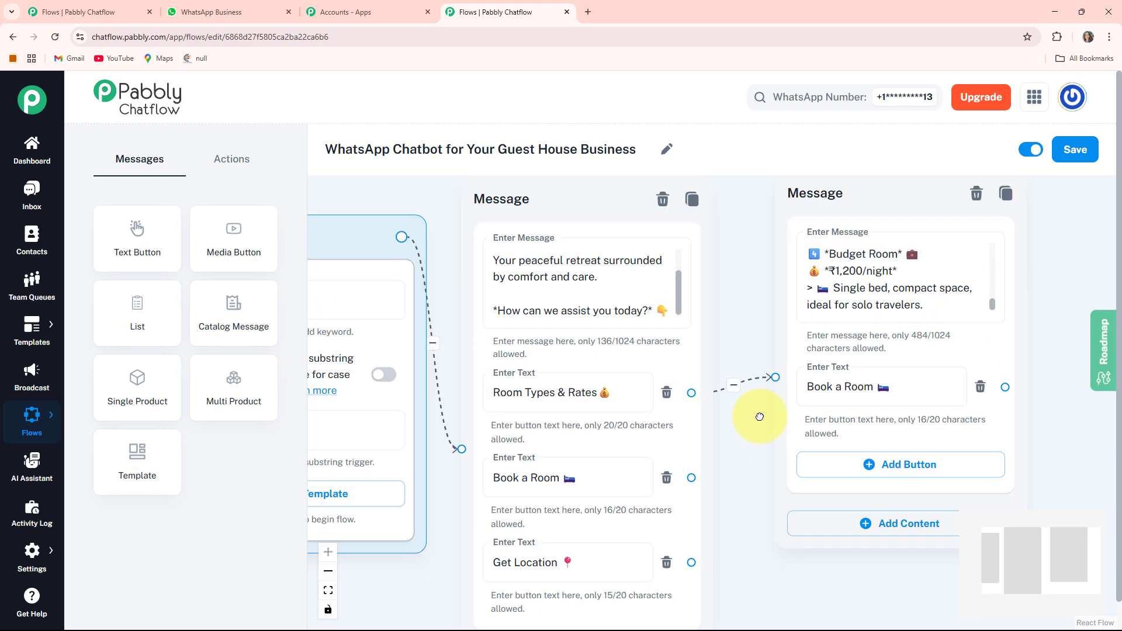
{"action": "left_click_drag", "start_coordinate": [760, 417], "coordinate": [800, 373]}
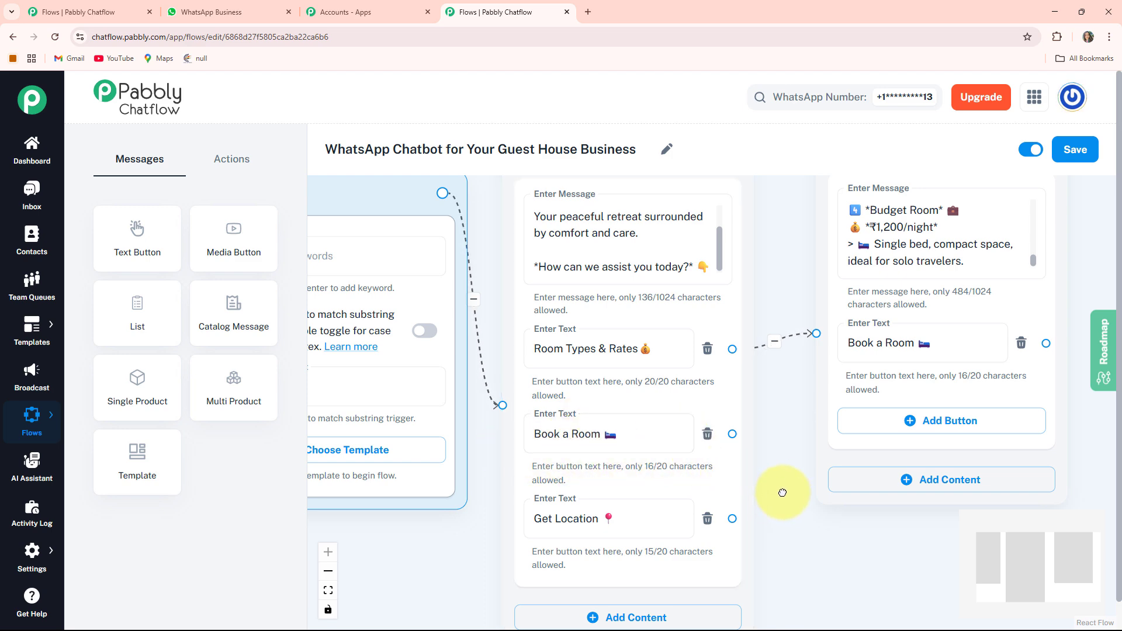
Add an Ask Question node and place it beside the room rates message.
{"action": "mouse_move", "coordinate": [782, 493]}
{"action": "left_mouse_down"}
{"action": "mouse_move", "coordinate": [710, 500]}
{"action": "mouse_move", "coordinate": [671, 489]}
{"action": "mouse_move", "coordinate": [791, 502]}
{"action": "left_mouse_up"}
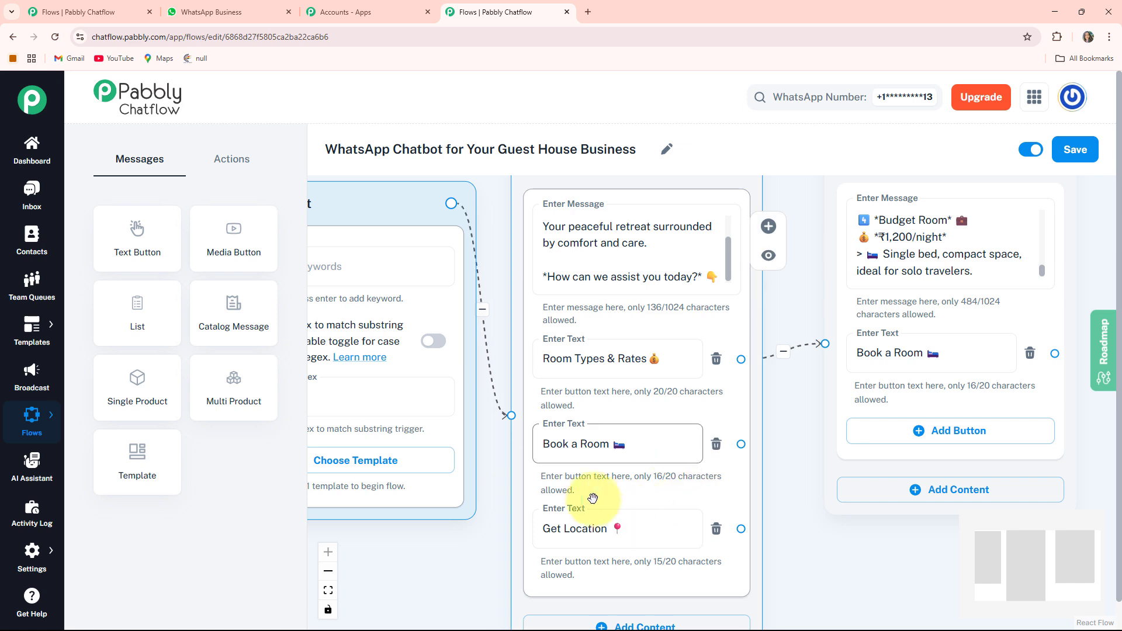
{"action": "left_click", "coordinate": [231, 157]}
{"action": "left_click_drag", "start_coordinate": [242, 314], "coordinate": [443, 403]}
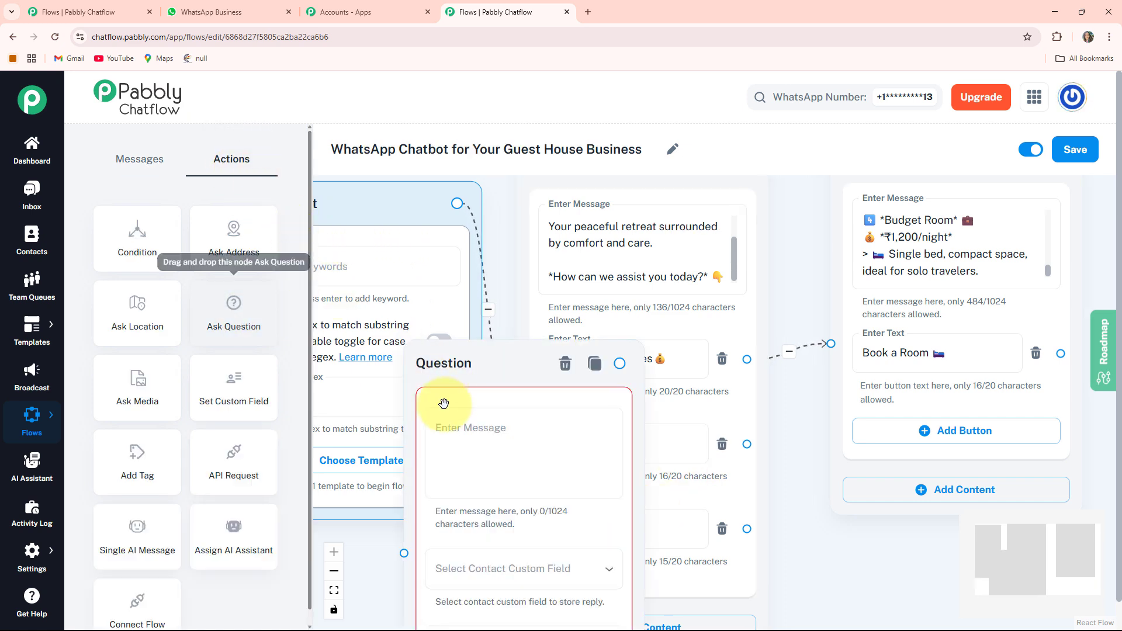
{"action": "left_click_drag", "start_coordinate": [451, 363], "coordinate": [910, 295]}
{"action": "left_click_drag", "start_coordinate": [929, 235], "coordinate": [506, 167]}
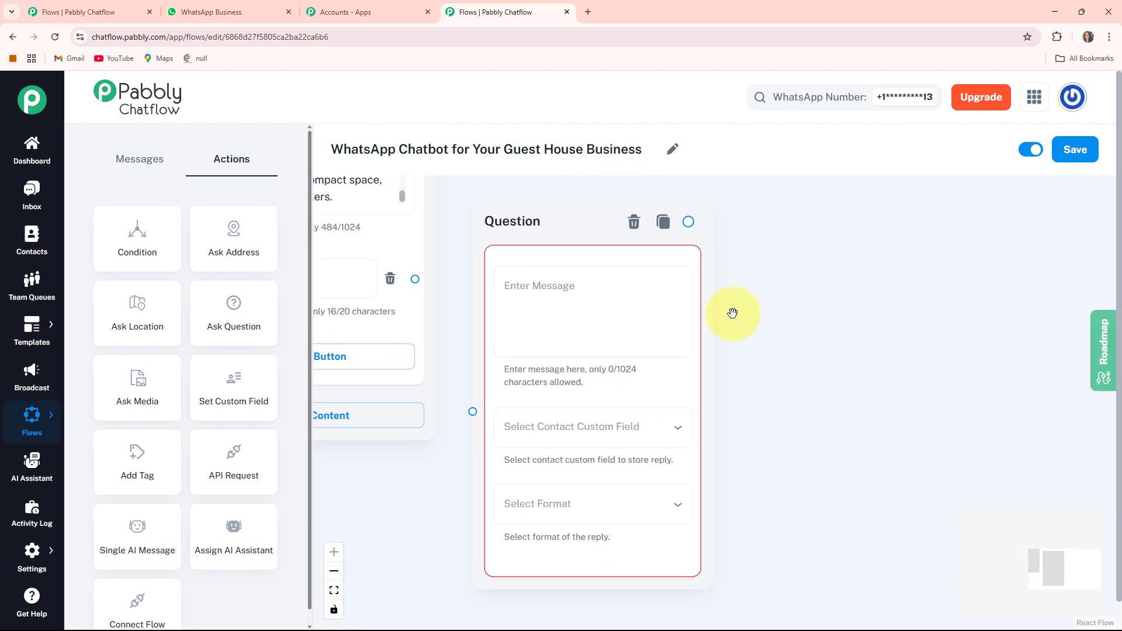
{"action": "left_click_drag", "start_coordinate": [792, 453], "coordinate": [836, 436]}
{"action": "left_click_drag", "start_coordinate": [799, 357], "coordinate": [814, 407]}
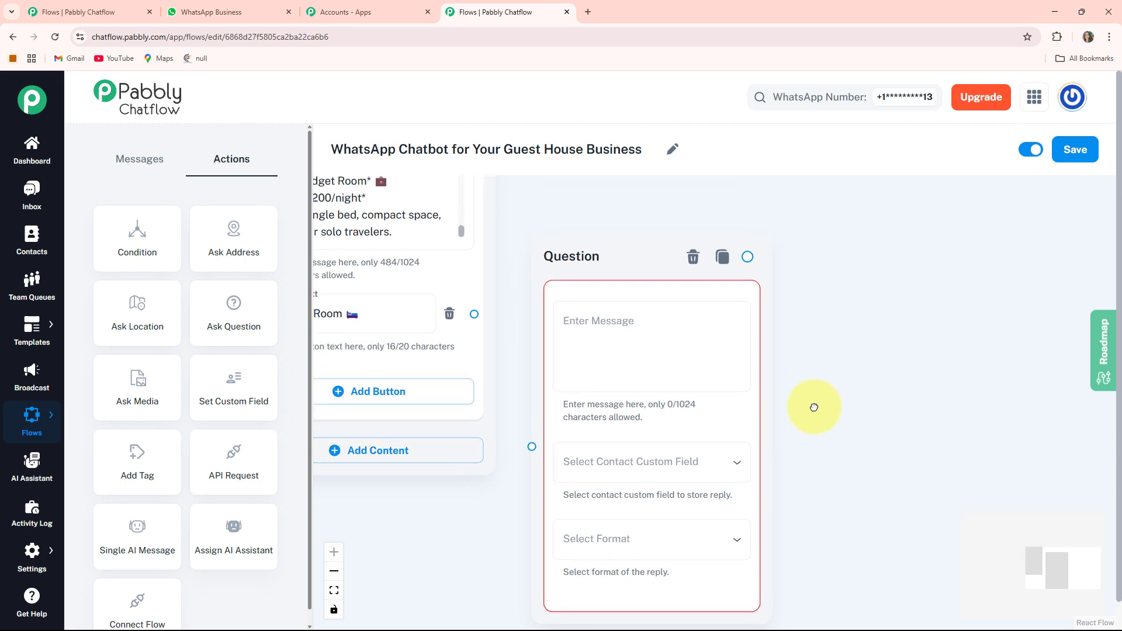
Enter the question message ending "1️⃣ *May I have your Full Name, please?*" and store the reply in the FullName custom field.
{"action": "left_click", "coordinate": [615, 384]}
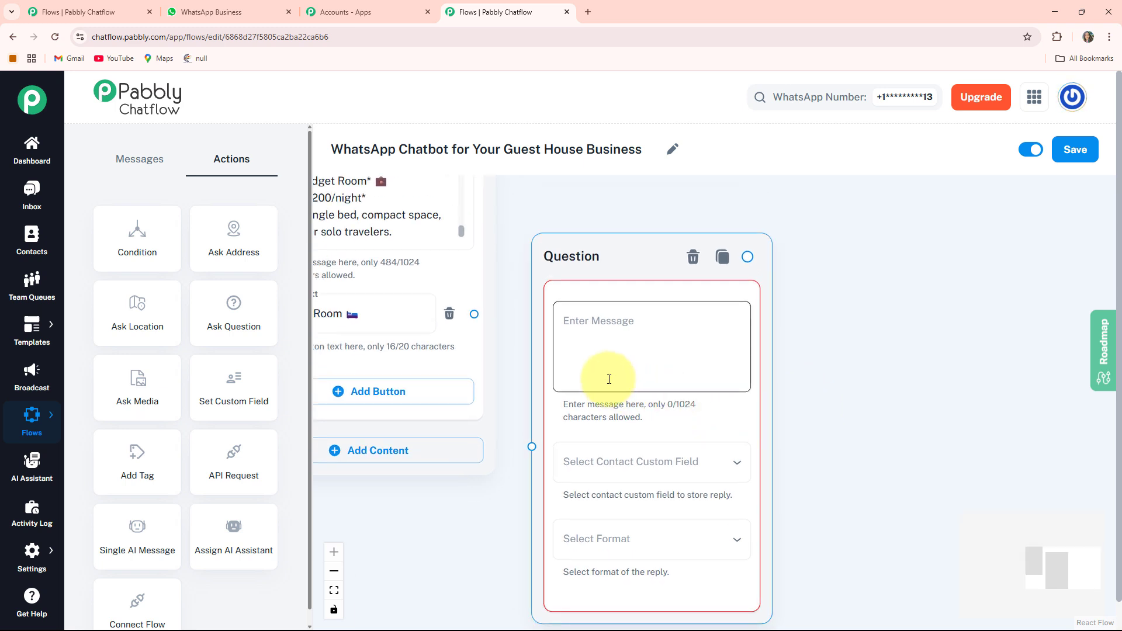
{"action": "key", "text": "ctrl+v"}
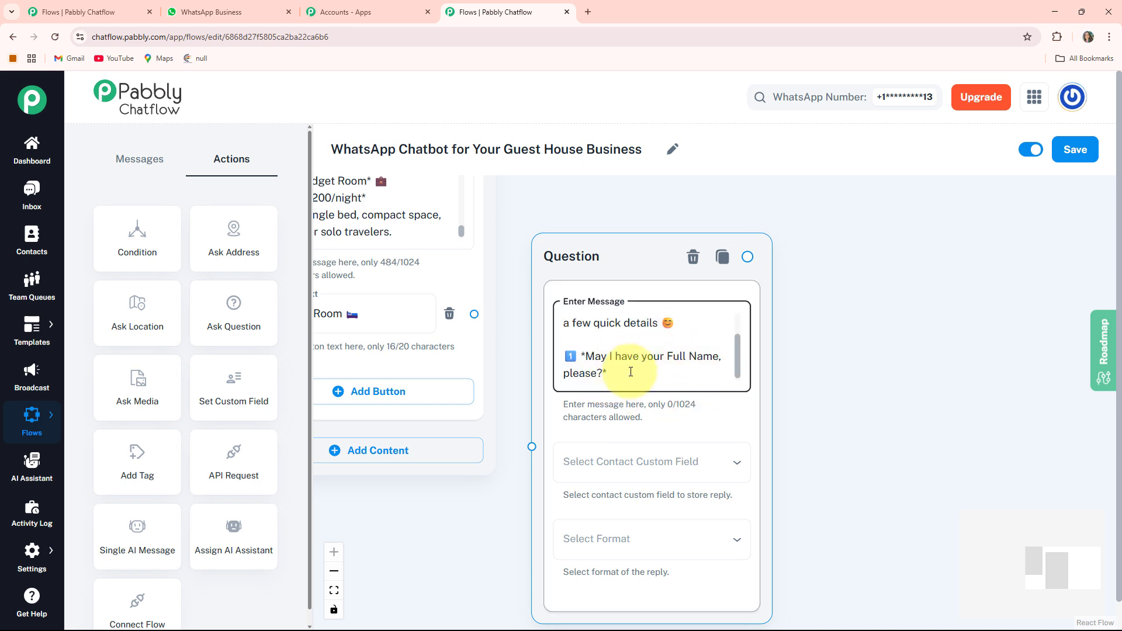
{"action": "left_click_drag", "start_coordinate": [824, 433], "coordinate": [815, 391]}
{"action": "left_click", "coordinate": [661, 439]}
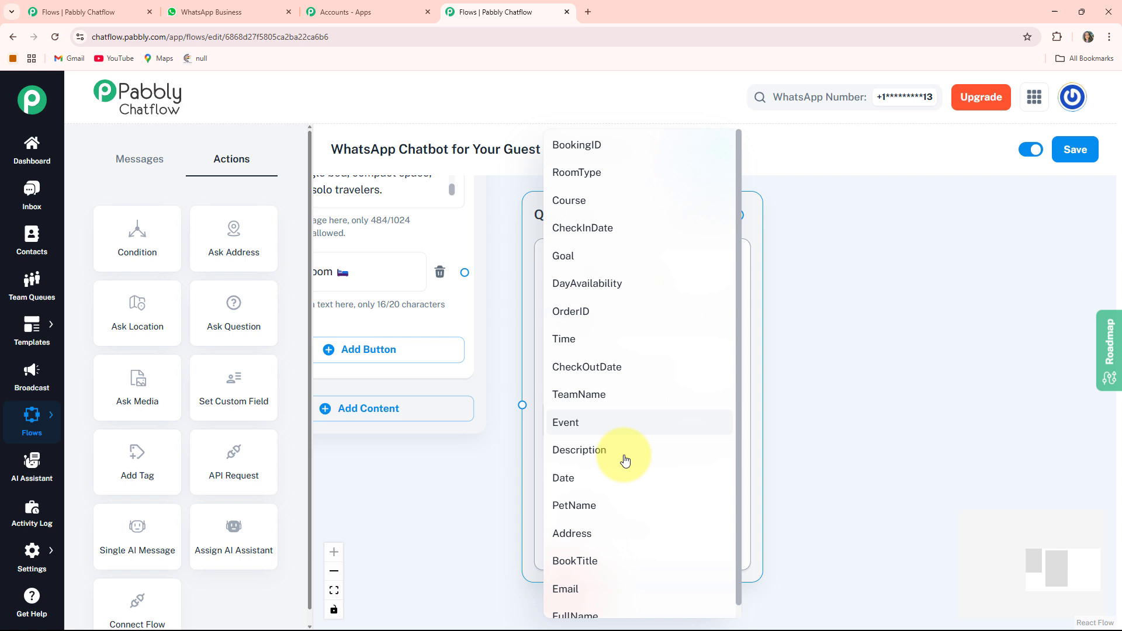
{"action": "left_click", "coordinate": [593, 615]}
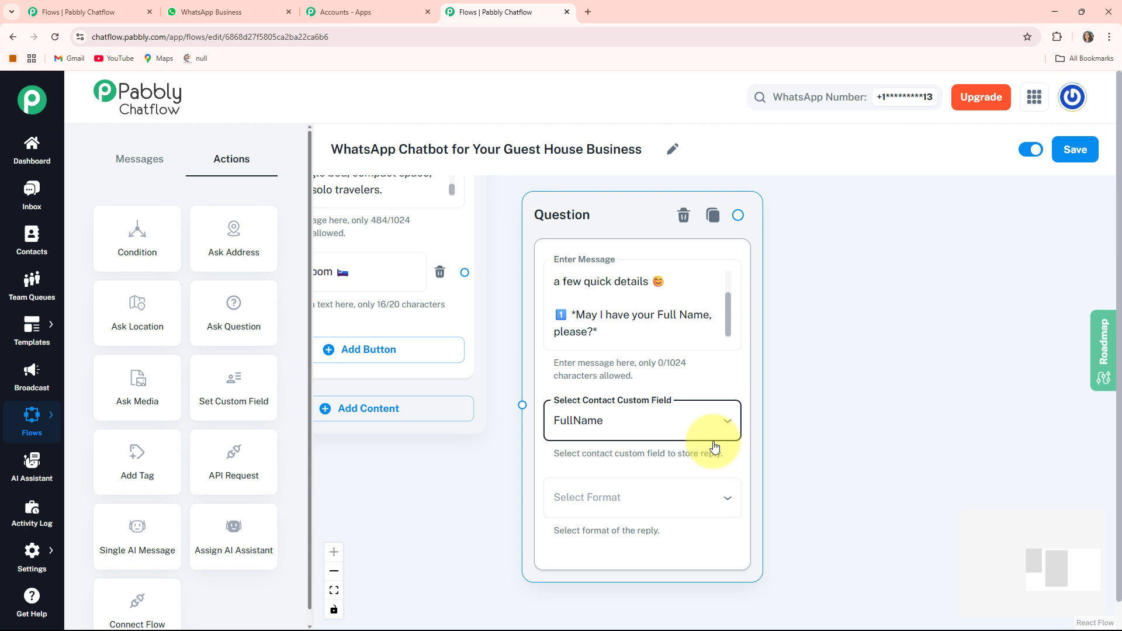
Set the full name question's reply format to Text.
{"action": "scroll", "coordinate": [795, 491], "scroll_direction": "down", "scroll_amount": 2}
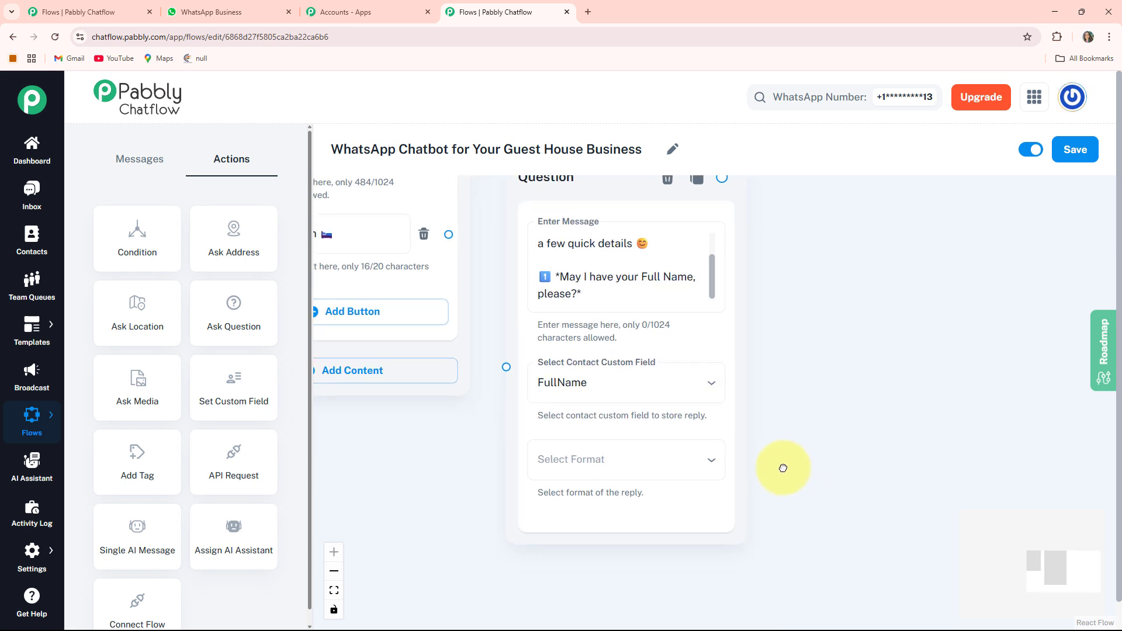
{"action": "left_click", "coordinate": [649, 455]}
{"action": "left_click", "coordinate": [570, 473]}
{"action": "scroll", "coordinate": [798, 454], "scroll_direction": "down", "scroll_amount": 3}
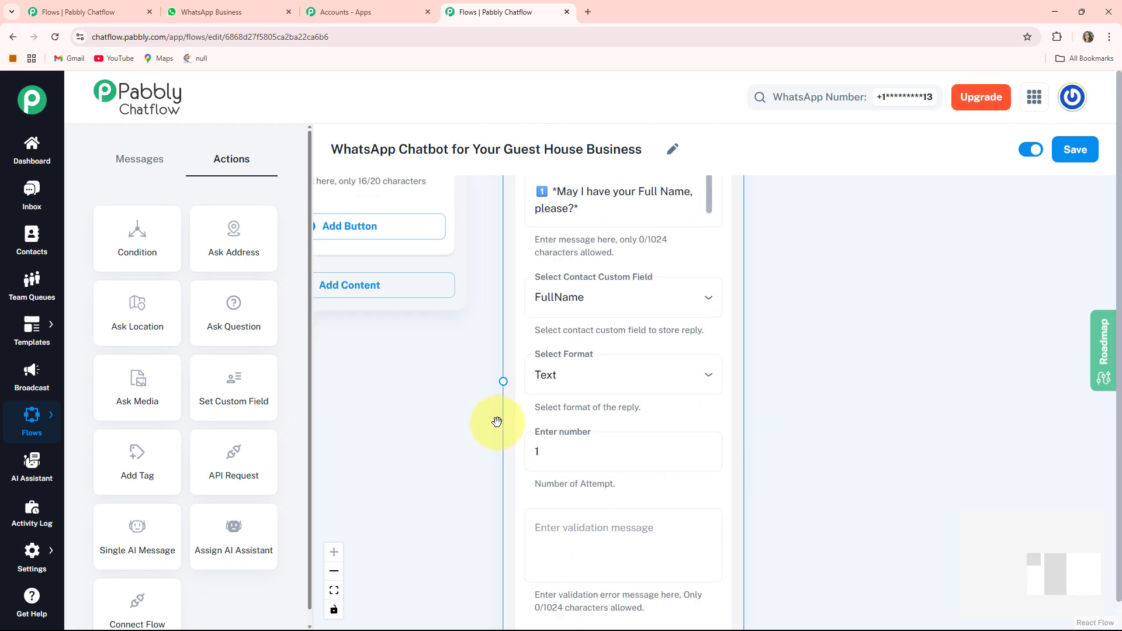
{"action": "scroll", "coordinate": [508, 467], "scroll_direction": "up", "scroll_amount": 1}
{"action": "scroll", "coordinate": [806, 549], "scroll_direction": "down", "scroll_amount": 2}
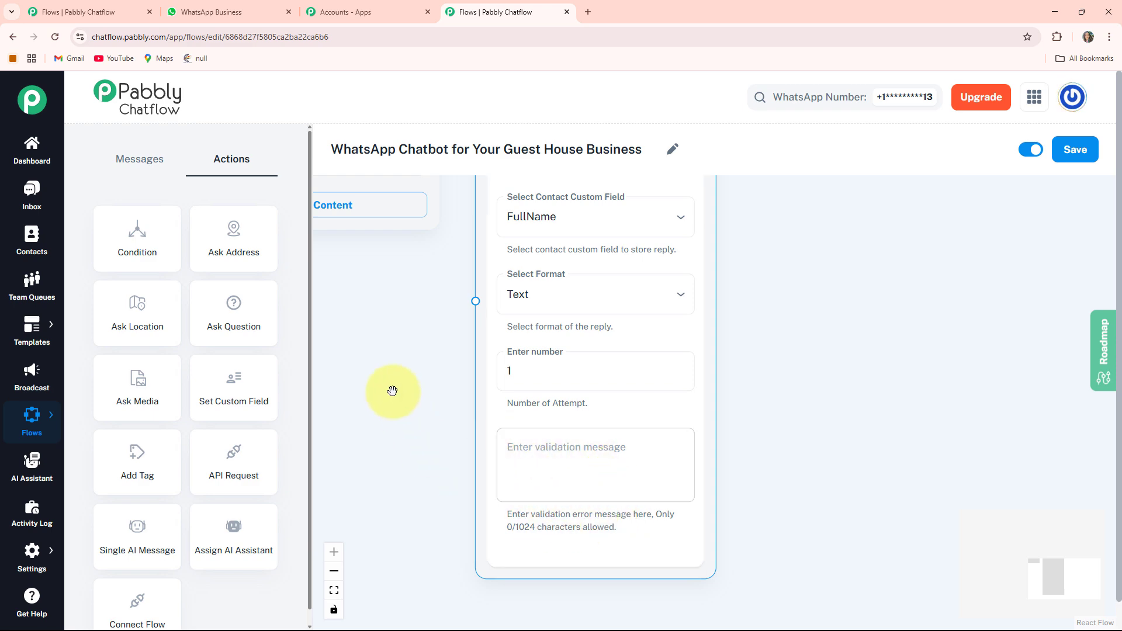
Connect the welcome message's "Book a Room 🛏️" button to the full name question.
{"action": "left_click_drag", "start_coordinate": [392, 391], "coordinate": [824, 537]}
{"action": "scroll", "coordinate": [401, 419], "scroll_direction": "up", "scroll_amount": 1}
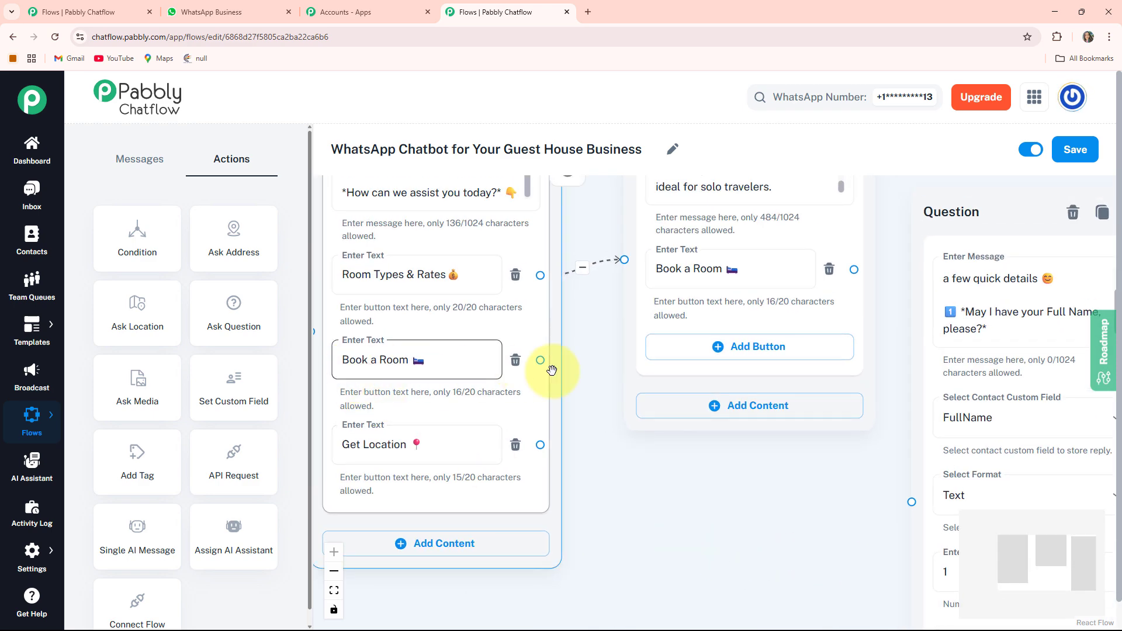
{"action": "left_click_drag", "start_coordinate": [544, 359], "coordinate": [623, 427]}
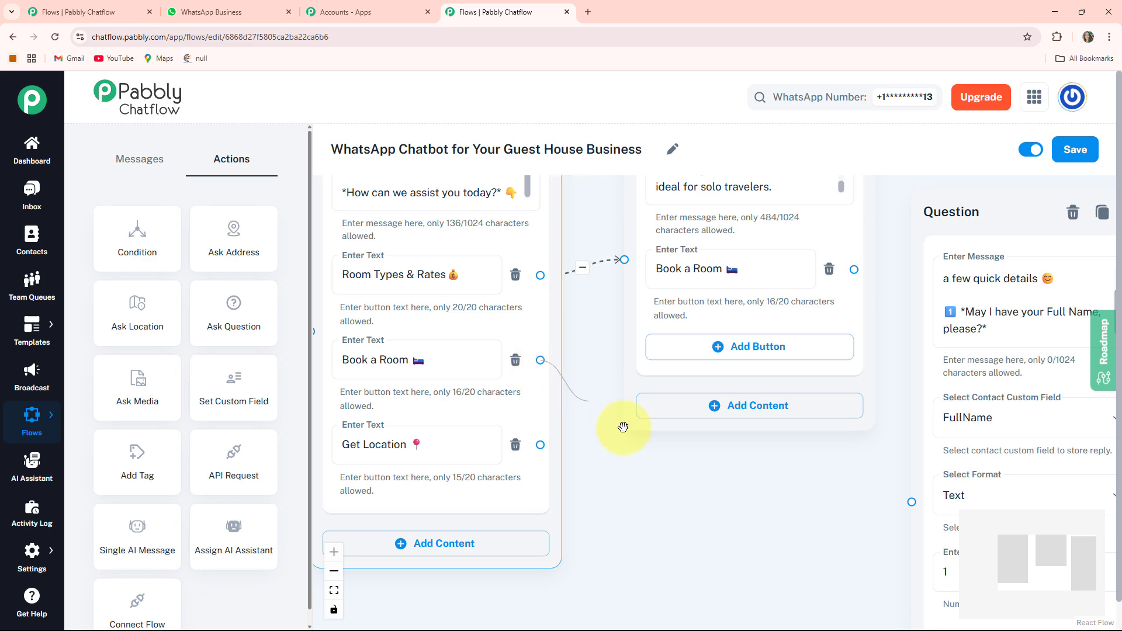
{"action": "left_click_drag", "start_coordinate": [904, 506], "coordinate": [909, 503]}
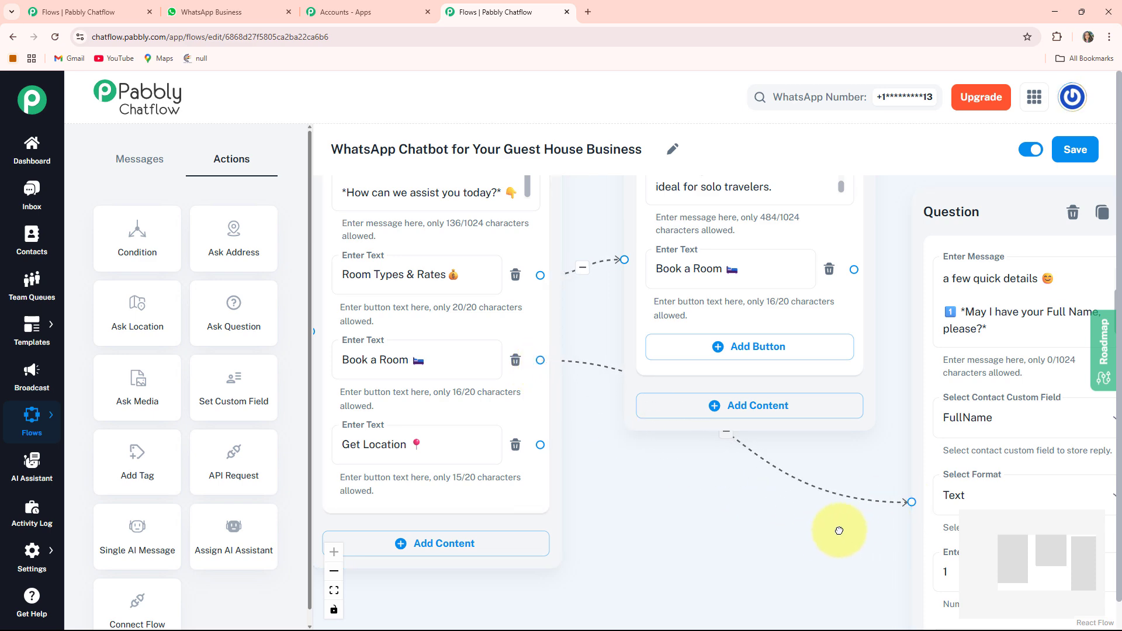
Add a second Ask Question node and place it beside the full name question.
{"action": "left_click_drag", "start_coordinate": [840, 531], "coordinate": [361, 431]}
{"action": "scroll", "coordinate": [774, 375], "scroll_direction": "down", "scroll_amount": 4}
{"action": "scroll", "coordinate": [770, 330], "scroll_direction": "up", "scroll_amount": 3}
{"action": "left_click_drag", "start_coordinate": [770, 330], "coordinate": [709, 375]}
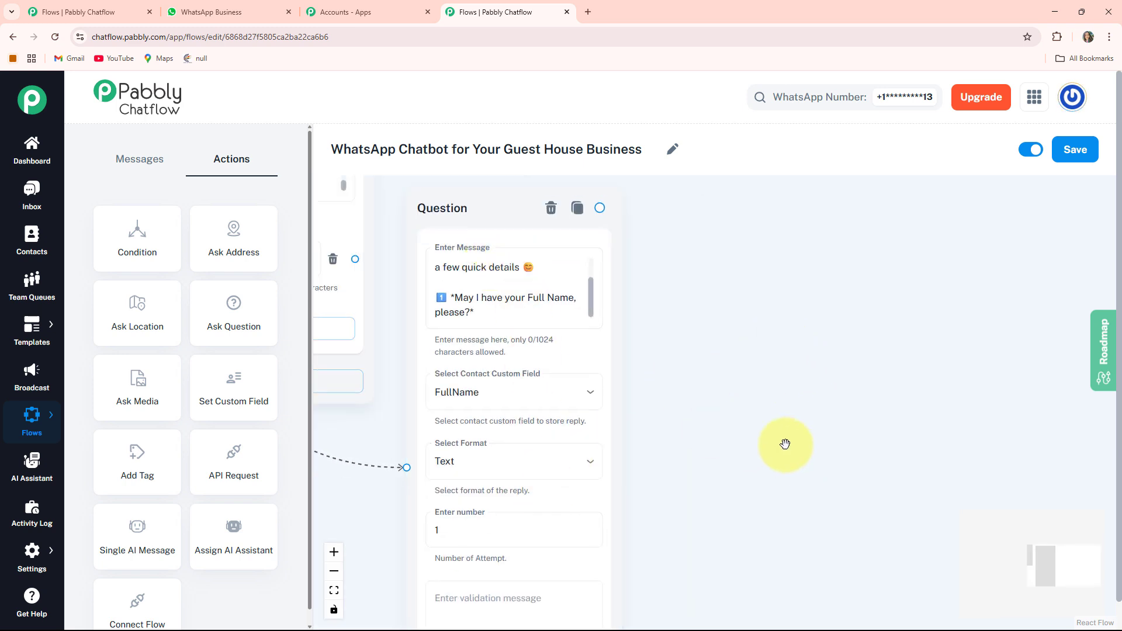
{"action": "left_click_drag", "start_coordinate": [785, 444], "coordinate": [666, 444]}
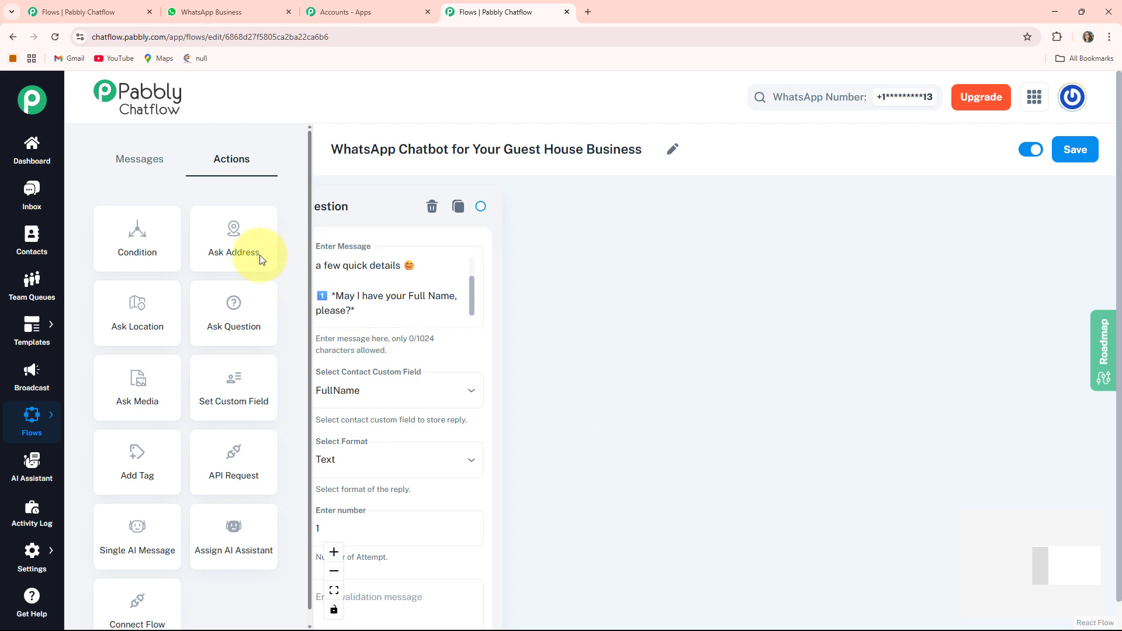
{"action": "scroll", "coordinate": [581, 331], "scroll_direction": "down", "scroll_amount": 3}
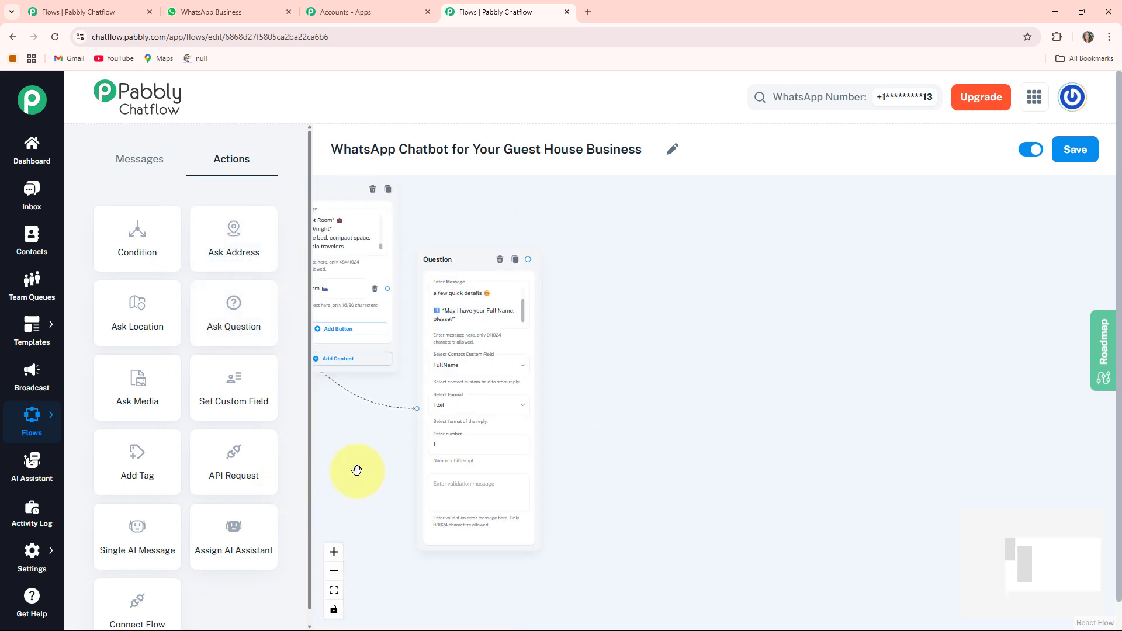
{"action": "left_click_drag", "start_coordinate": [357, 471], "coordinate": [505, 466]}
{"action": "left_click_drag", "start_coordinate": [411, 503], "coordinate": [530, 501]}
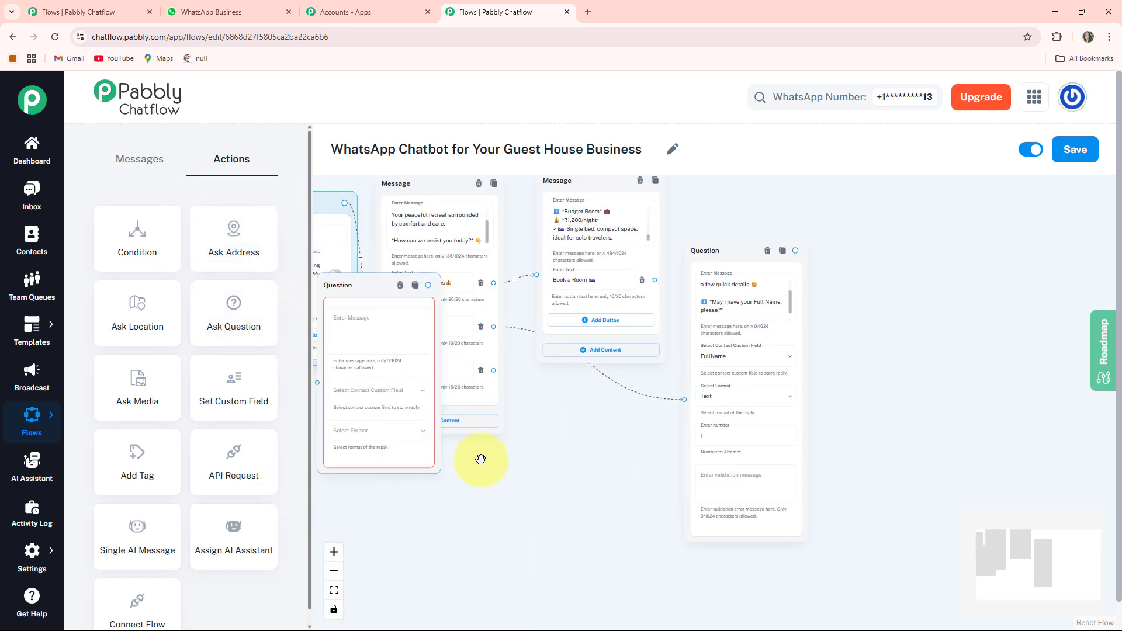
{"action": "left_click_drag", "start_coordinate": [408, 460], "coordinate": [902, 456]}
{"action": "left_click_drag", "start_coordinate": [997, 421], "coordinate": [758, 484]}
{"action": "scroll", "coordinate": [660, 420], "scroll_direction": "up", "scroll_amount": 3}
{"action": "left_click_drag", "start_coordinate": [529, 270], "coordinate": [535, 230]}
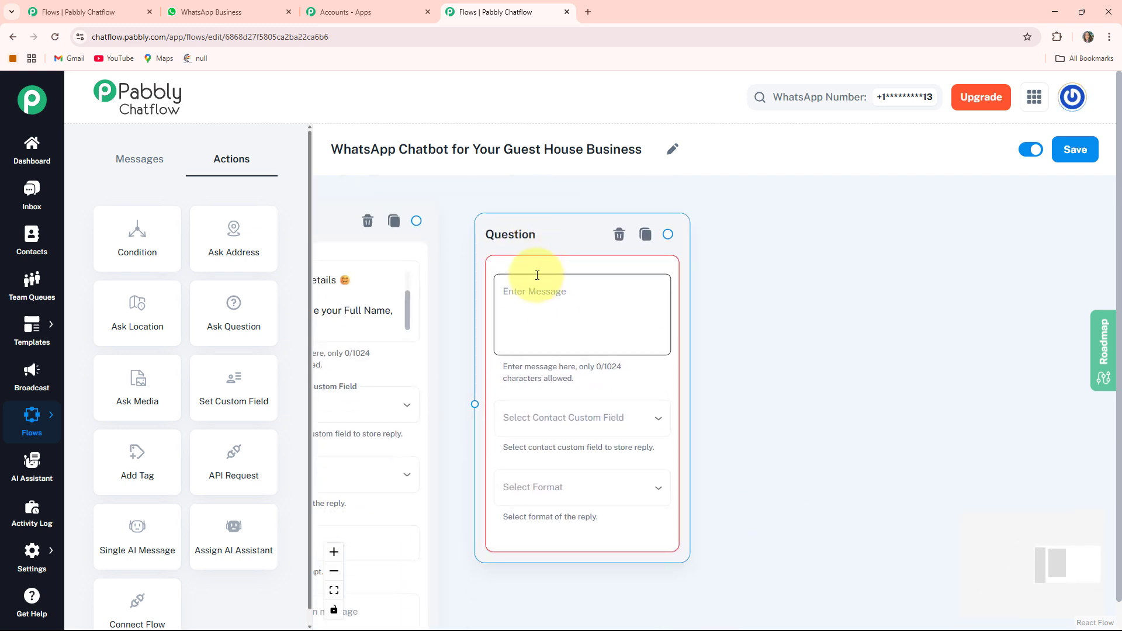
Enter "2️⃣ *Thank you, $FullName! Please enter your check-in date.*" as the second question and store the reply in CheckInDate.
{"action": "left_click", "coordinate": [537, 275]}
{"action": "type", "text": "2️⃣ *Thank you, $FullName! Please enter your check-in date.*"}
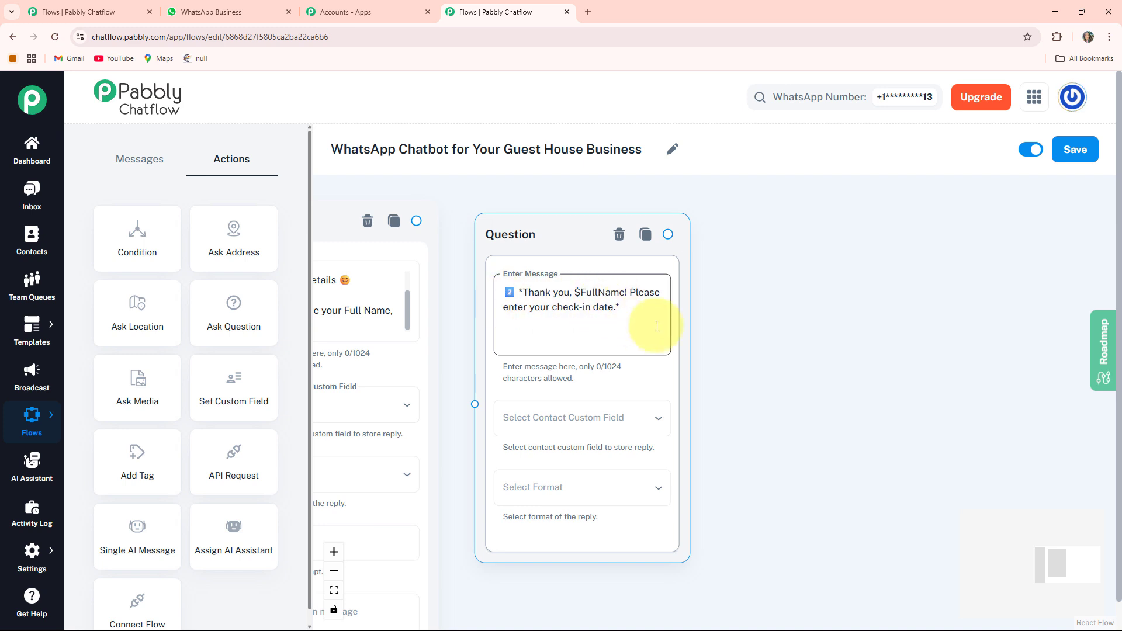
{"action": "scroll", "coordinate": [654, 329], "scroll_direction": "up", "scroll_amount": 1}
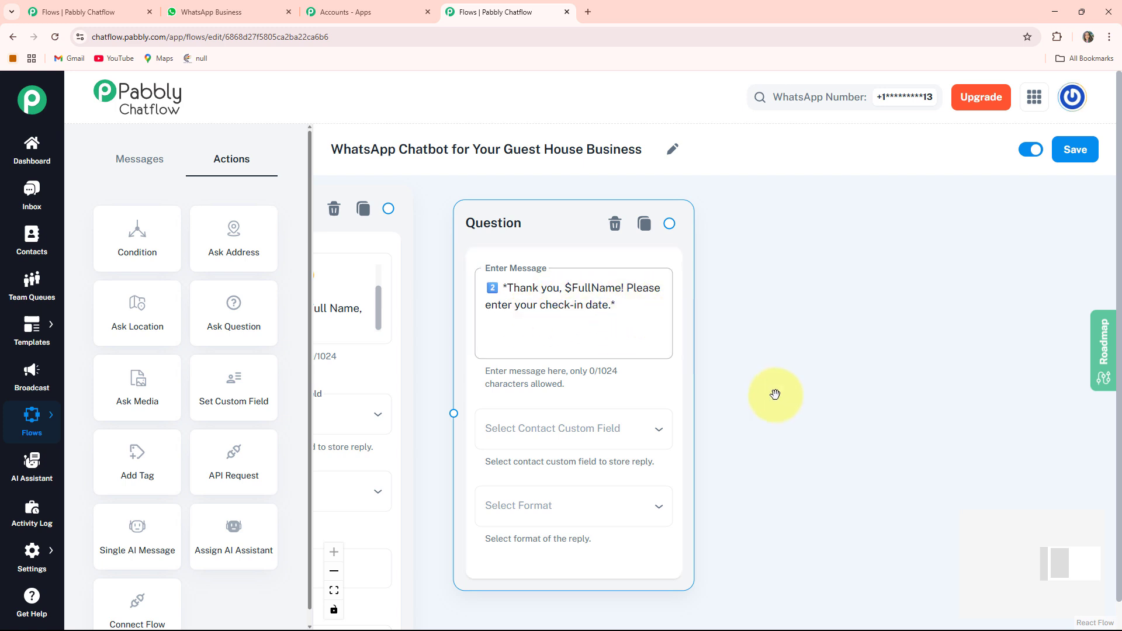
{"action": "scroll", "coordinate": [636, 310], "scroll_direction": "down", "scroll_amount": 1}
{"action": "left_click", "coordinate": [609, 397]}
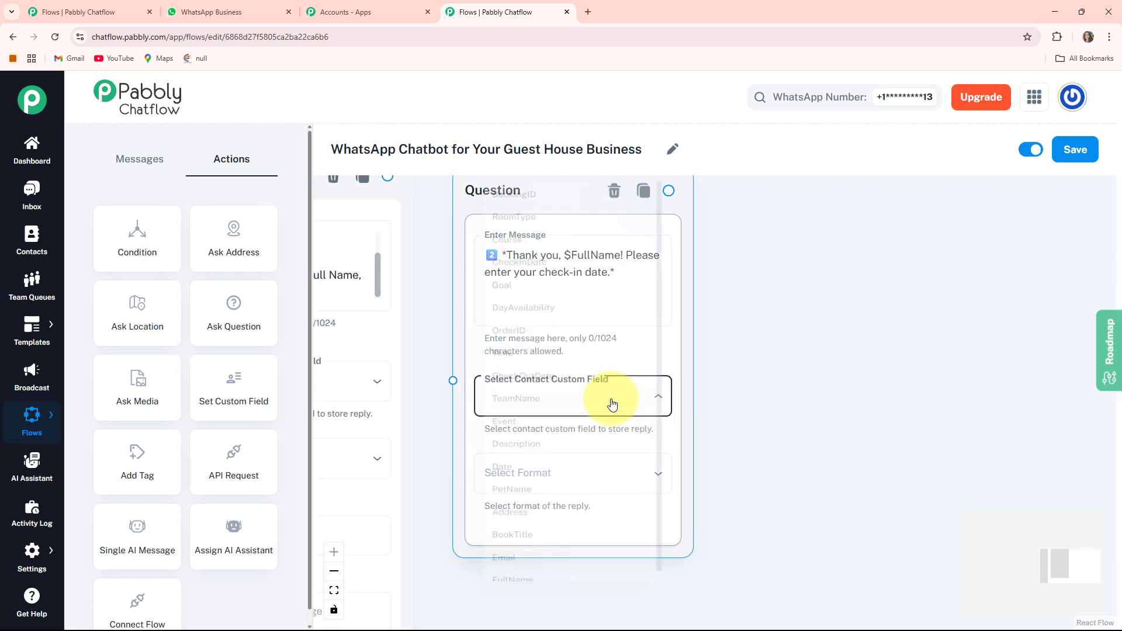
{"action": "left_click", "coordinate": [519, 235]}
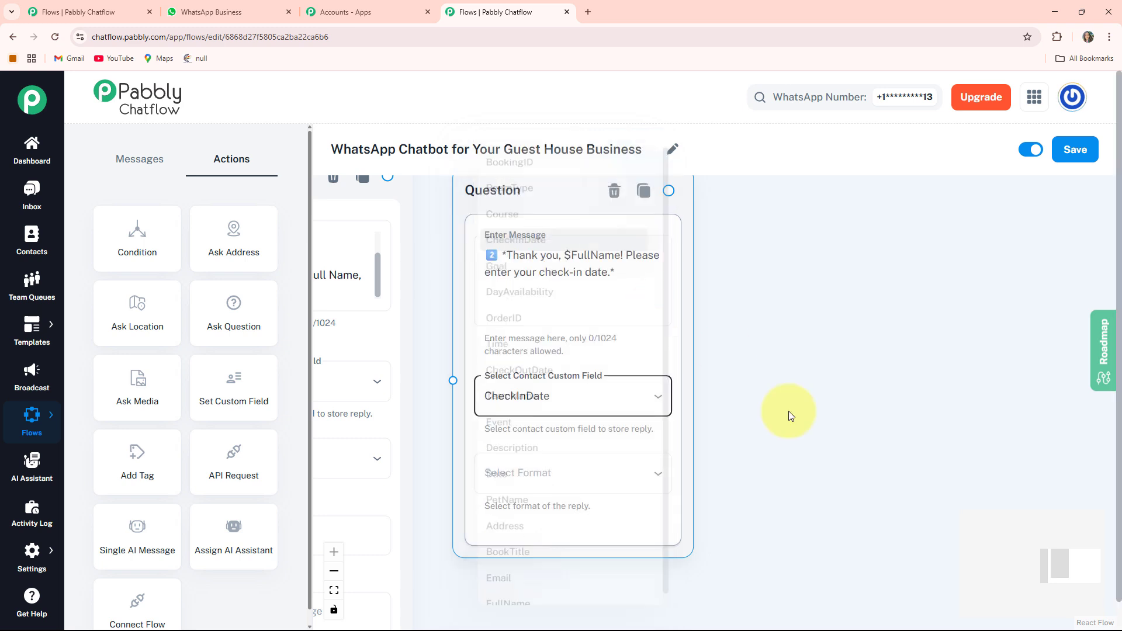
Set the check-in question's reply format to Date.
{"action": "scroll", "coordinate": [801, 381], "scroll_direction": "down", "scroll_amount": 2}
{"action": "left_click", "coordinate": [580, 396]}
{"action": "left_click", "coordinate": [512, 521]}
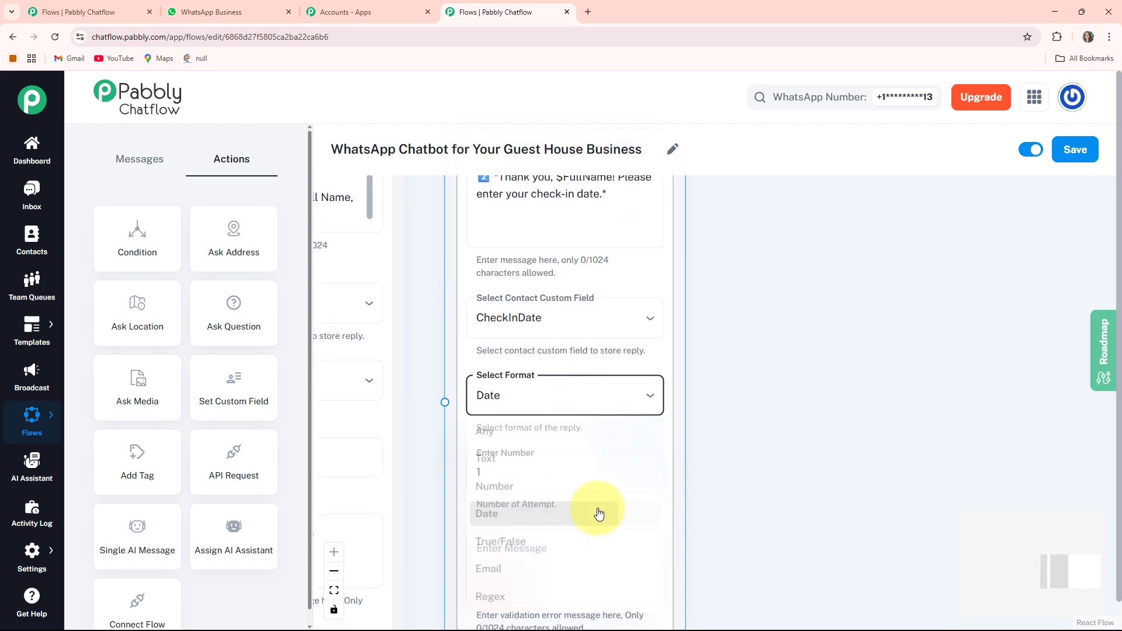
{"action": "scroll", "coordinate": [752, 451], "scroll_direction": "down", "scroll_amount": 2}
{"action": "left_click", "coordinate": [599, 400]}
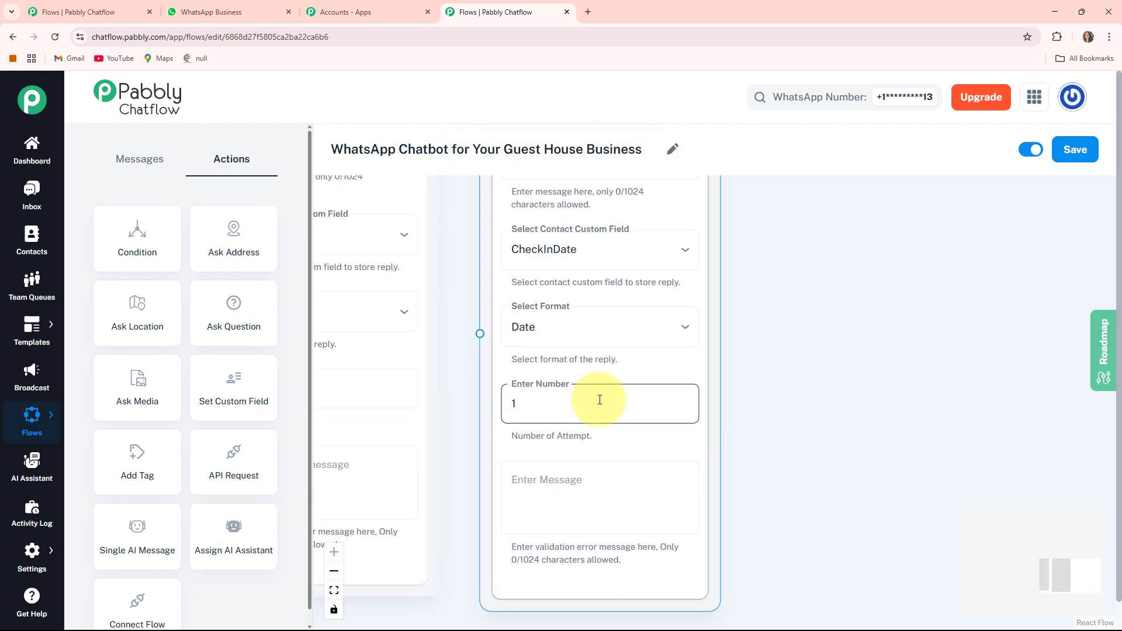
{"action": "left_click", "coordinate": [641, 503]}
Connect the full name question to the check-in date question.
{"action": "left_click_drag", "start_coordinate": [762, 373], "coordinate": [918, 513]}
{"action": "left_click_drag", "start_coordinate": [611, 323], "coordinate": [619, 370]}
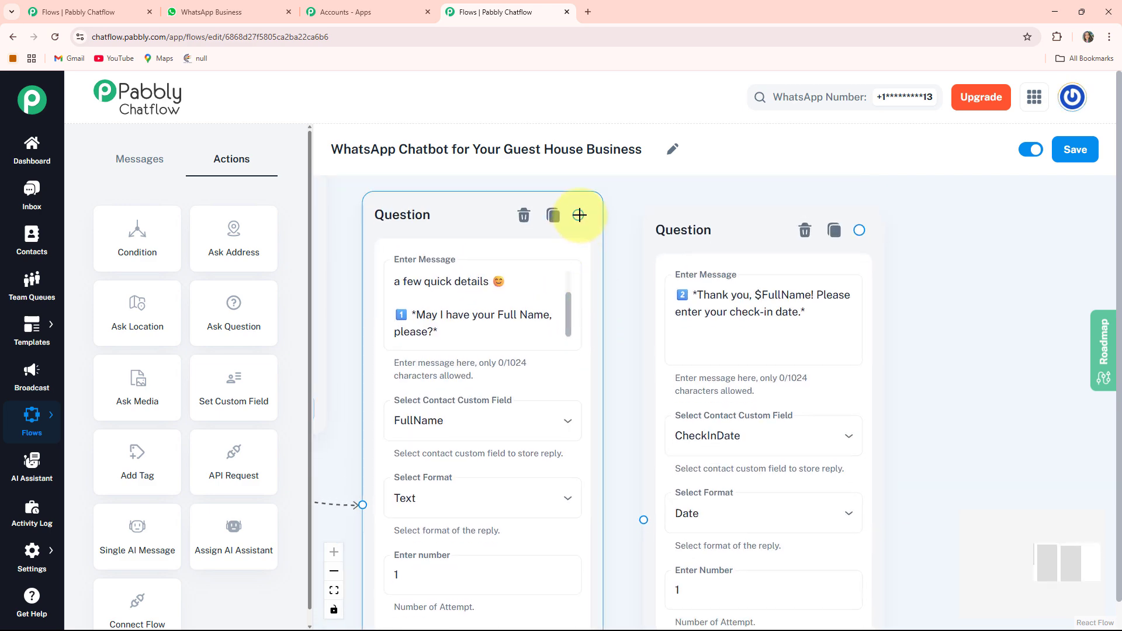
{"action": "left_click_drag", "start_coordinate": [578, 215], "coordinate": [645, 519]}
Add a third Ask Question node and place it beside the check-in date question.
{"action": "left_click_drag", "start_coordinate": [923, 453], "coordinate": [695, 429]}
{"action": "left_click_drag", "start_coordinate": [865, 499], "coordinate": [749, 458]}
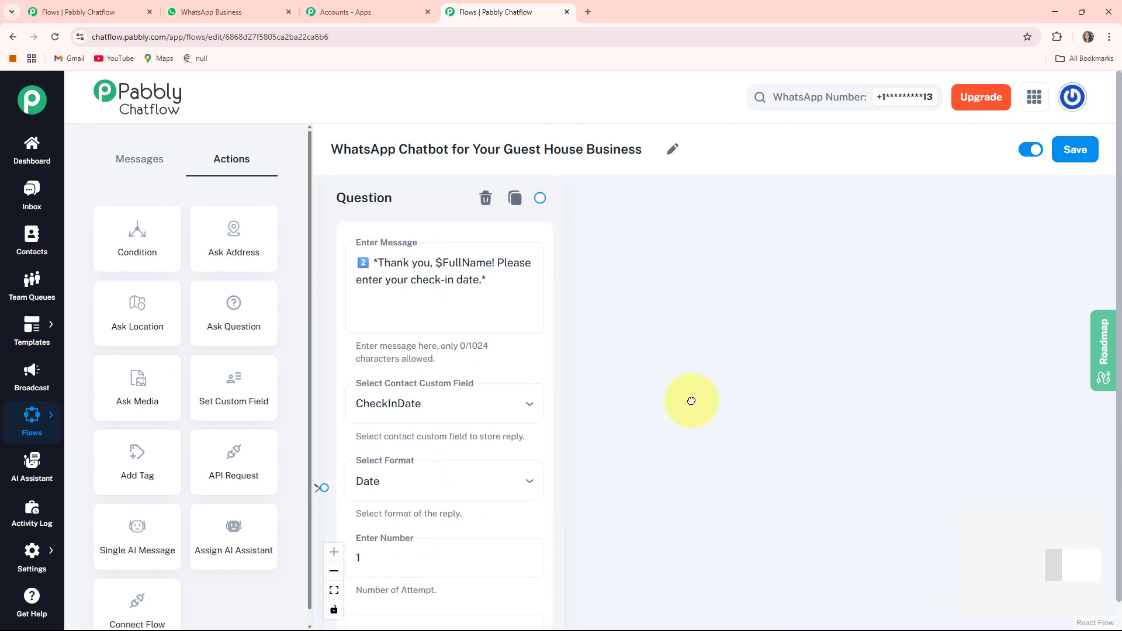
{"action": "left_click_drag", "start_coordinate": [691, 401], "coordinate": [838, 388]}
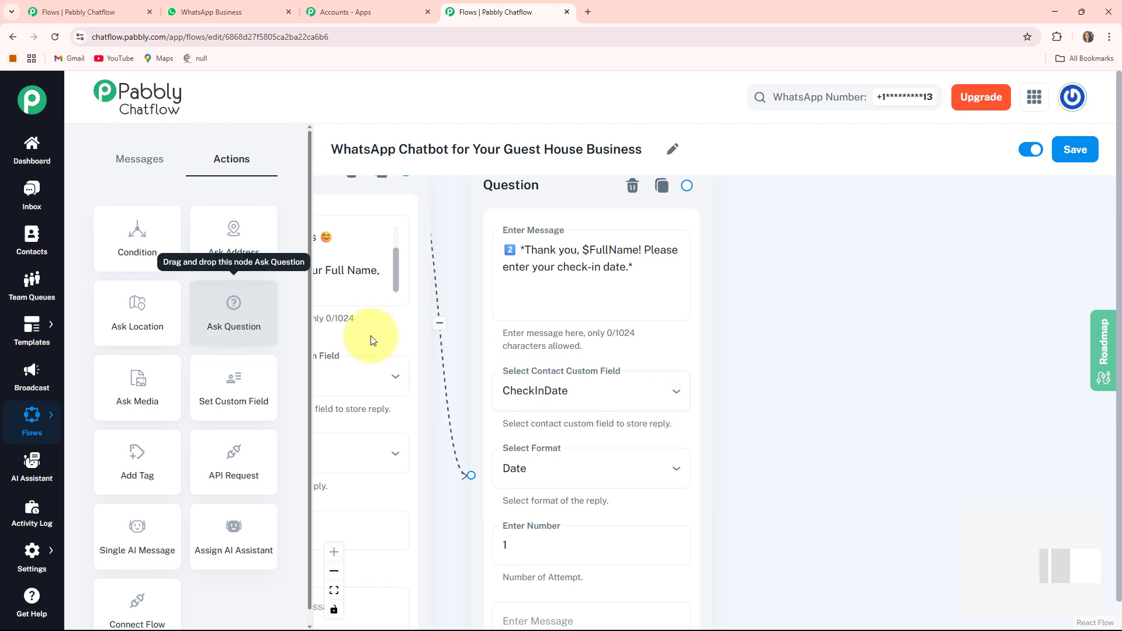
{"action": "left_click_drag", "start_coordinate": [374, 340], "coordinate": [649, 350]}
{"action": "left_click_drag", "start_coordinate": [597, 503], "coordinate": [1054, 526]}
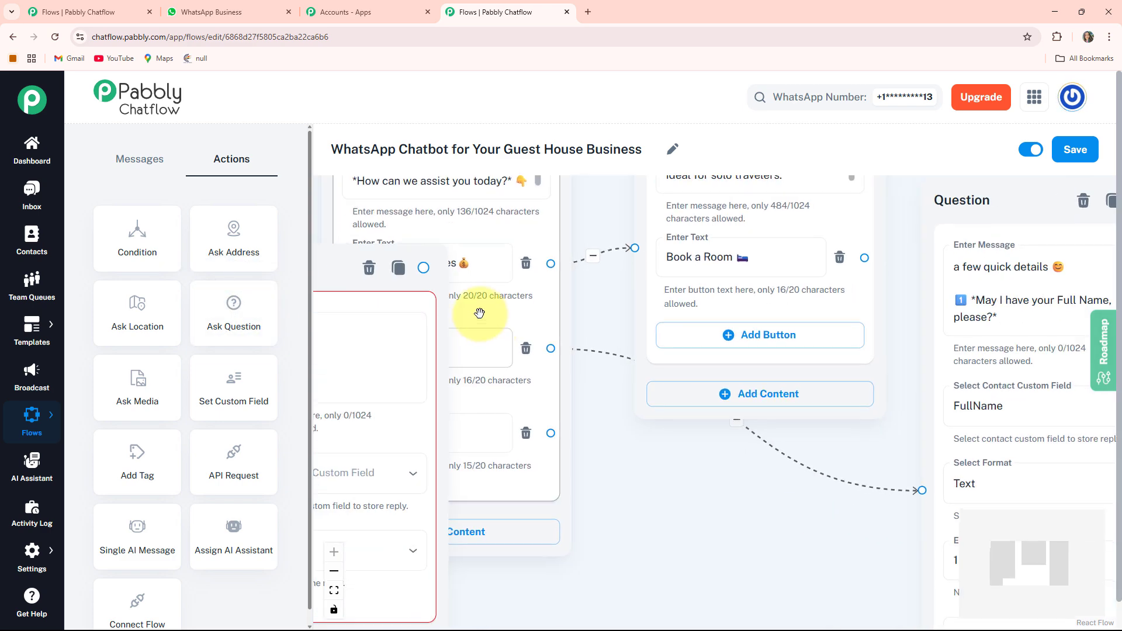
{"action": "left_click_drag", "start_coordinate": [341, 273], "coordinate": [866, 323]}
{"action": "left_click_drag", "start_coordinate": [879, 247], "coordinate": [592, 232]}
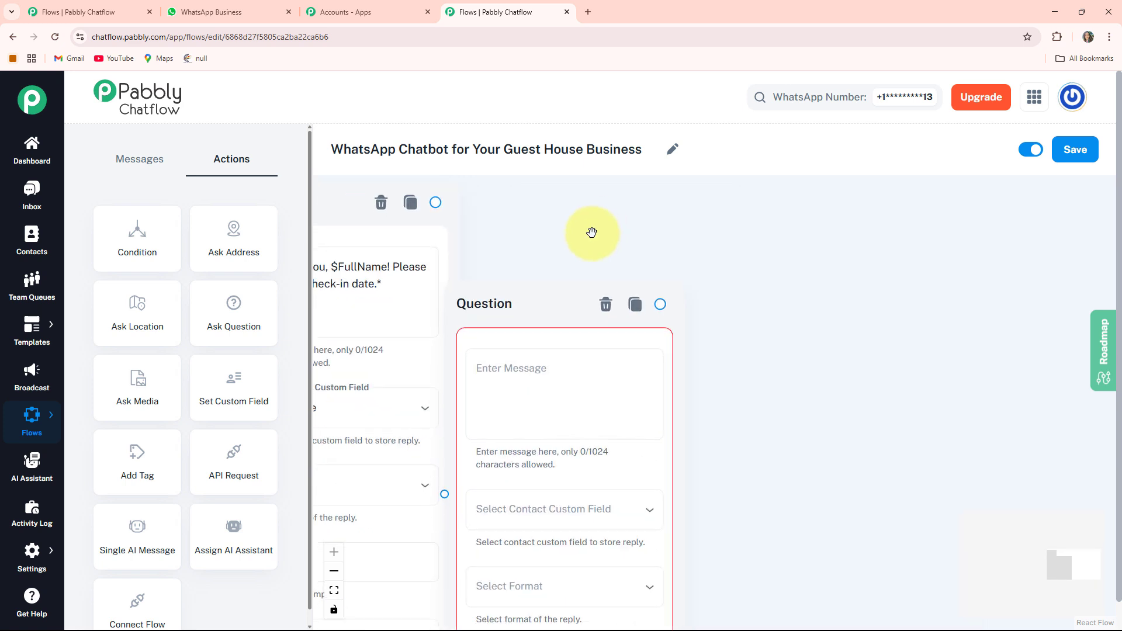
{"action": "left_click_drag", "start_coordinate": [518, 293], "coordinate": [553, 255]}
Set the third question to "3️⃣ *Got it! Now, please enter your check-out date.*", storing the reply in CheckOutDate with the Date format.
{"action": "left_click_drag", "start_coordinate": [792, 428], "coordinate": [923, 403]}
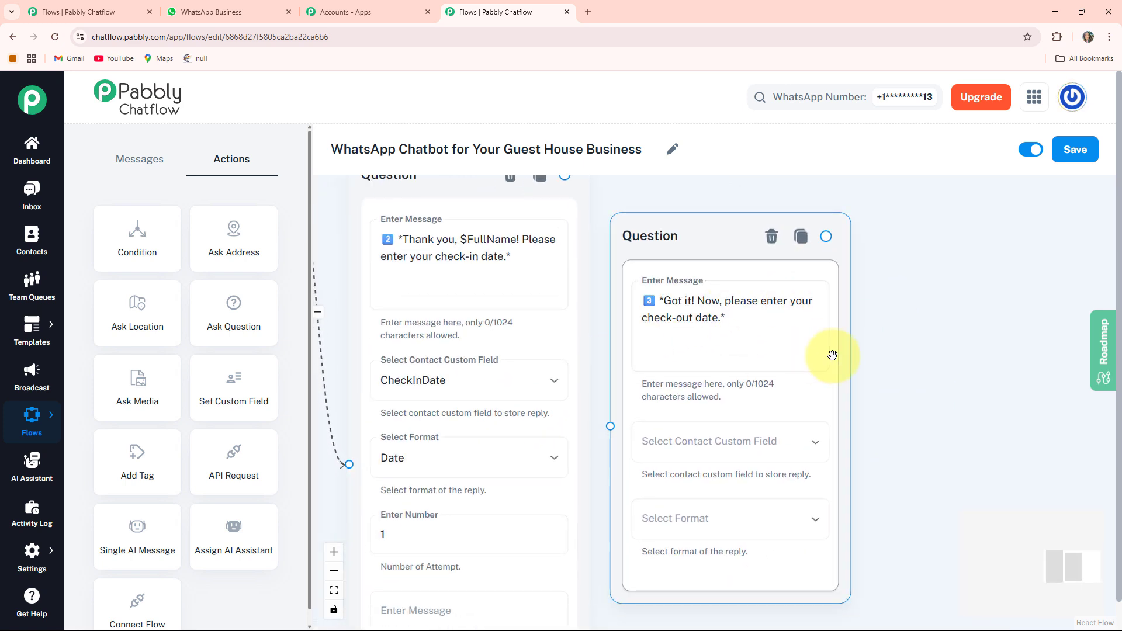
{"action": "left_click", "coordinate": [751, 451]}
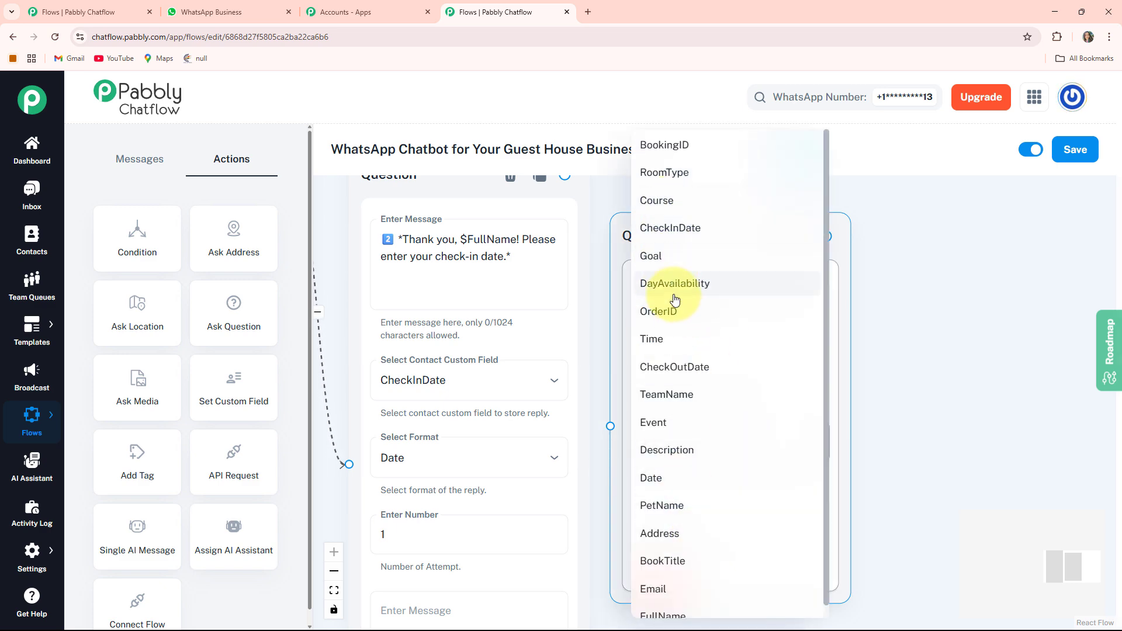
{"action": "left_click", "coordinate": [679, 374]}
{"action": "left_click", "coordinate": [696, 520]}
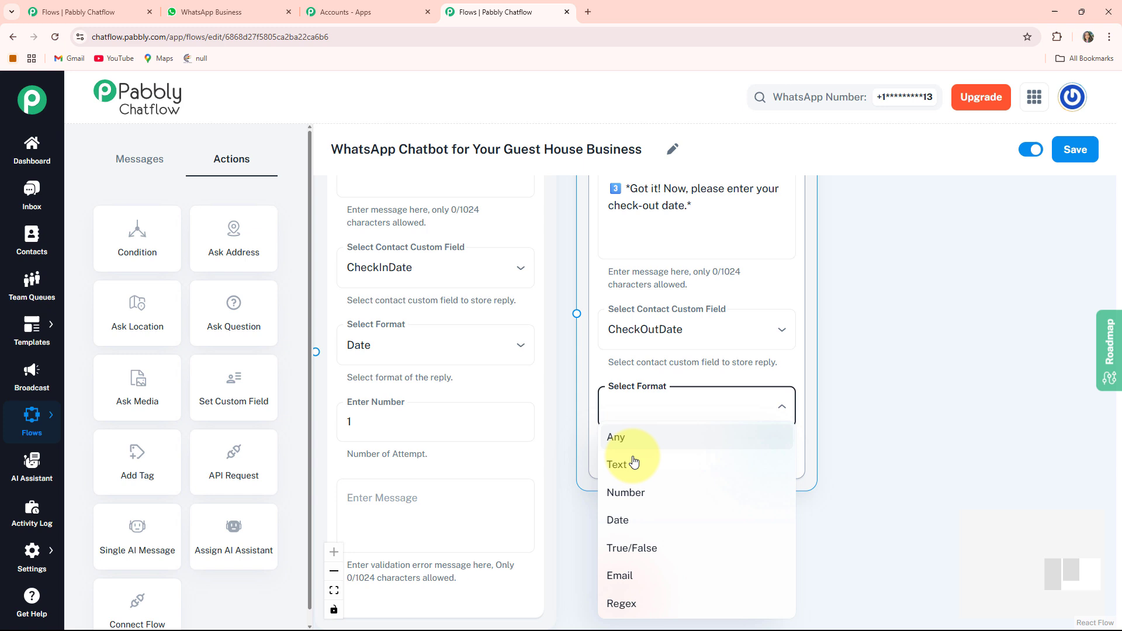
{"action": "left_click", "coordinate": [643, 519]}
{"action": "left_click", "coordinate": [682, 473]}
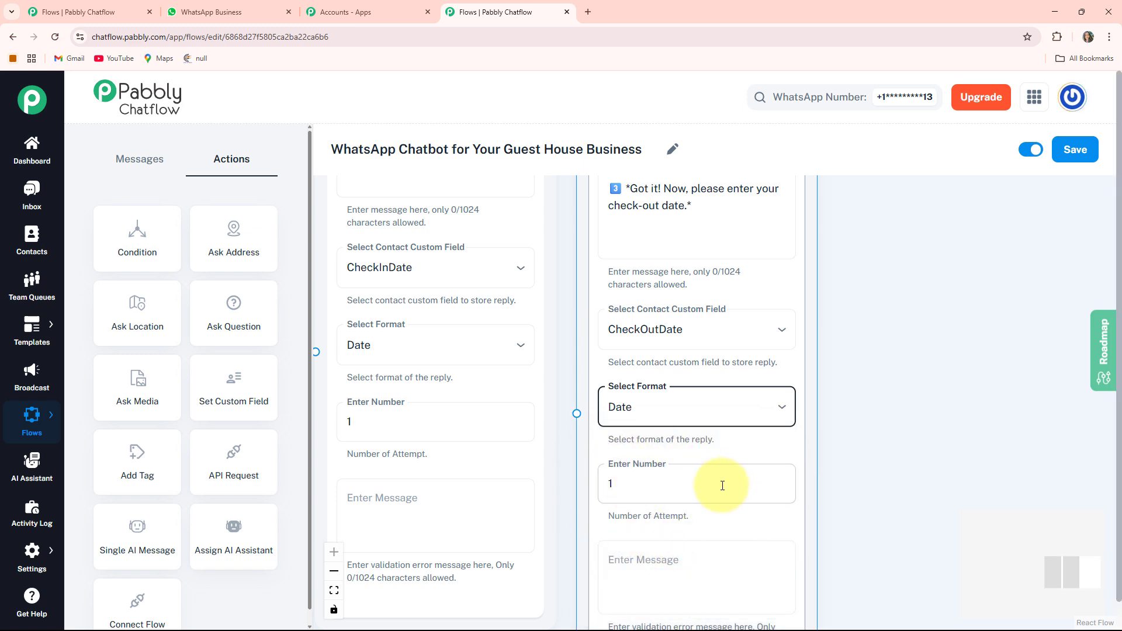
{"action": "left_click", "coordinate": [716, 547]}
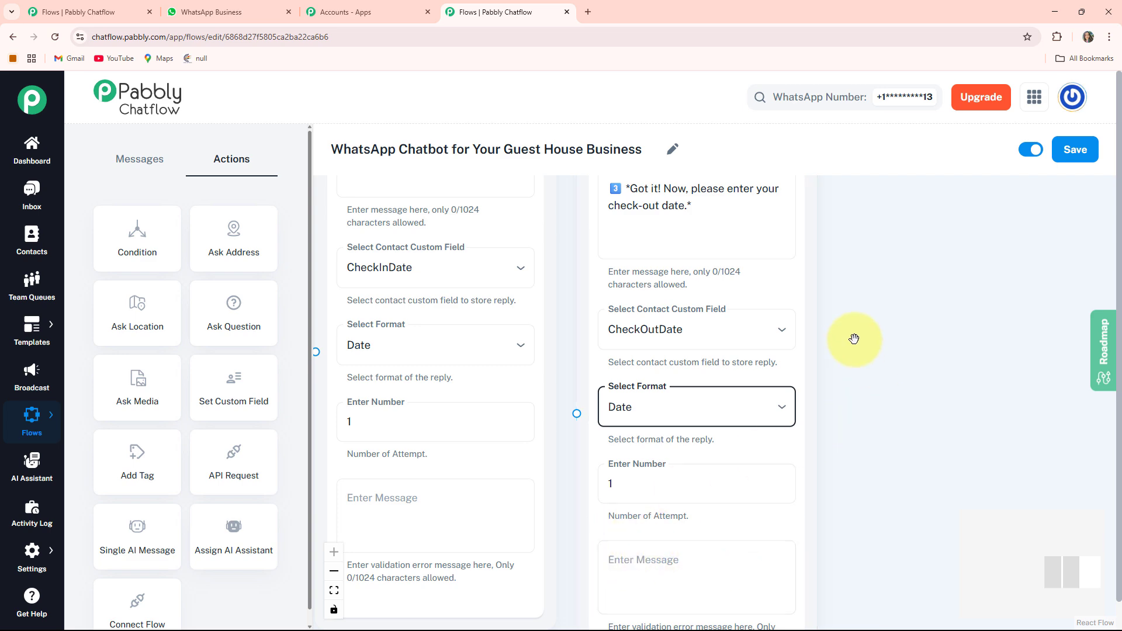
Connect the check-in date question to the check-out date question and align the check-out node level with the check-in node.
{"action": "left_click_drag", "start_coordinate": [854, 339], "coordinate": [946, 519]}
{"action": "left_click_drag", "start_coordinate": [672, 399], "coordinate": [658, 385]}
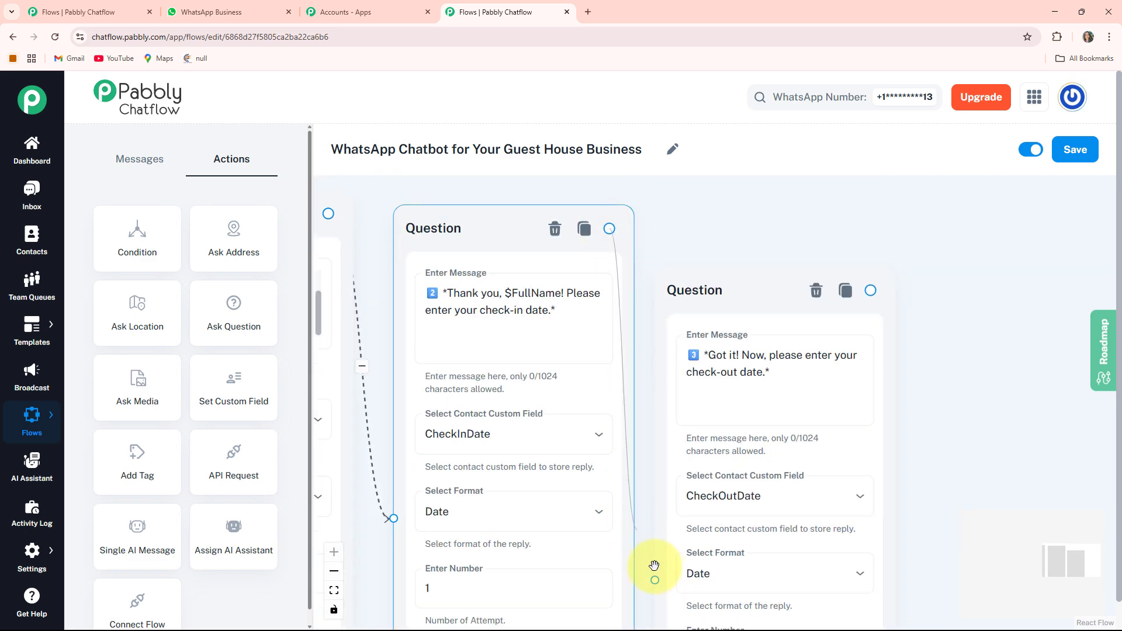
{"action": "scroll", "coordinate": [651, 451], "scroll_direction": "down", "scroll_amount": 3}
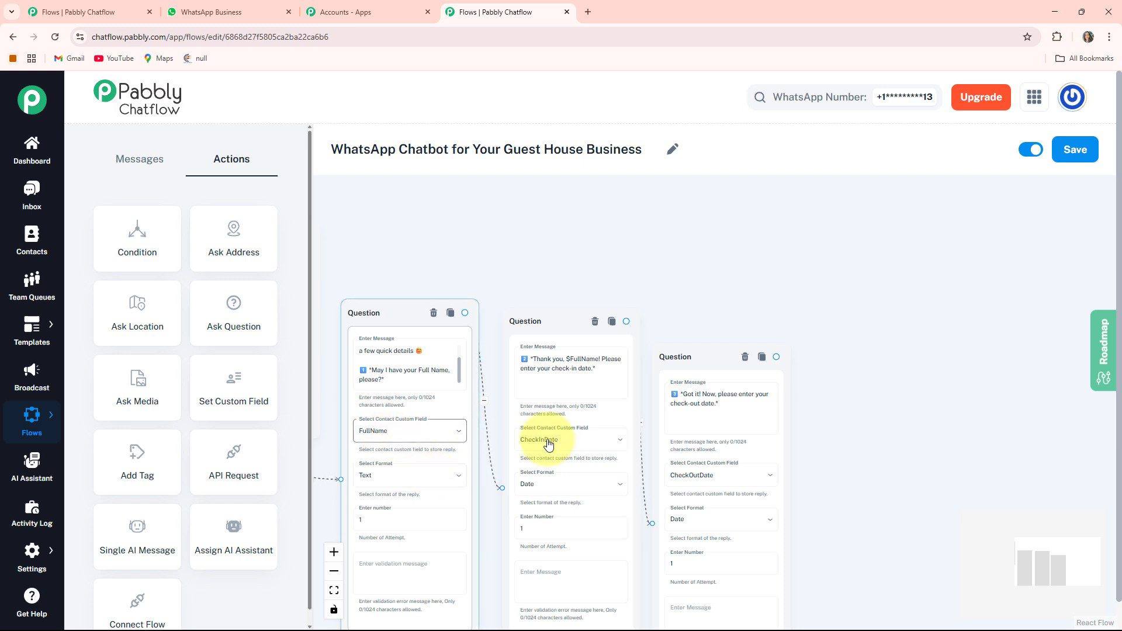
{"action": "left_click_drag", "start_coordinate": [849, 524], "coordinate": [917, 440]}
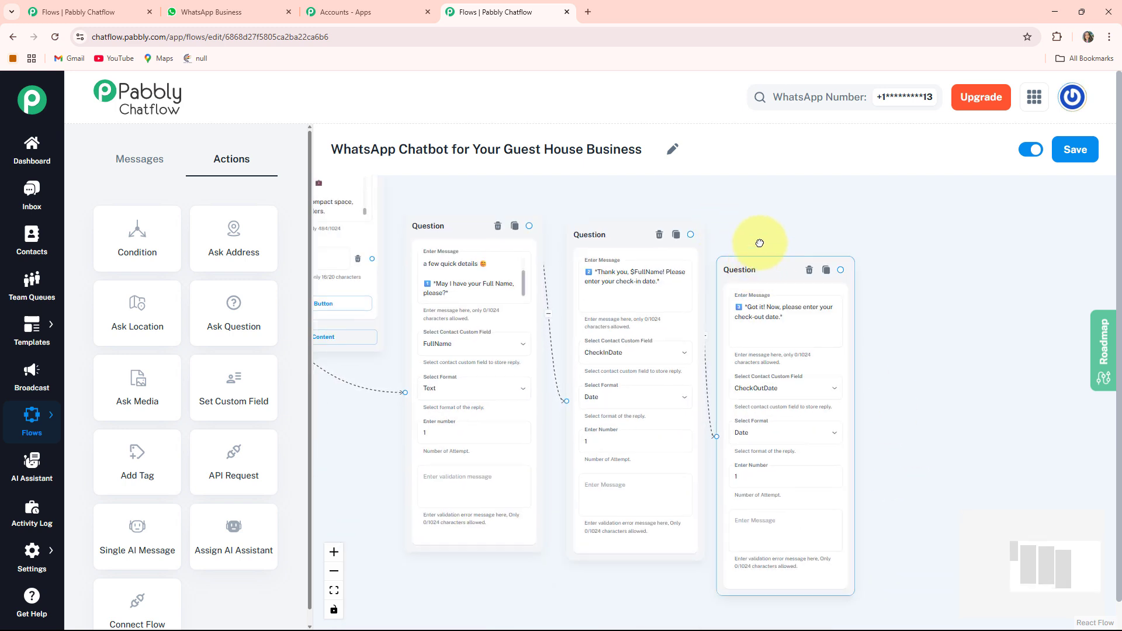
{"action": "left_click_drag", "start_coordinate": [739, 267], "coordinate": [746, 234]}
{"action": "left_click_drag", "start_coordinate": [948, 387], "coordinate": [923, 380]}
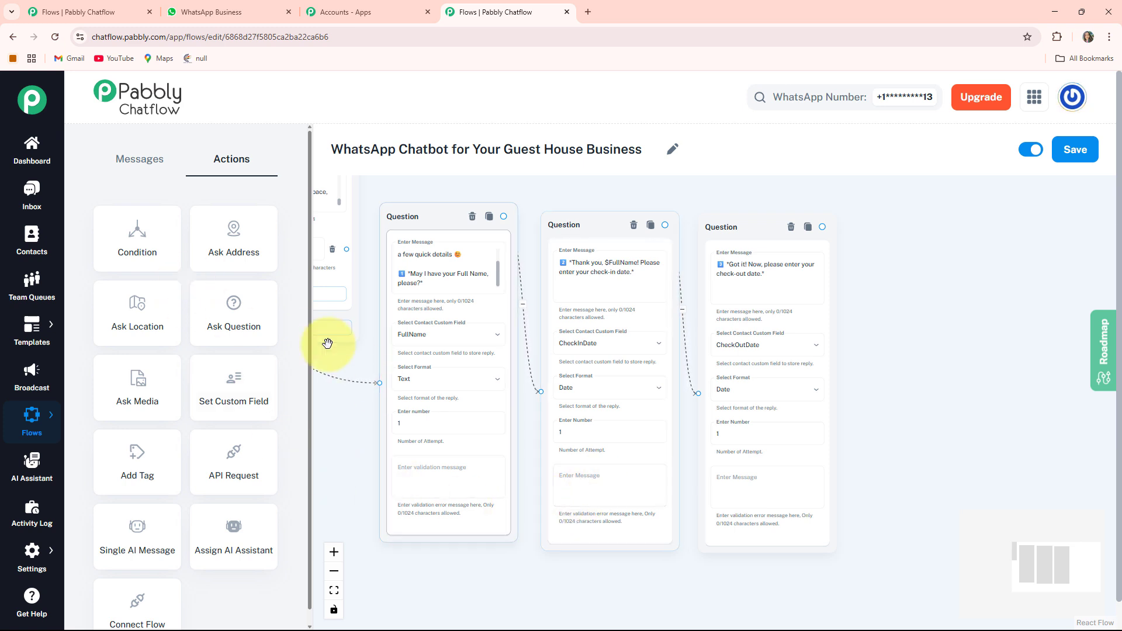
Add a fourth Ask Question node beside the check-out date question, with the message asking "What type of room would you like to book?".
{"action": "left_click_drag", "start_coordinate": [354, 444], "coordinate": [569, 476]}
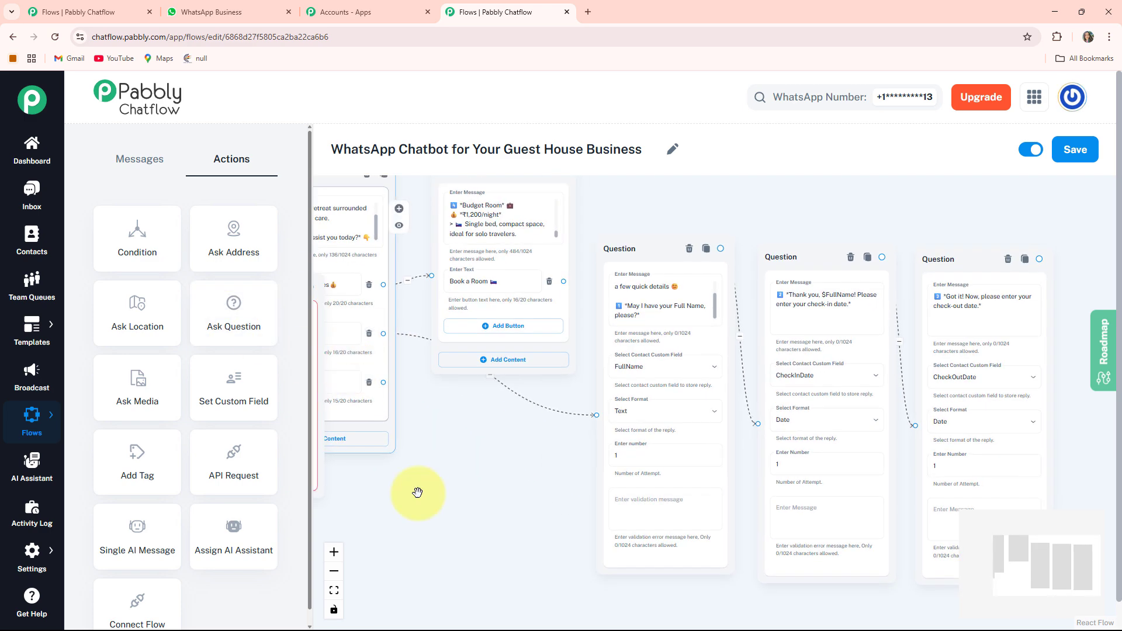
{"action": "left_click_drag", "start_coordinate": [351, 490], "coordinate": [487, 454]}
{"action": "left_click_drag", "start_coordinate": [356, 446], "coordinate": [738, 512]}
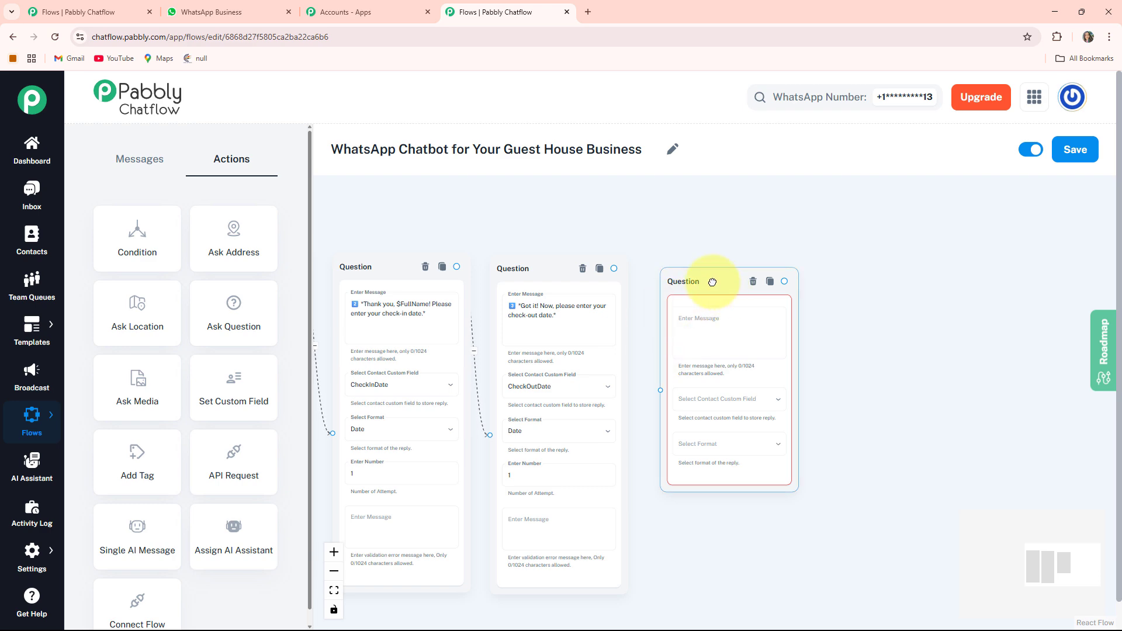
{"action": "left_click_drag", "start_coordinate": [712, 282], "coordinate": [695, 268]}
{"action": "left_click", "coordinate": [692, 304]}
{"action": "key", "text": "ctrl+v"}
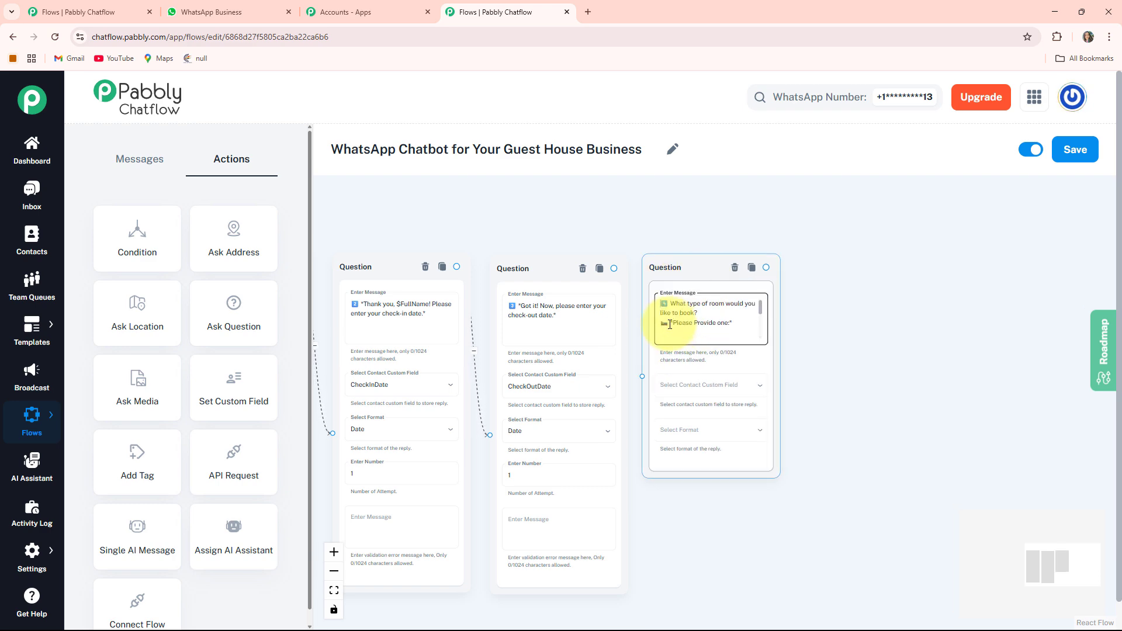
Store the room type question's reply in the RoomType custom field with the format Any.
{"action": "scroll", "coordinate": [670, 324], "scroll_direction": "up", "scroll_amount": 2}
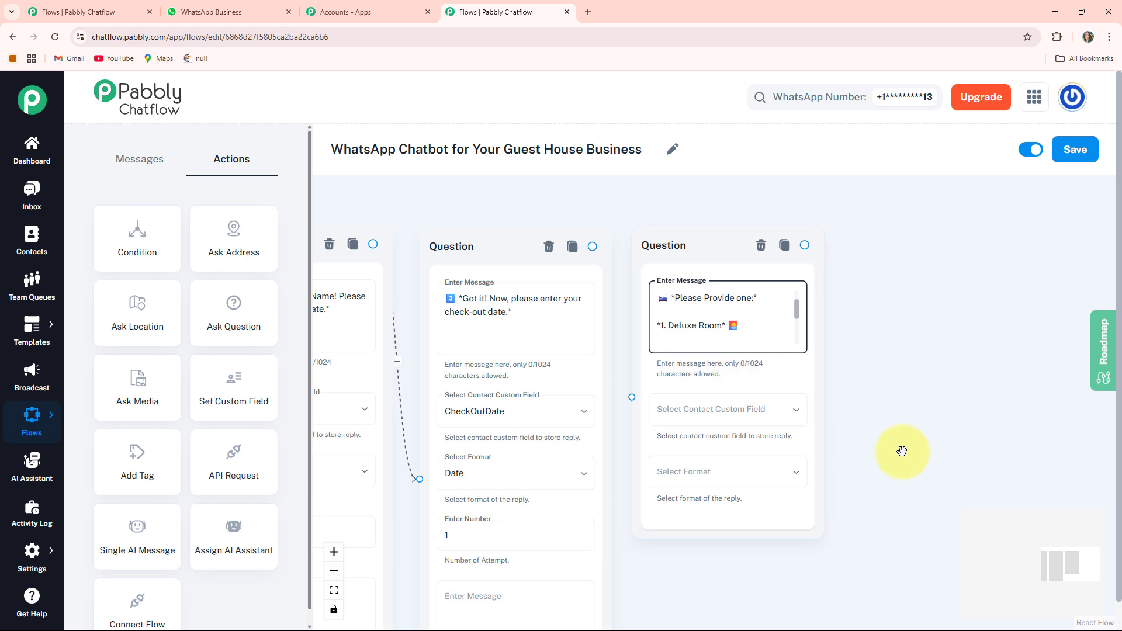
{"action": "left_click_drag", "start_coordinate": [902, 451], "coordinate": [831, 433]}
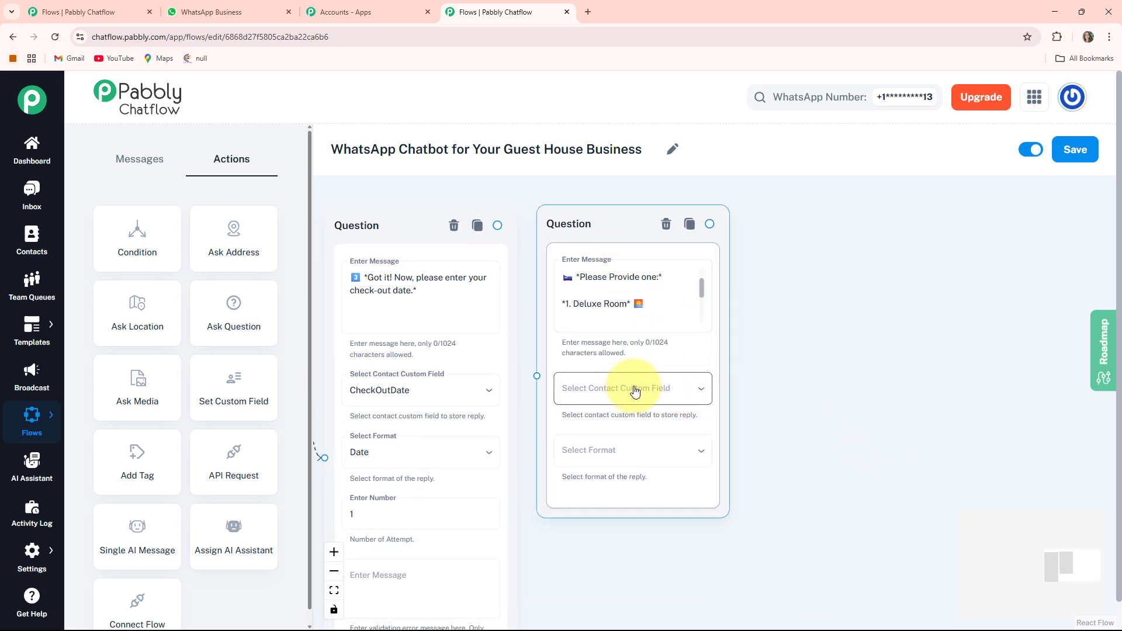
{"action": "left_click", "coordinate": [657, 394]}
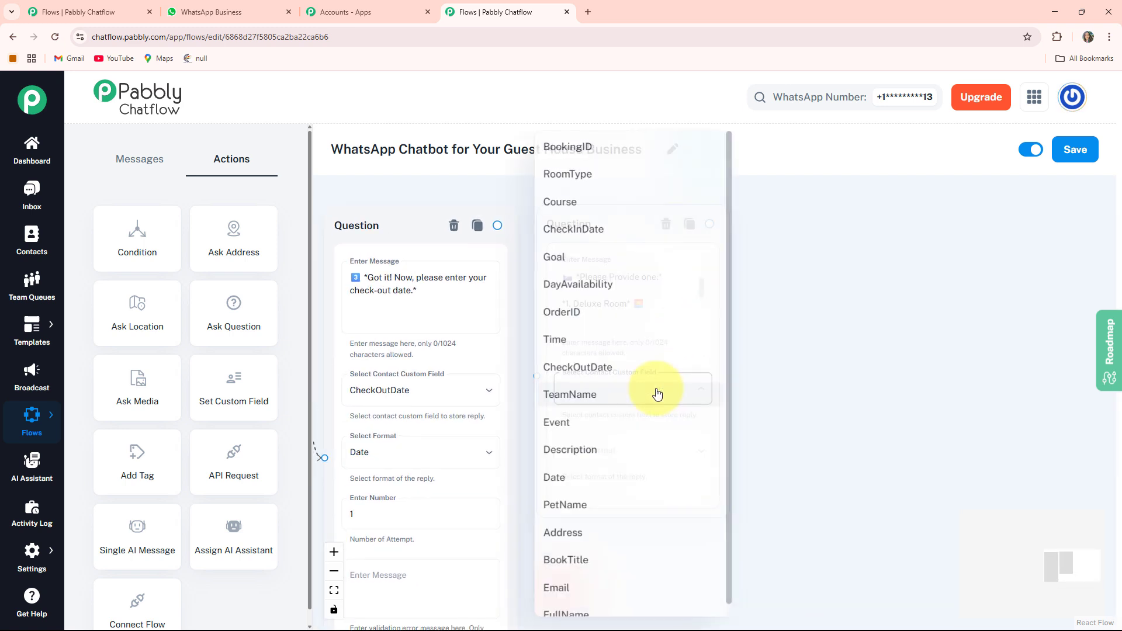
{"action": "left_click", "coordinate": [602, 175]}
{"action": "left_click", "coordinate": [631, 453]}
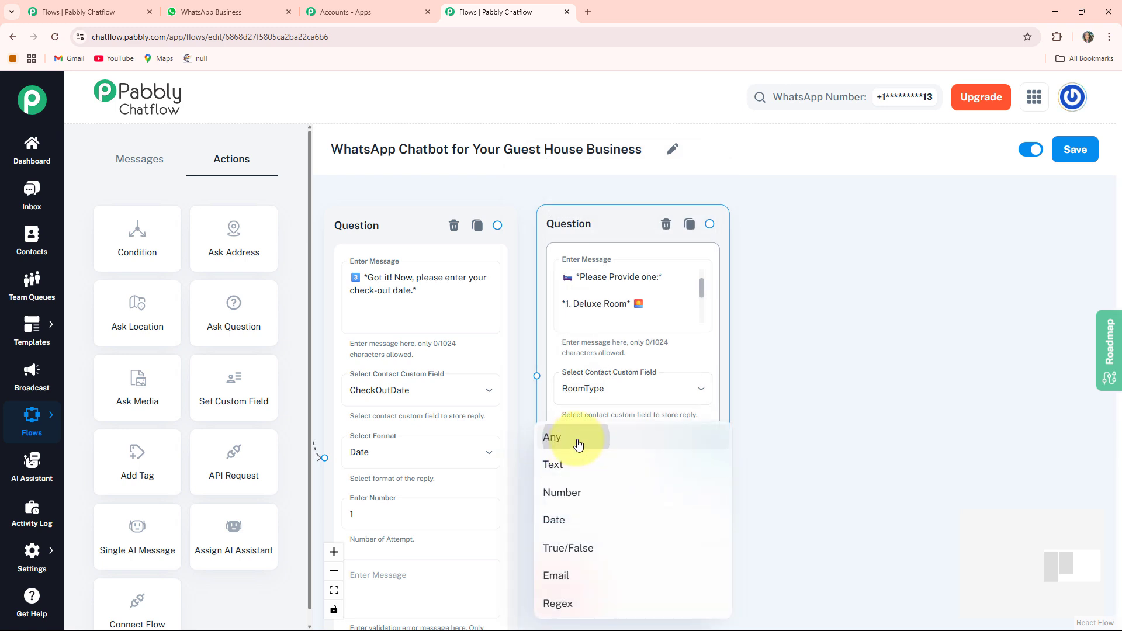
{"action": "left_click", "coordinate": [578, 443]}
Connect the check-out date question to the room type question and shift the room type node slightly away and lower.
{"action": "left_click", "coordinate": [553, 273]}
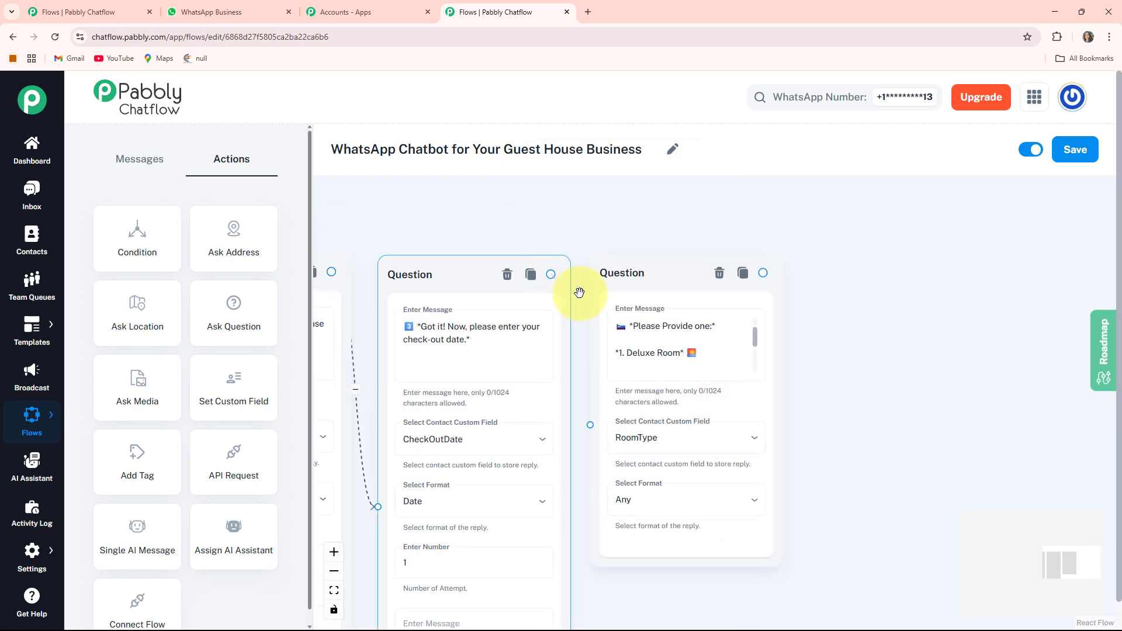
{"action": "left_click", "coordinate": [586, 409]}
{"action": "left_click_drag", "start_coordinate": [616, 270], "coordinate": [667, 325]}
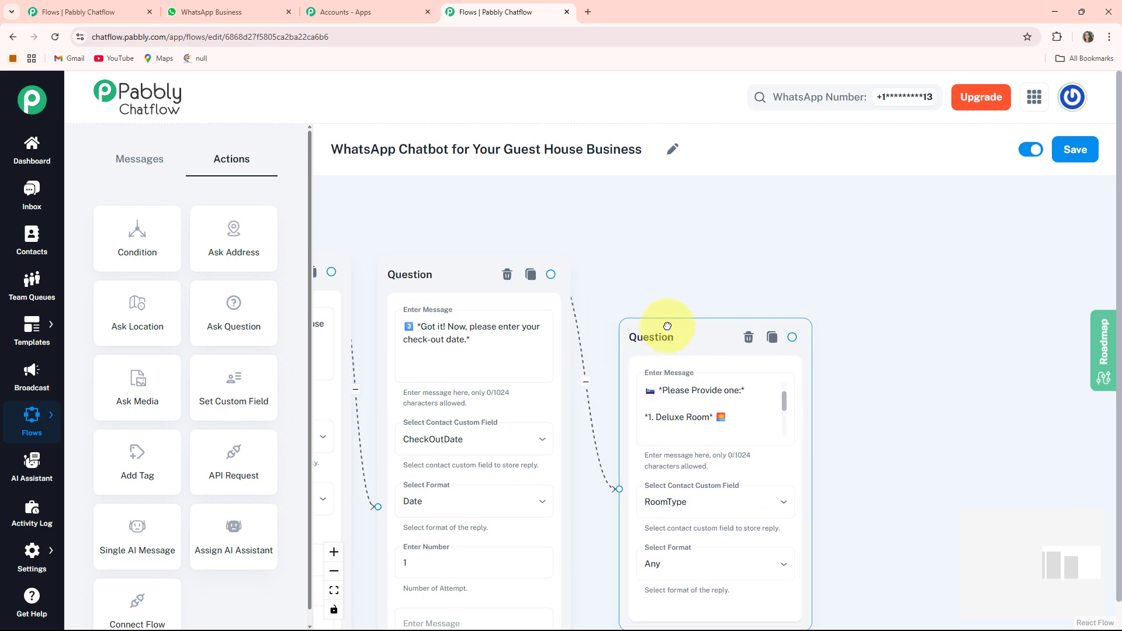
{"action": "scroll", "coordinate": [678, 304], "scroll_direction": "down", "scroll_amount": 3}
{"action": "scroll", "coordinate": [760, 504], "scroll_direction": "up", "scroll_amount": 2}
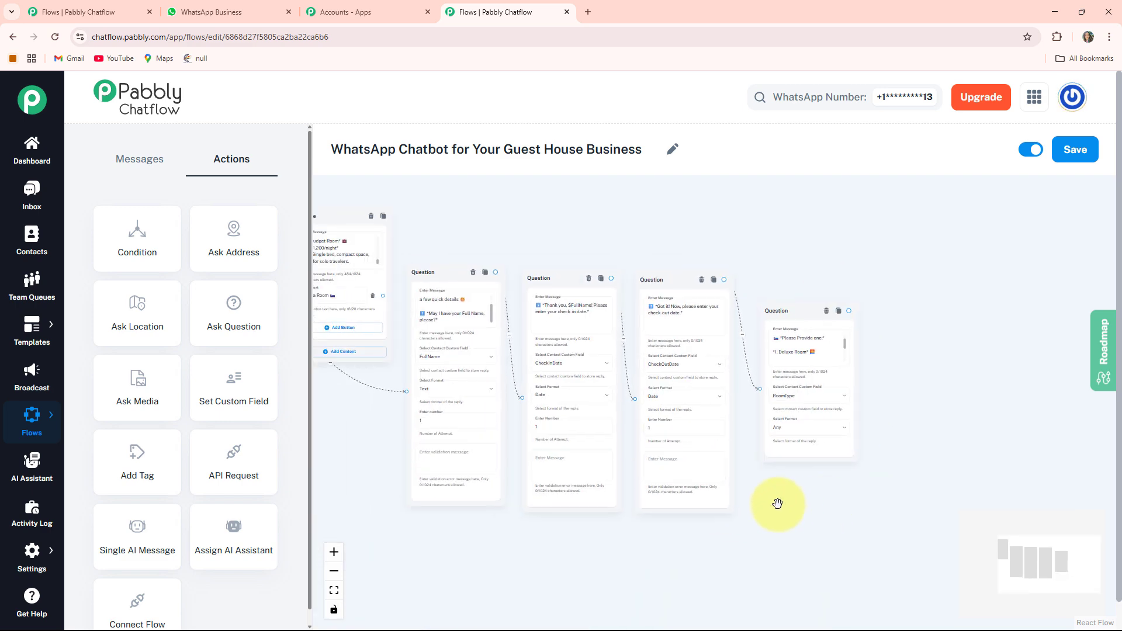
Add a Text + Button message node after the room type question, connected to that question's output.
{"action": "left_click", "coordinate": [799, 426]}
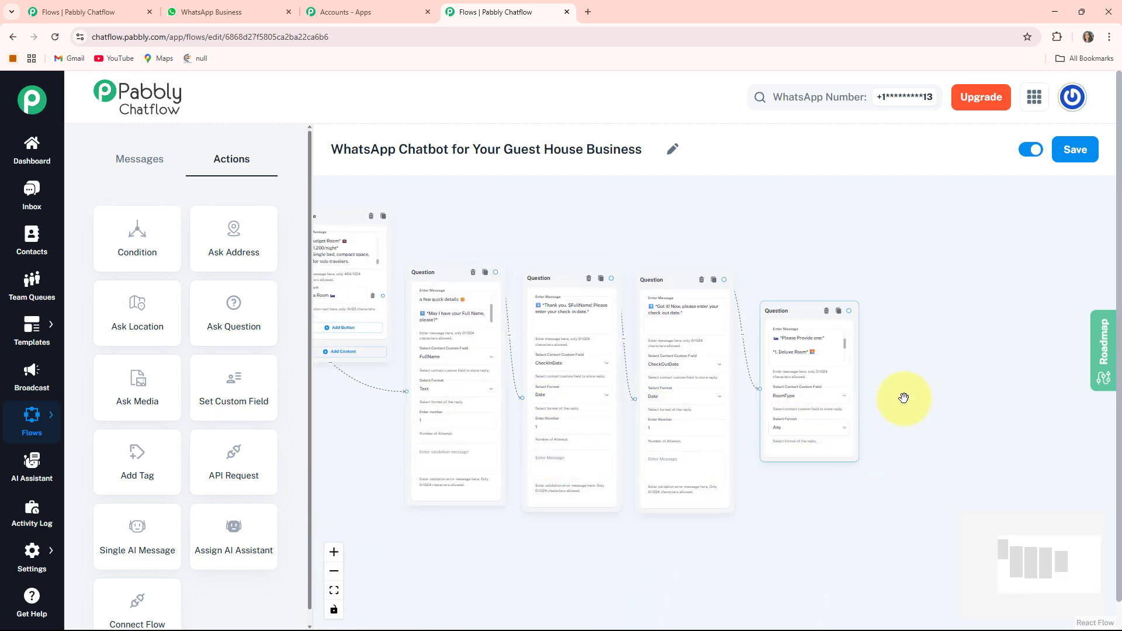
{"action": "left_click_drag", "start_coordinate": [918, 407], "coordinate": [726, 410]}
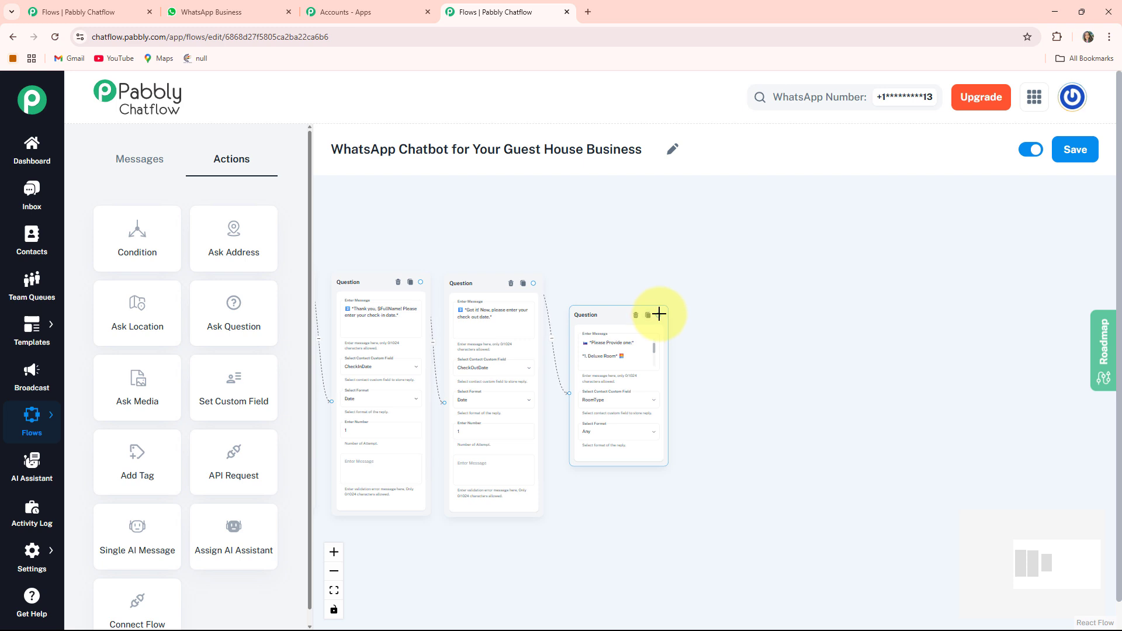
{"action": "left_click_drag", "start_coordinate": [714, 358], "coordinate": [708, 405]}
{"action": "left_click", "coordinate": [740, 422]}
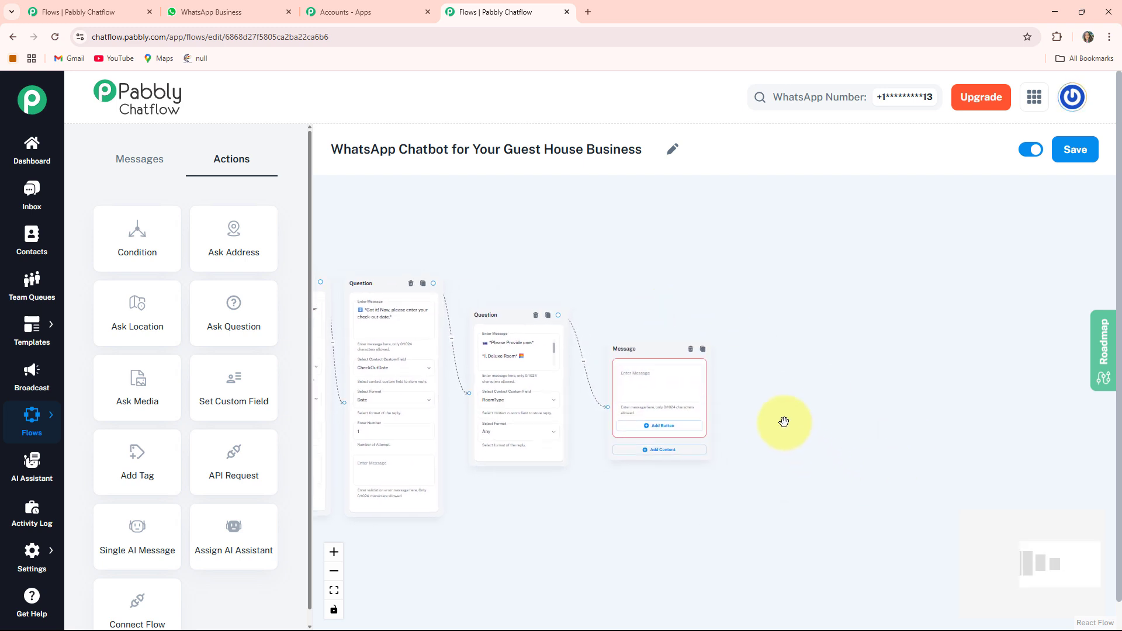
Fill the new message with the "*Booking Confirmed!*" text that uses $FullName, $RoomType, $CheckInDate and $CheckOutDate.
{"action": "scroll", "coordinate": [783, 428], "scroll_direction": "up", "scroll_amount": 4}
{"action": "left_click_drag", "start_coordinate": [681, 398], "coordinate": [747, 414]}
{"action": "scroll", "coordinate": [636, 374], "scroll_direction": "up", "scroll_amount": 2}
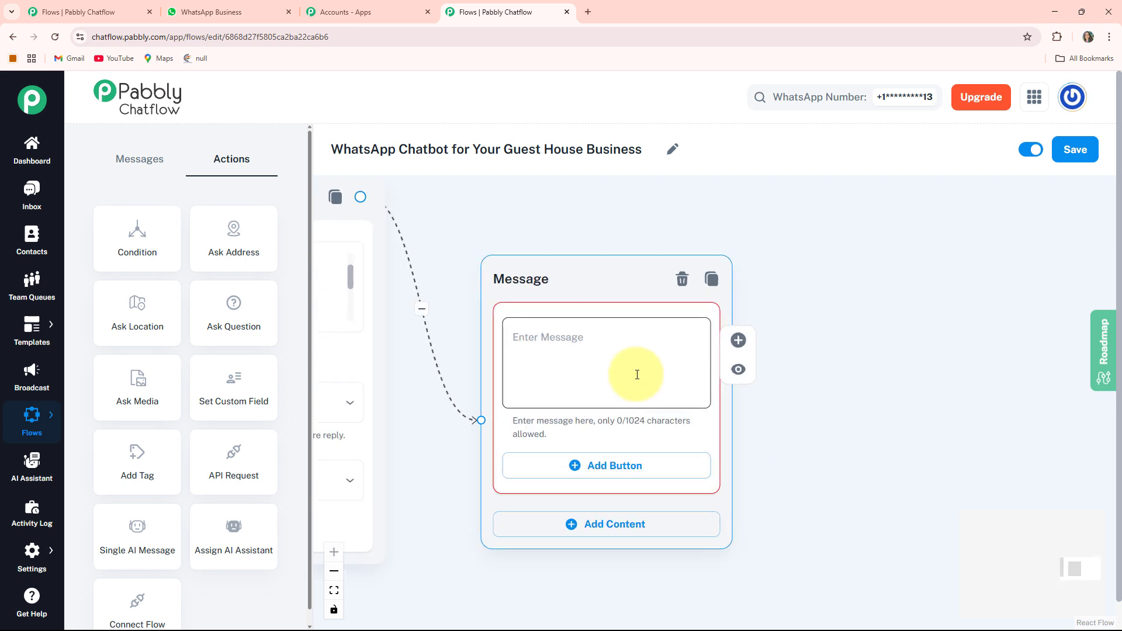
{"action": "left_click", "coordinate": [637, 375]}
{"action": "key", "text": "ctrl+v"}
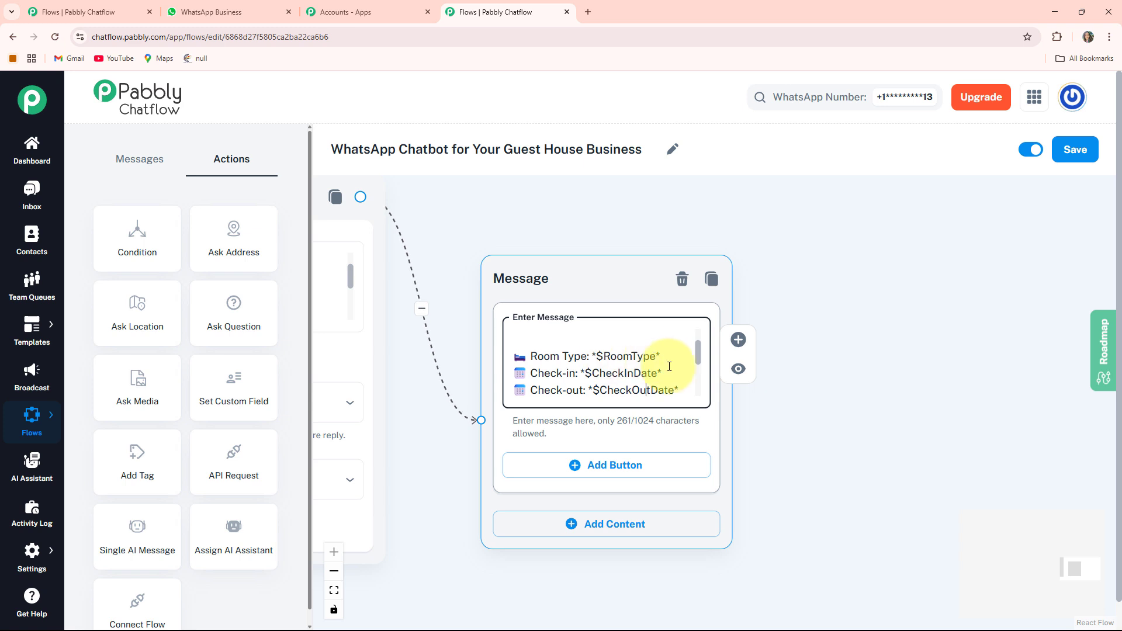
{"action": "left_click", "coordinate": [647, 392]}
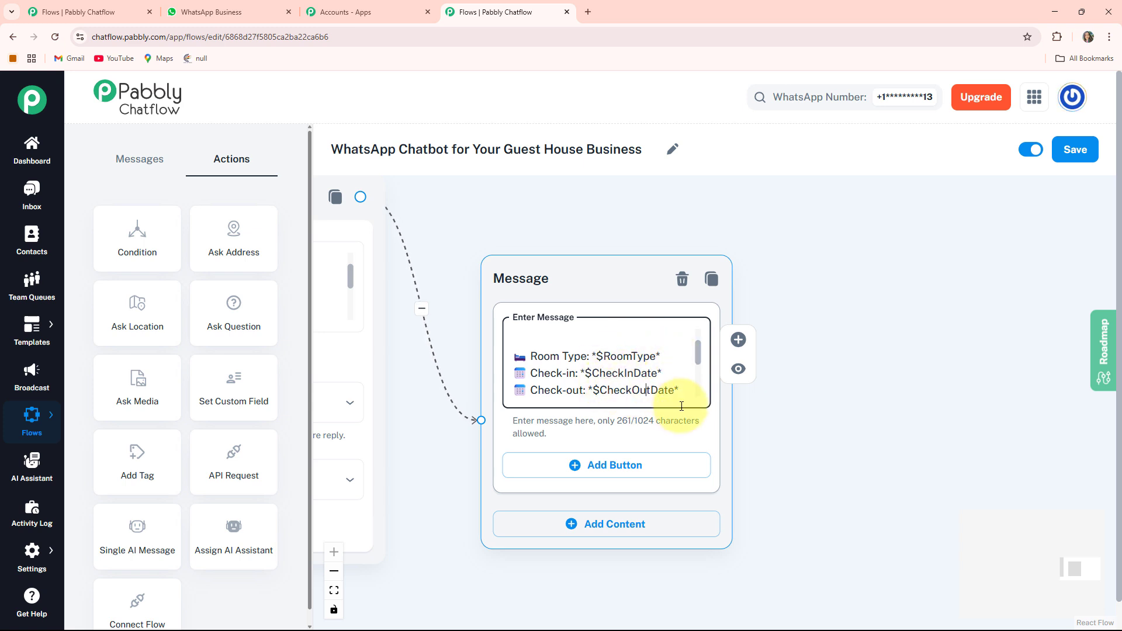
{"action": "key", "text": "ctrl+Home"}
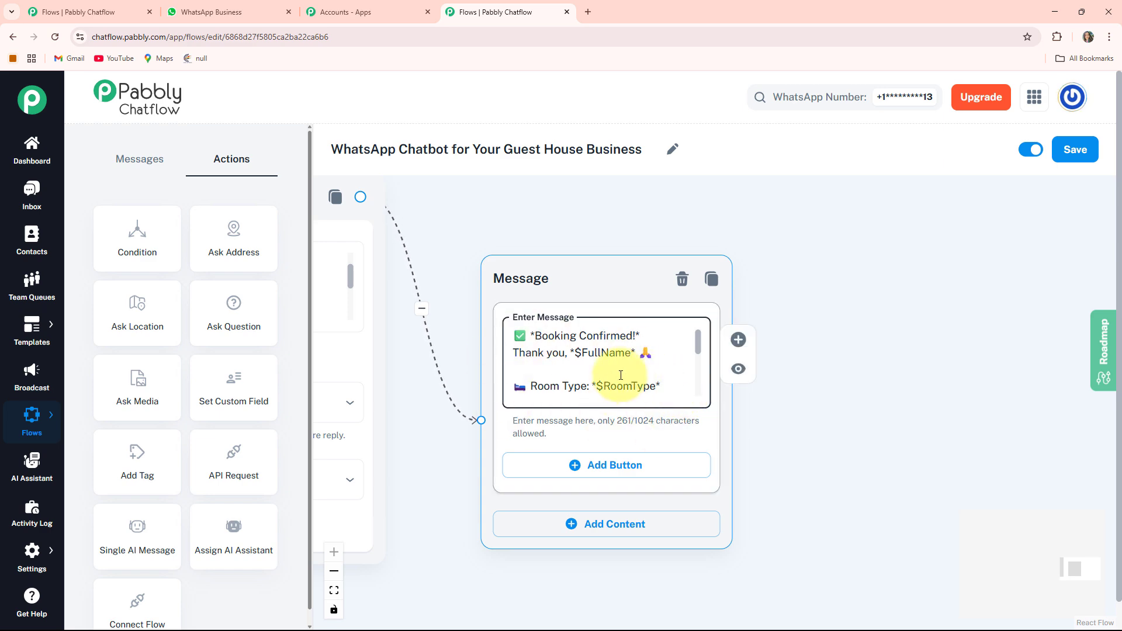
Add a Text + Button message connected to the welcome message's "Get Location" button, placed below the room rates message.
{"action": "scroll", "coordinate": [445, 458], "scroll_direction": "down", "scroll_amount": 3}
{"action": "left_click_drag", "start_coordinate": [435, 540], "coordinate": [1112, 456]}
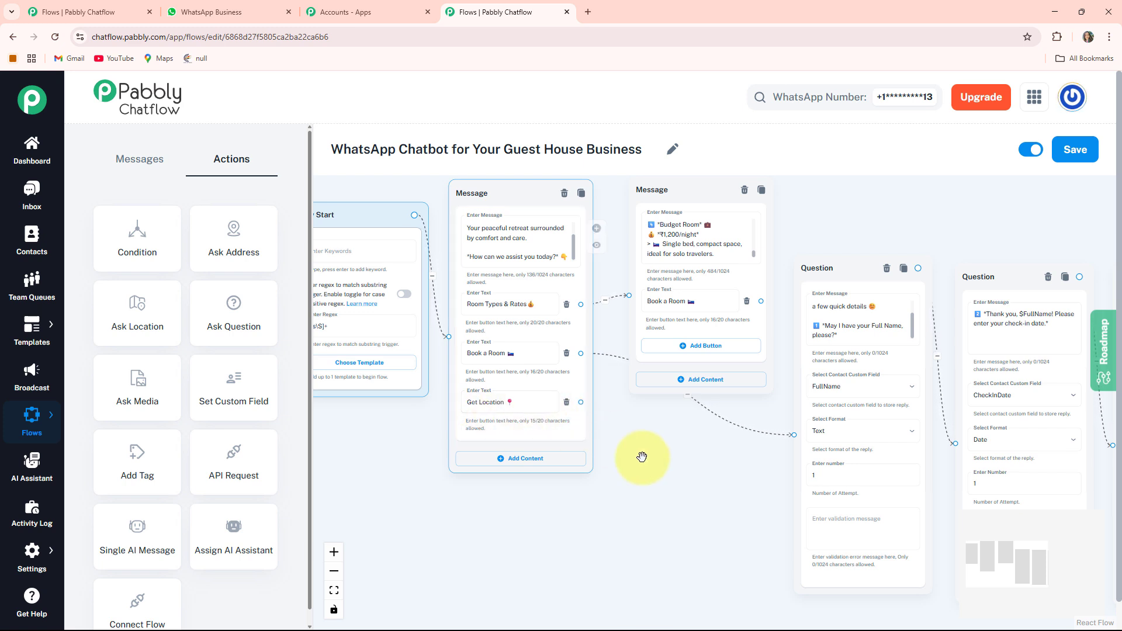
{"action": "left_click_drag", "start_coordinate": [669, 461], "coordinate": [654, 417]}
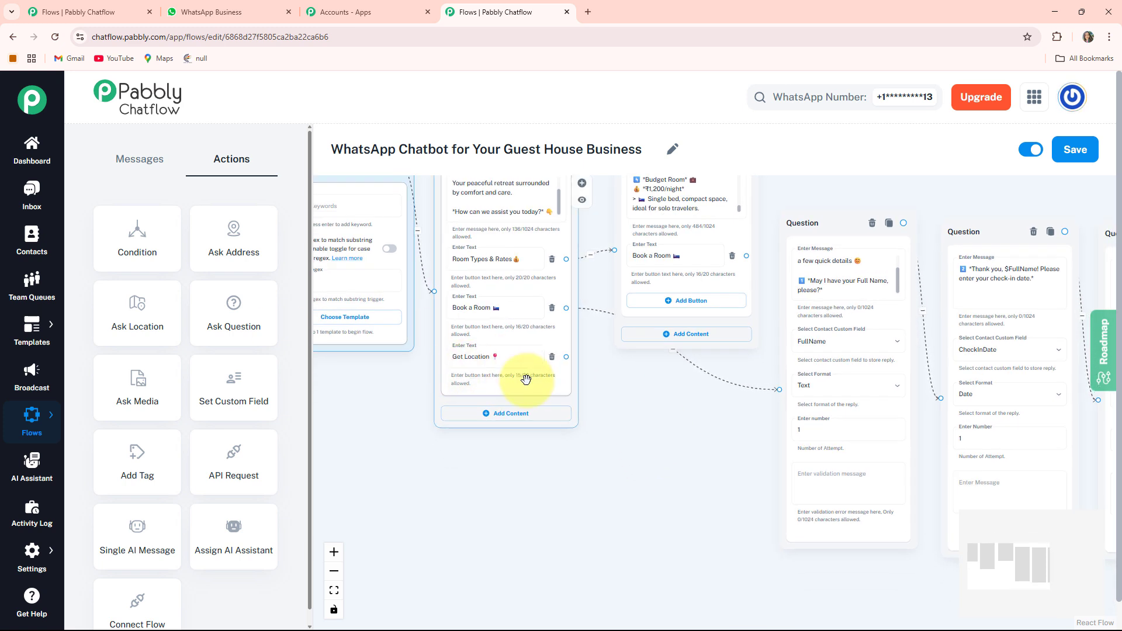
{"action": "left_click_drag", "start_coordinate": [567, 356], "coordinate": [575, 407]}
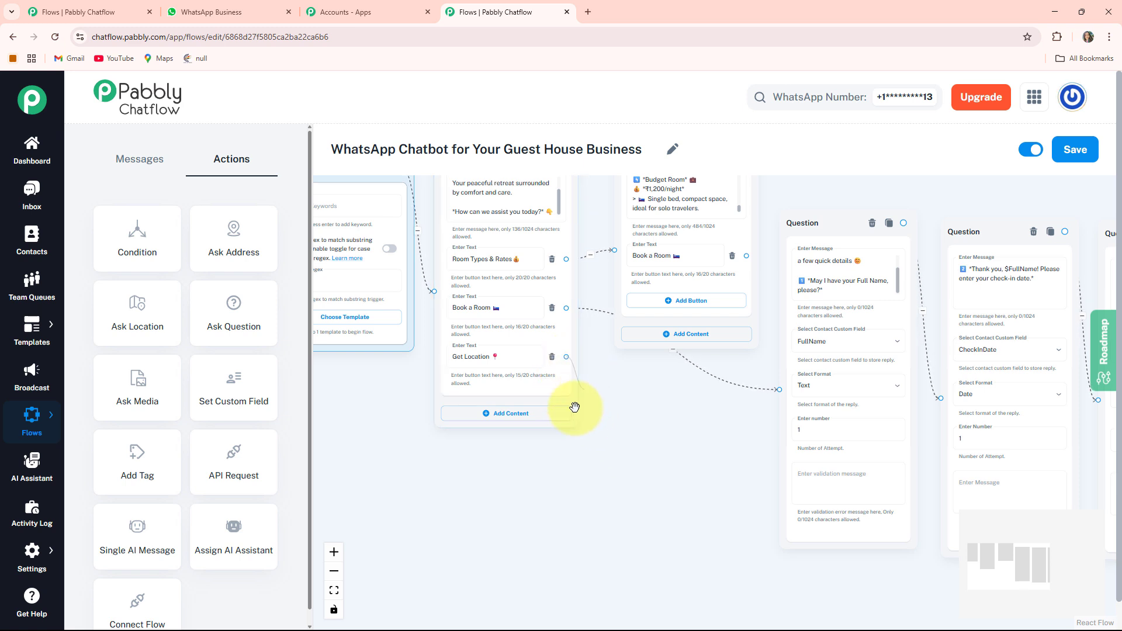
{"action": "left_click_drag", "start_coordinate": [592, 506], "coordinate": [596, 507]}
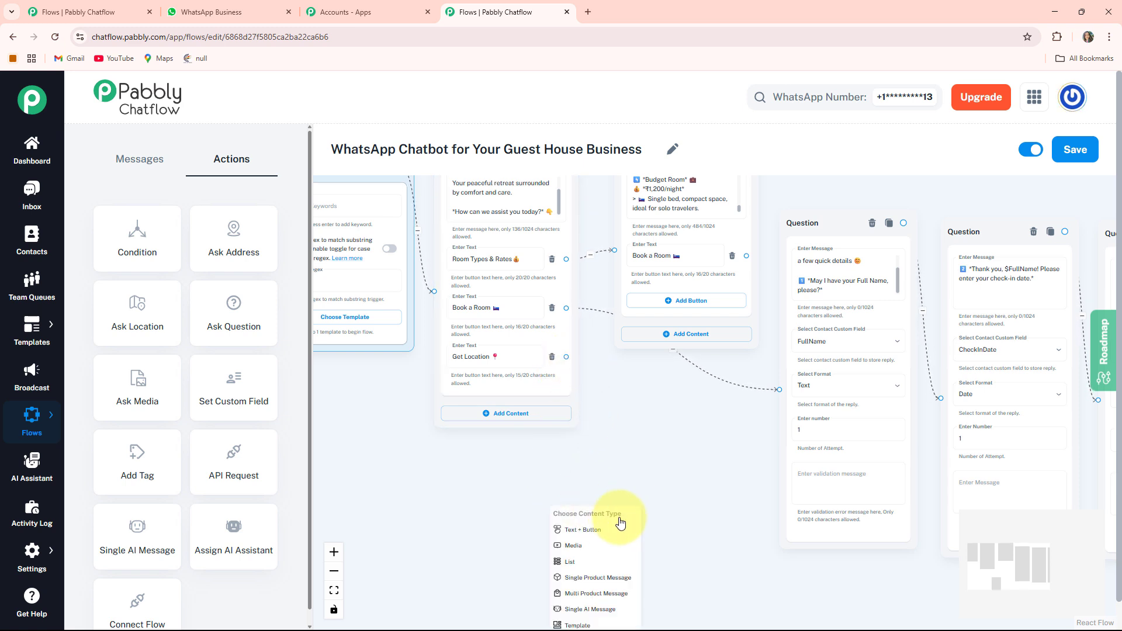
{"action": "left_click", "coordinate": [591, 528]}
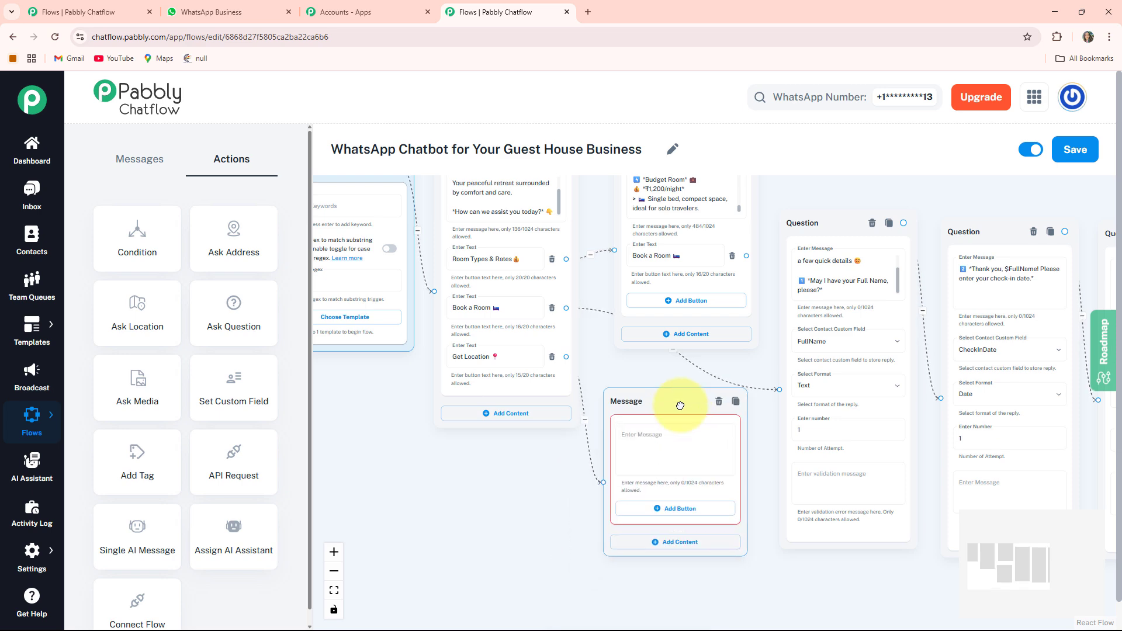
Fill the location message with the prepared location text ending in "*We look forward to seeing you soon!*".
{"action": "left_click_drag", "start_coordinate": [508, 491], "coordinate": [393, 469]}
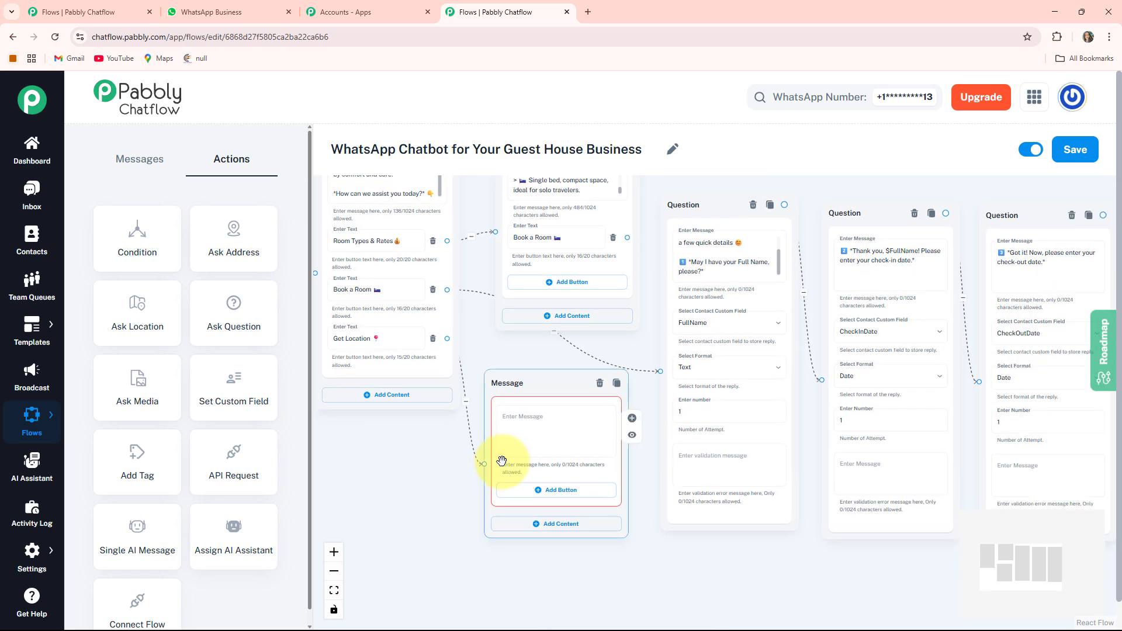
{"action": "scroll", "coordinate": [503, 463], "scroll_direction": "up", "scroll_amount": 3}
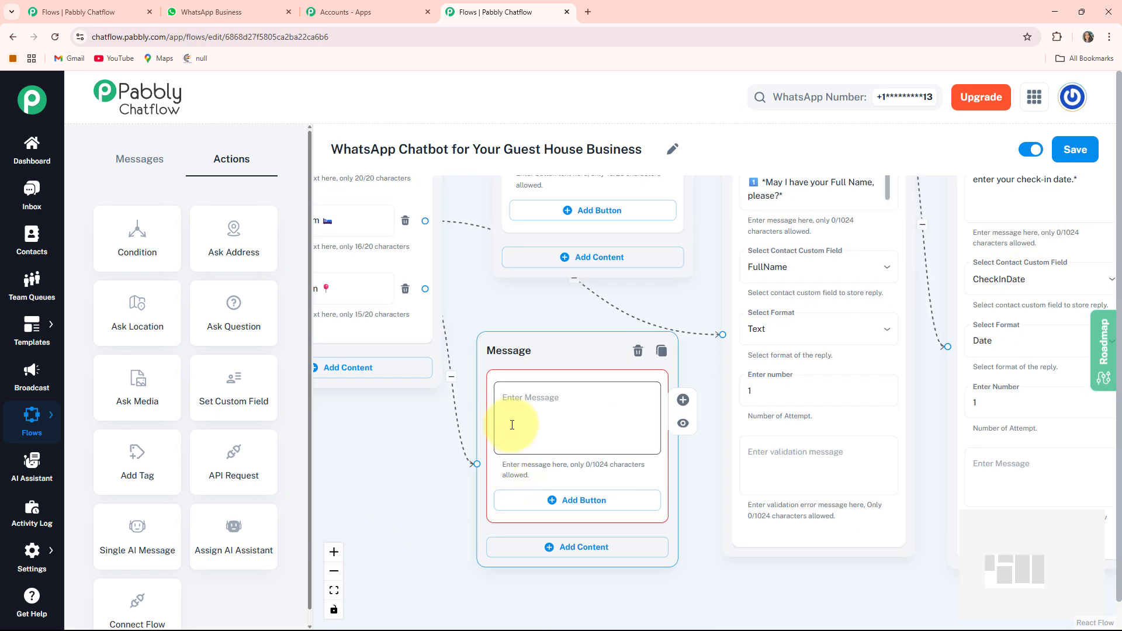
{"action": "left_click", "coordinate": [512, 425]}
{"action": "key", "text": "ctrl+v"}
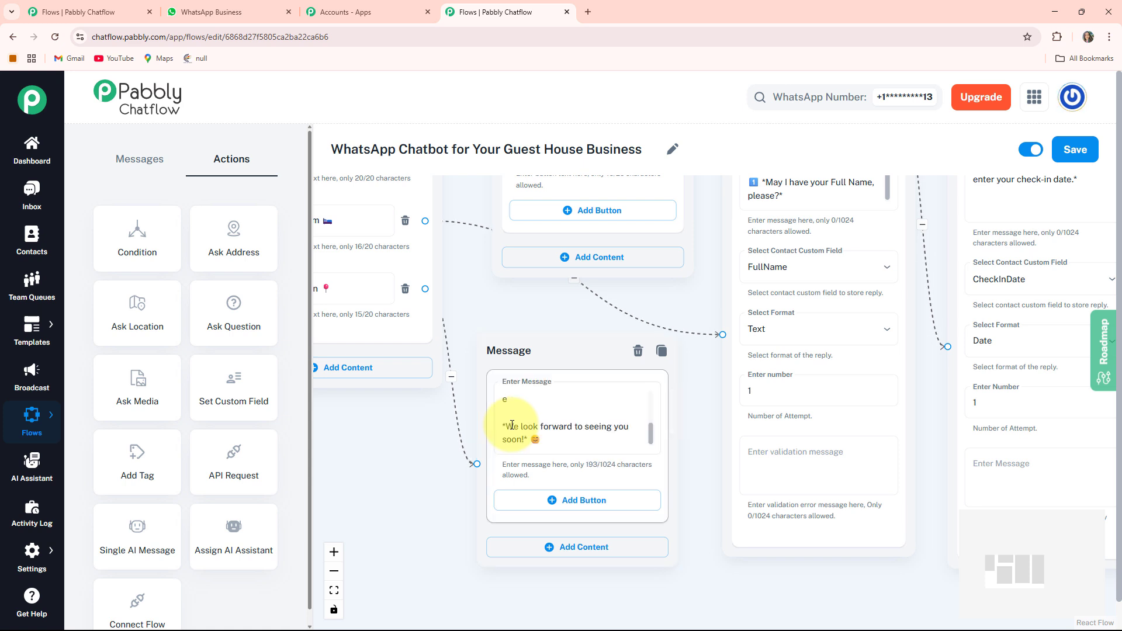
Connect the "Book a Room" button of the room rates message to the full name question.
{"action": "left_click", "coordinate": [333, 591]}
{"action": "left_click_drag", "start_coordinate": [510, 547], "coordinate": [513, 513]}
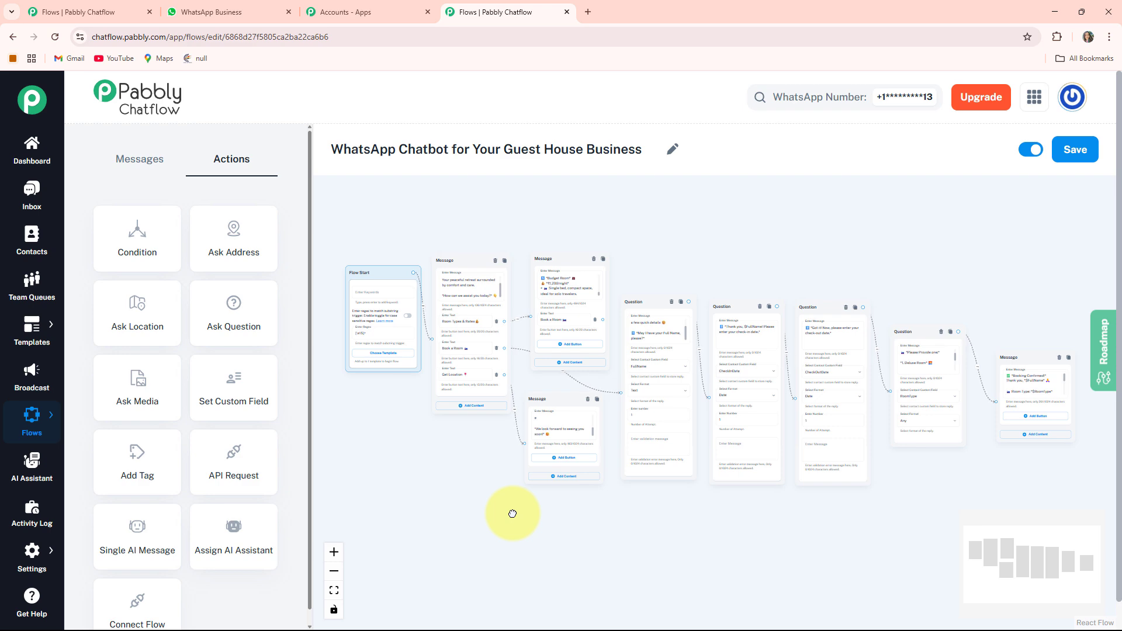
{"action": "scroll", "coordinate": [512, 514], "scroll_direction": "up", "scroll_amount": 1}
{"action": "scroll", "coordinate": [513, 513], "scroll_direction": "up", "scroll_amount": 4}
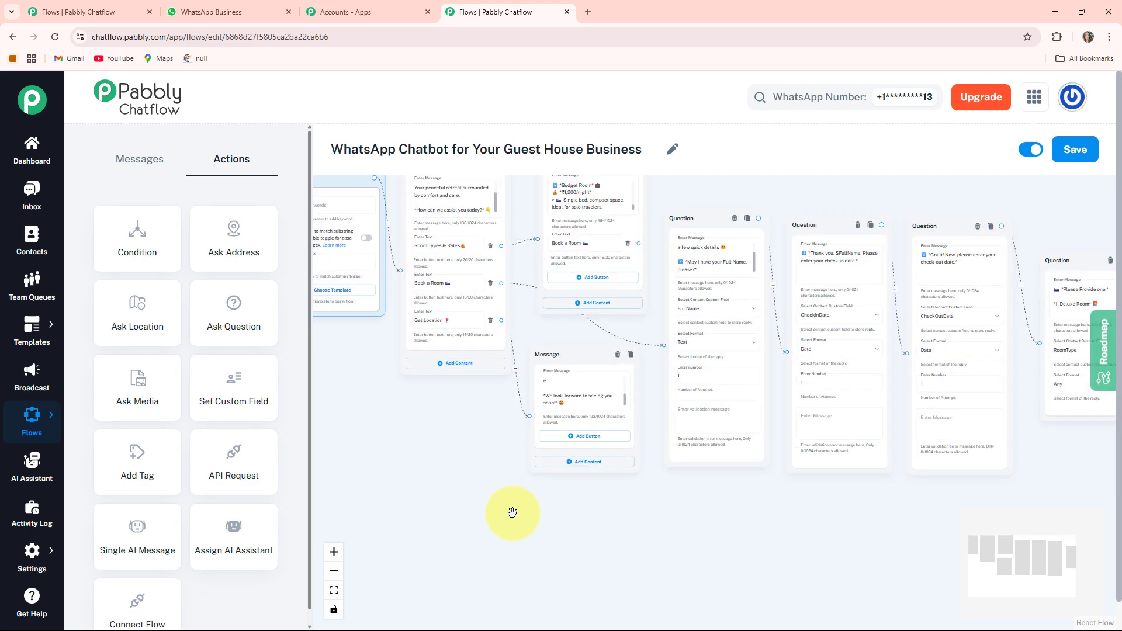
{"action": "left_click_drag", "start_coordinate": [520, 292], "coordinate": [469, 495]}
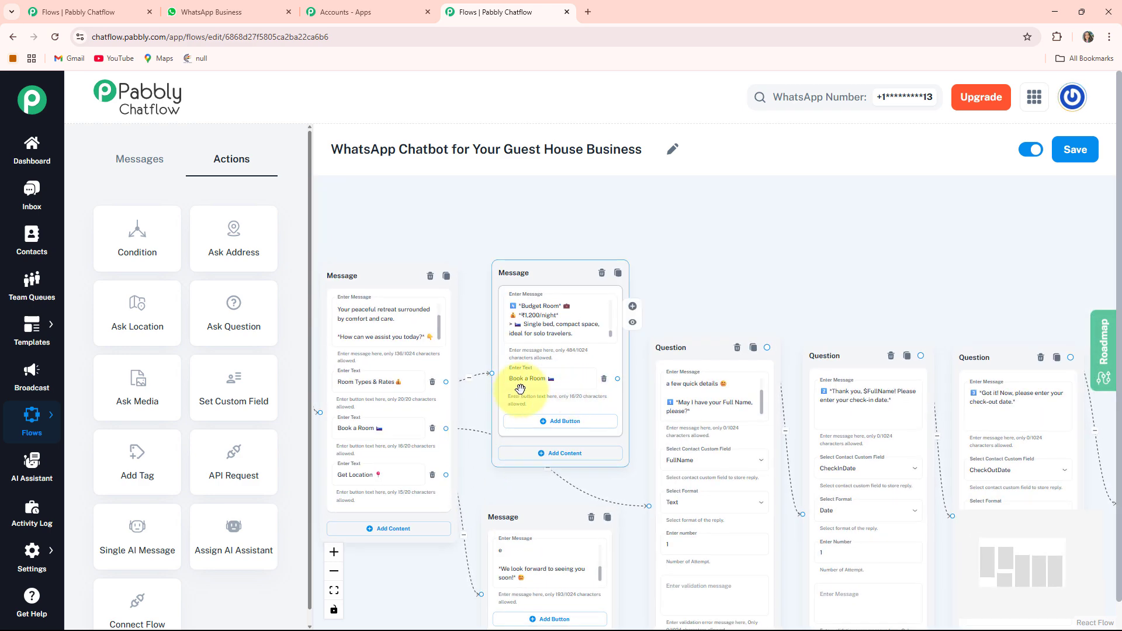
{"action": "scroll", "coordinate": [596, 379], "scroll_direction": "up", "scroll_amount": 2}
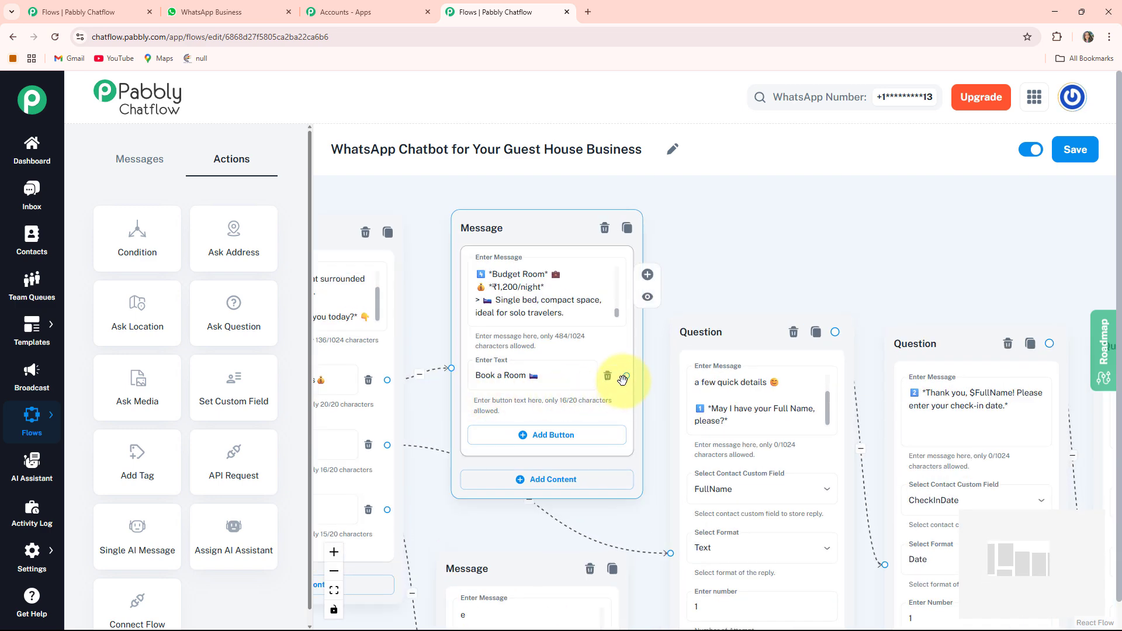
{"action": "scroll", "coordinate": [676, 515], "scroll_direction": "down", "scroll_amount": 3}
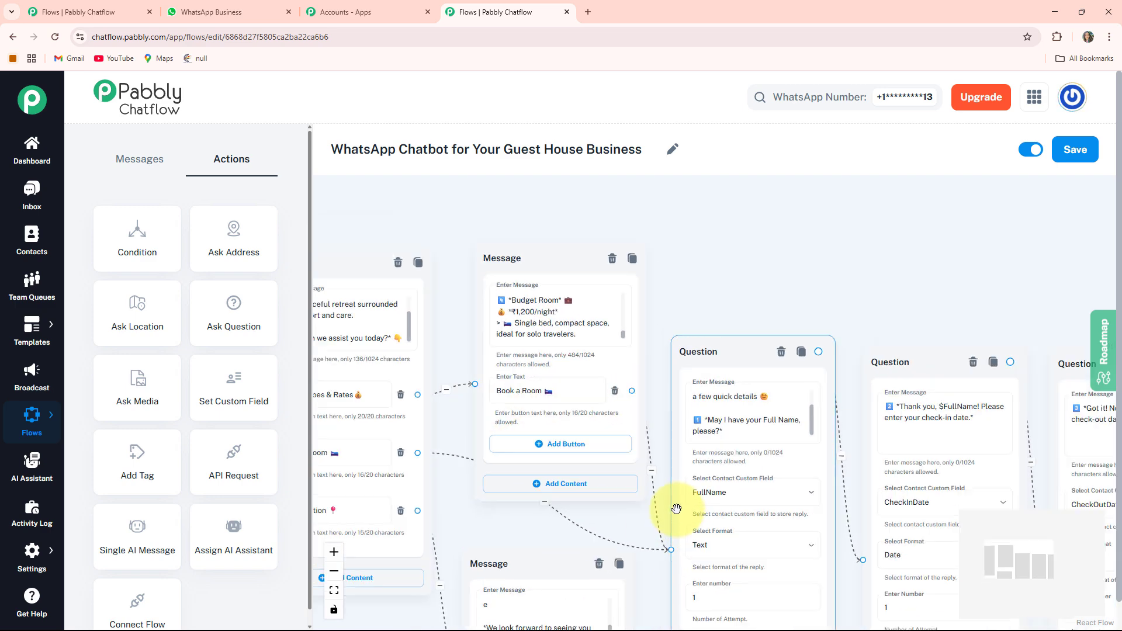
{"action": "left_click_drag", "start_coordinate": [721, 343], "coordinate": [706, 251]}
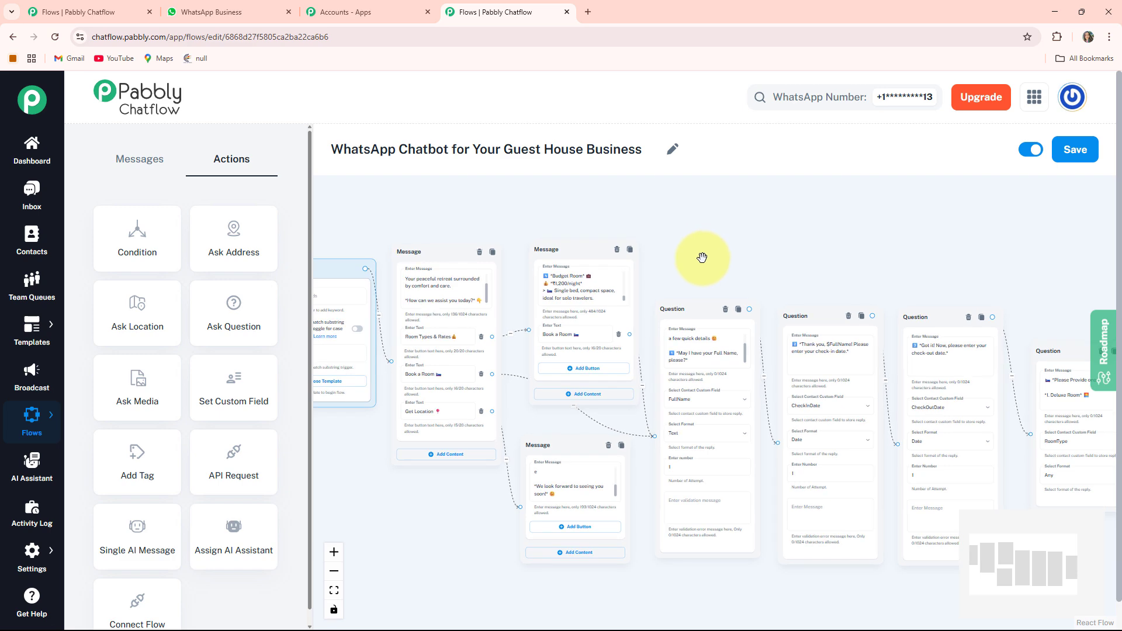
Save the "WhatsApp Chatbot for Your Guest House Business" flow.
{"action": "scroll", "coordinate": [706, 251], "scroll_direction": "down", "scroll_amount": 1}
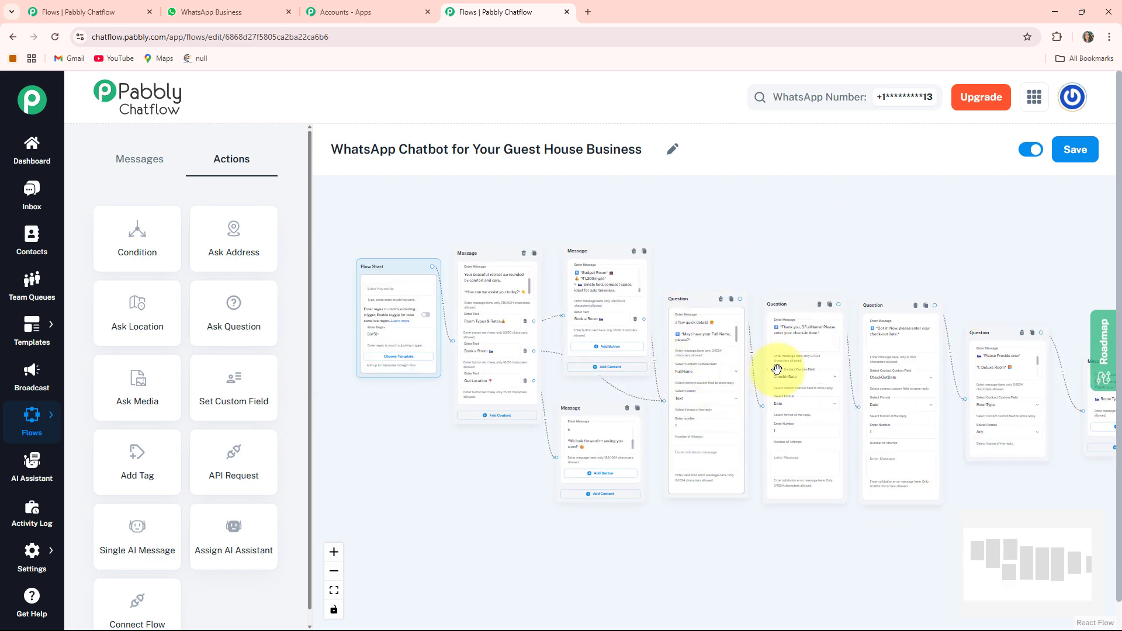
{"action": "left_click", "coordinate": [1079, 150]}
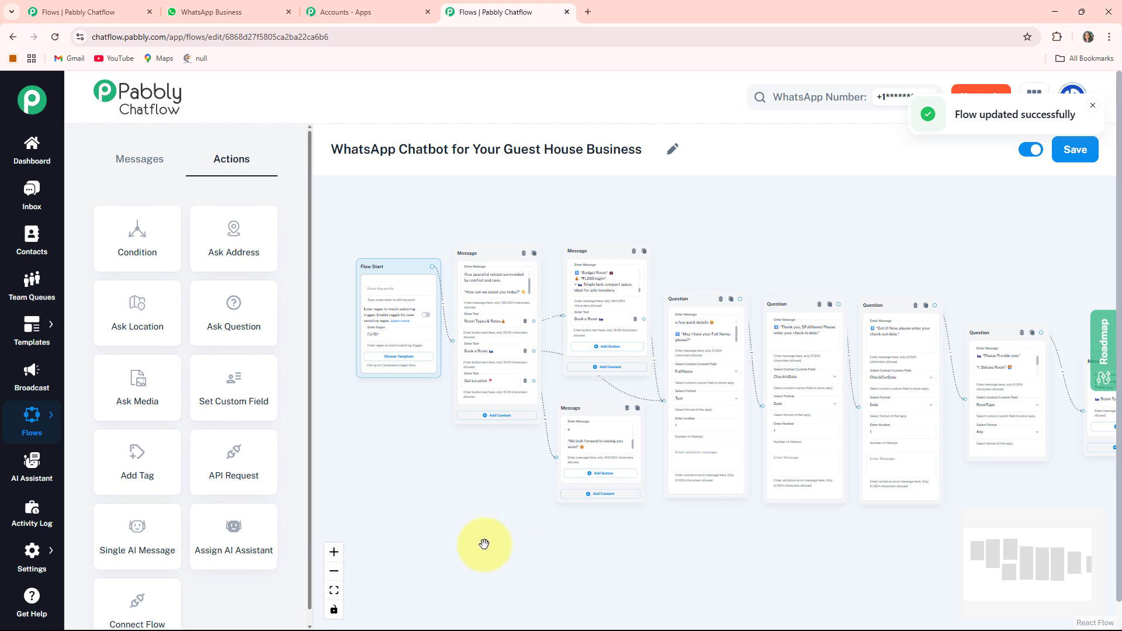
Switch to WhatsApp and review the Guest House chat from the welcome message and room rates through to the booking confirmation and location reply.
{"action": "left_click", "coordinate": [225, 10]}
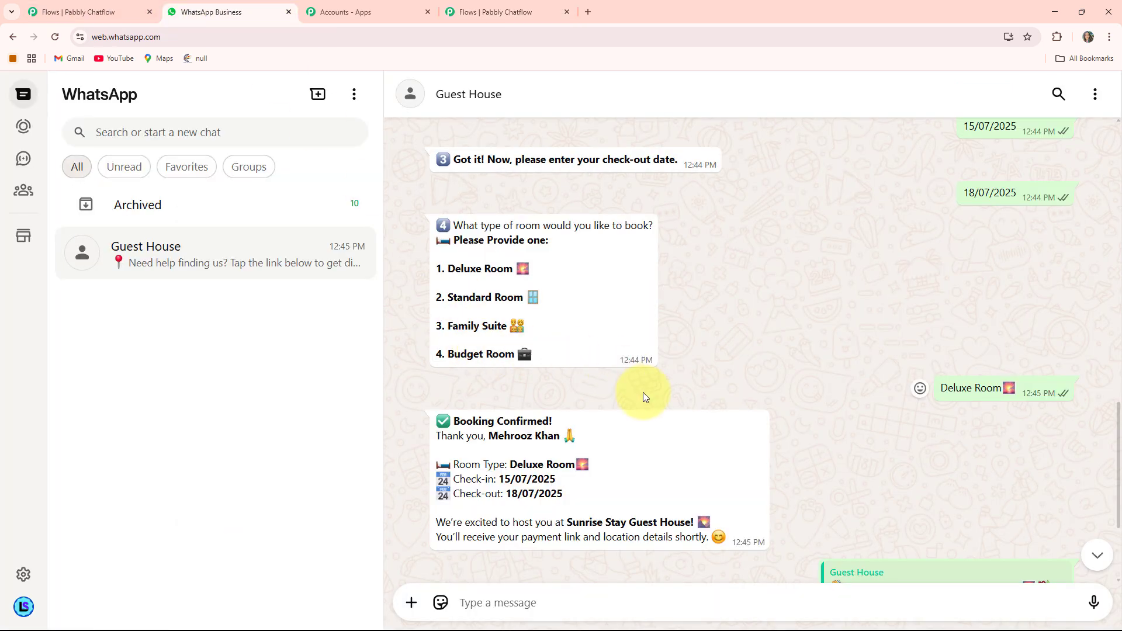
{"action": "scroll", "coordinate": [643, 394], "scroll_direction": "up", "scroll_amount": 9}
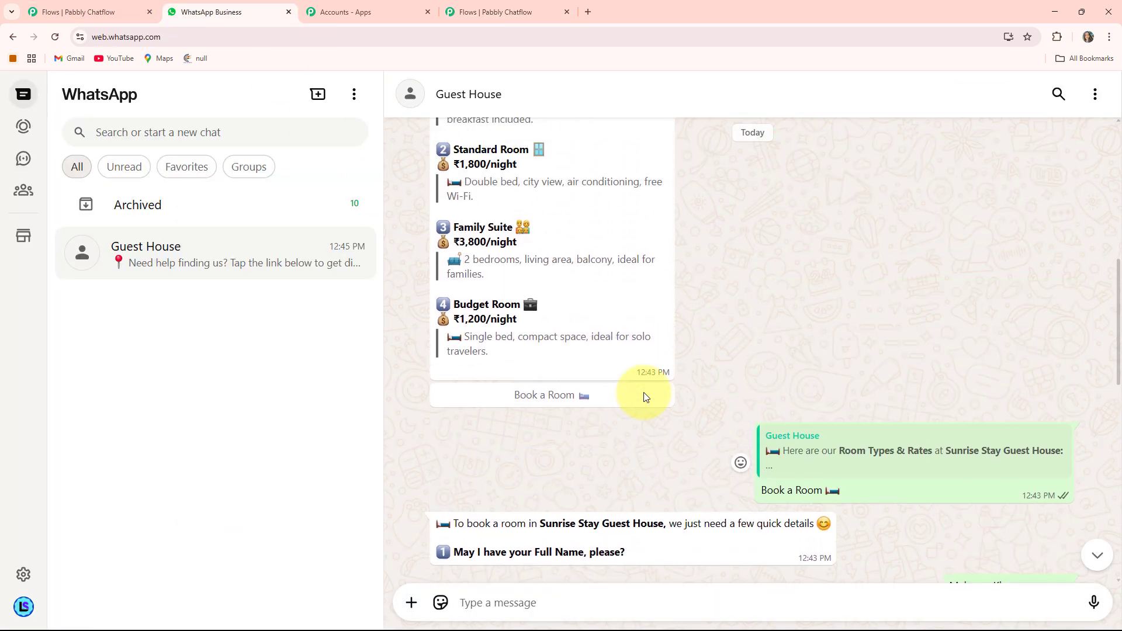
{"action": "scroll", "coordinate": [646, 396], "scroll_direction": "up", "scroll_amount": 6}
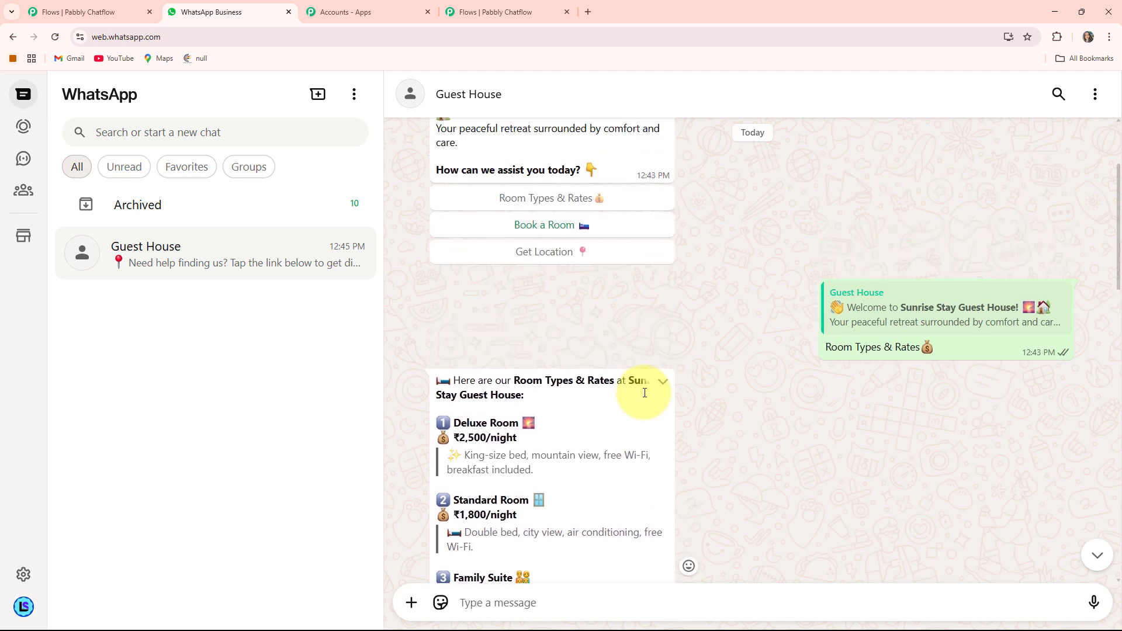
{"action": "scroll", "coordinate": [645, 392], "scroll_direction": "down", "scroll_amount": 3}
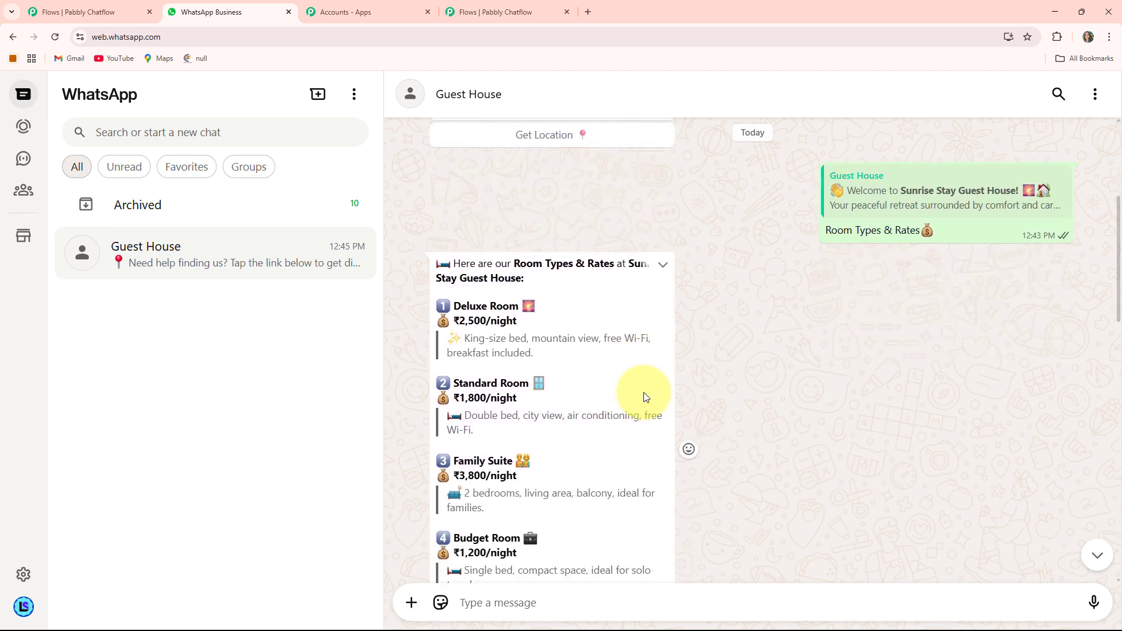
{"action": "scroll", "coordinate": [643, 392], "scroll_direction": "down", "scroll_amount": 15}
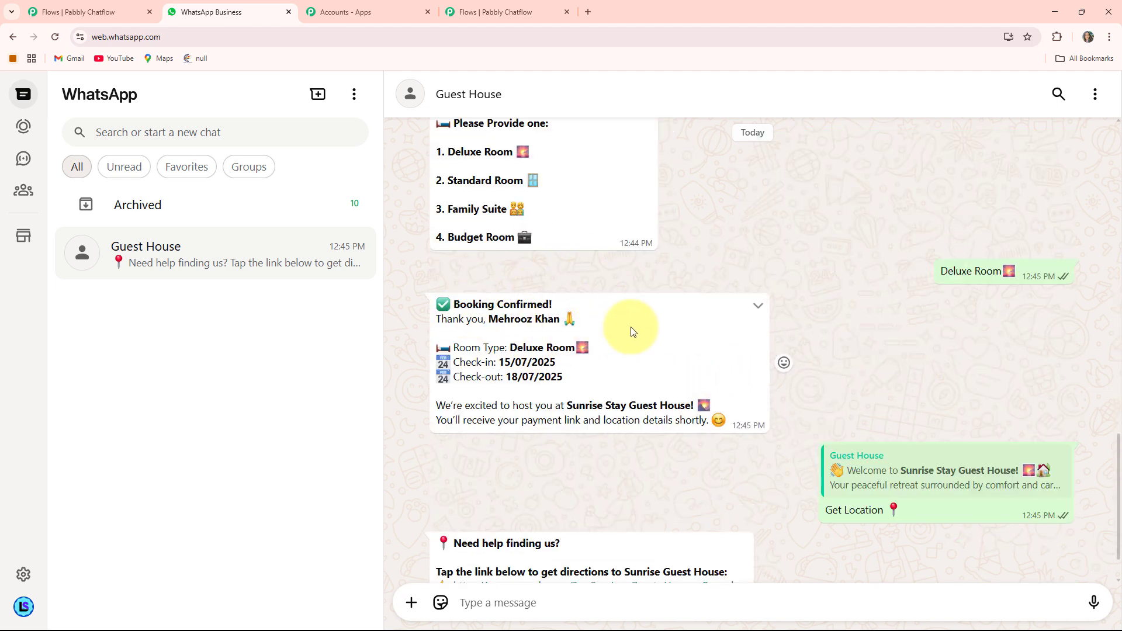
{"action": "scroll", "coordinate": [631, 331], "scroll_direction": "down", "scroll_amount": 1}
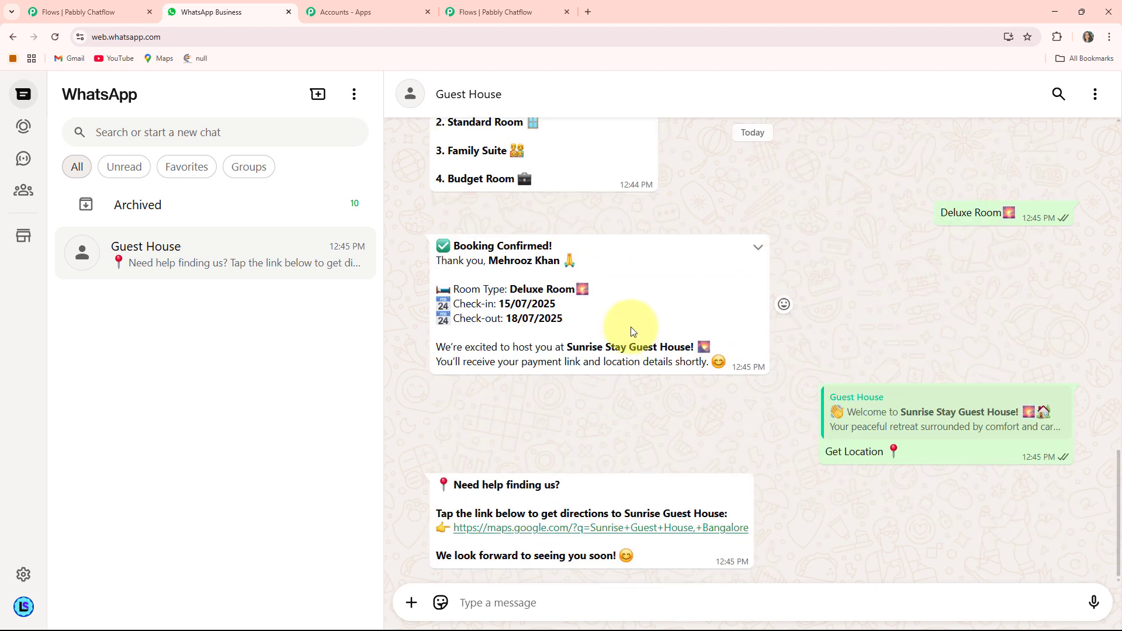